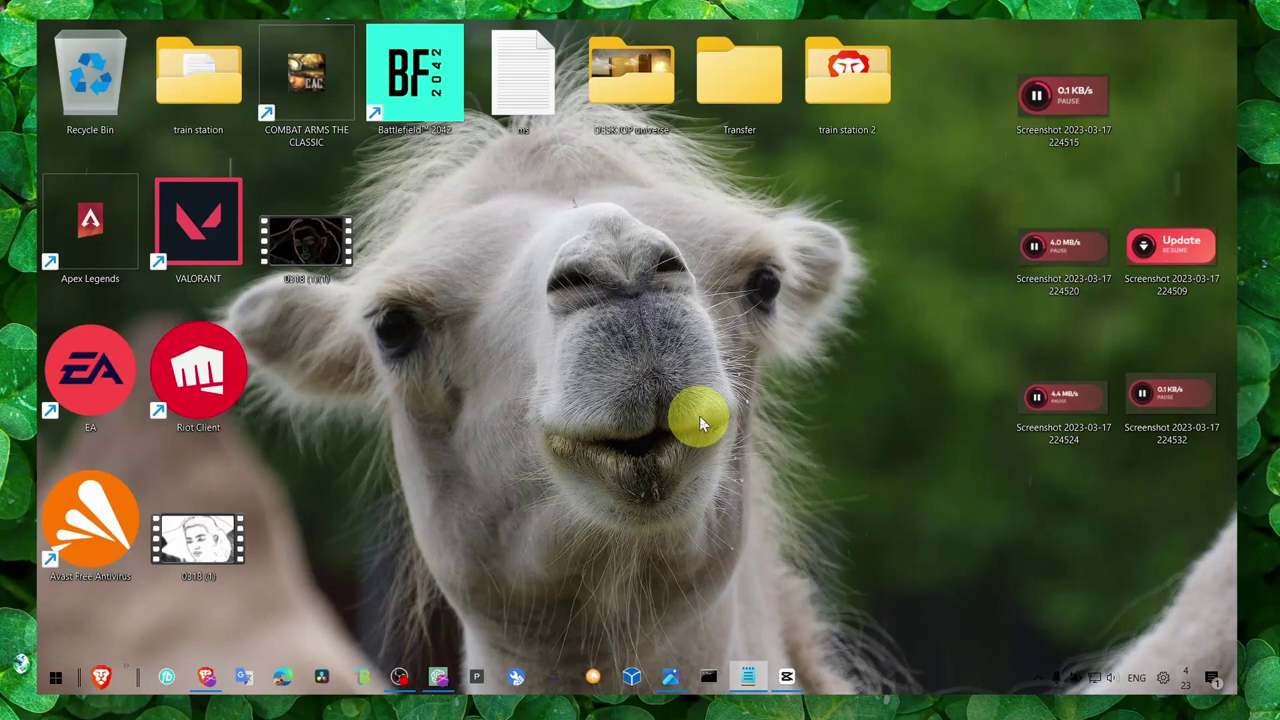
Step: View the note with the tutorial title, then hide it to reveal the desktop
left_click(748, 677)
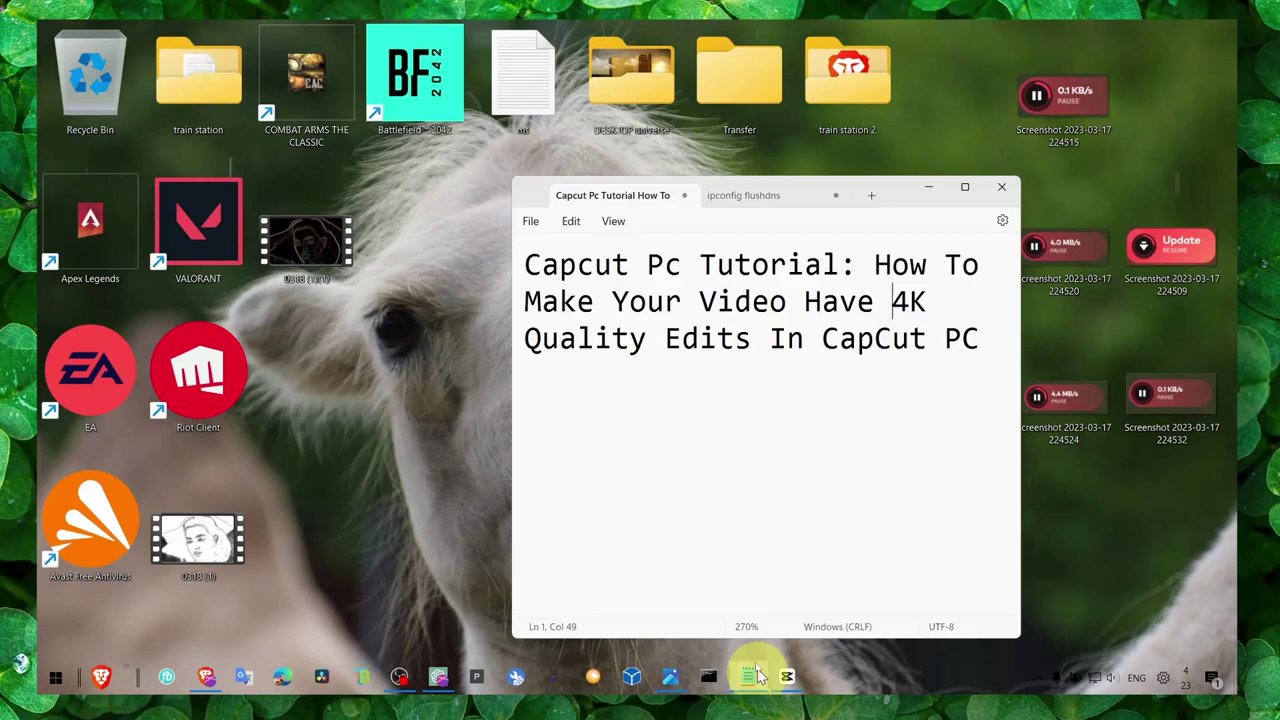
key("alt")
key("alt")
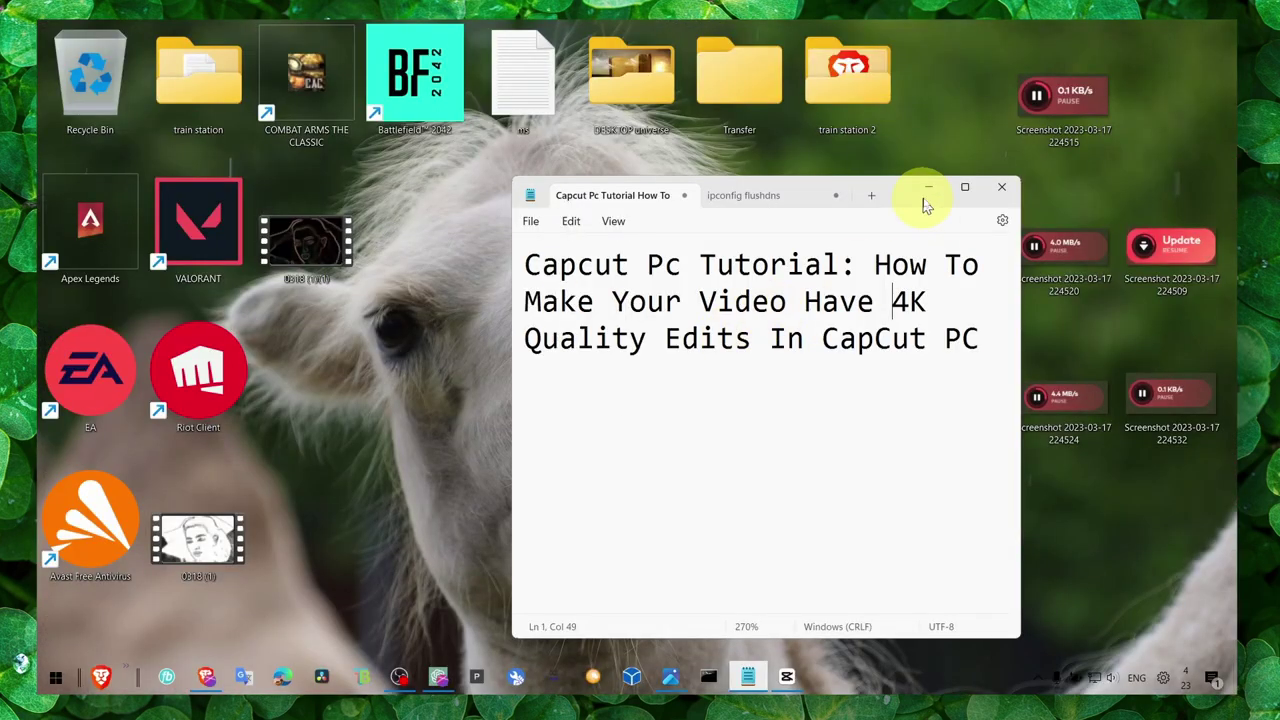
left_click(928, 190)
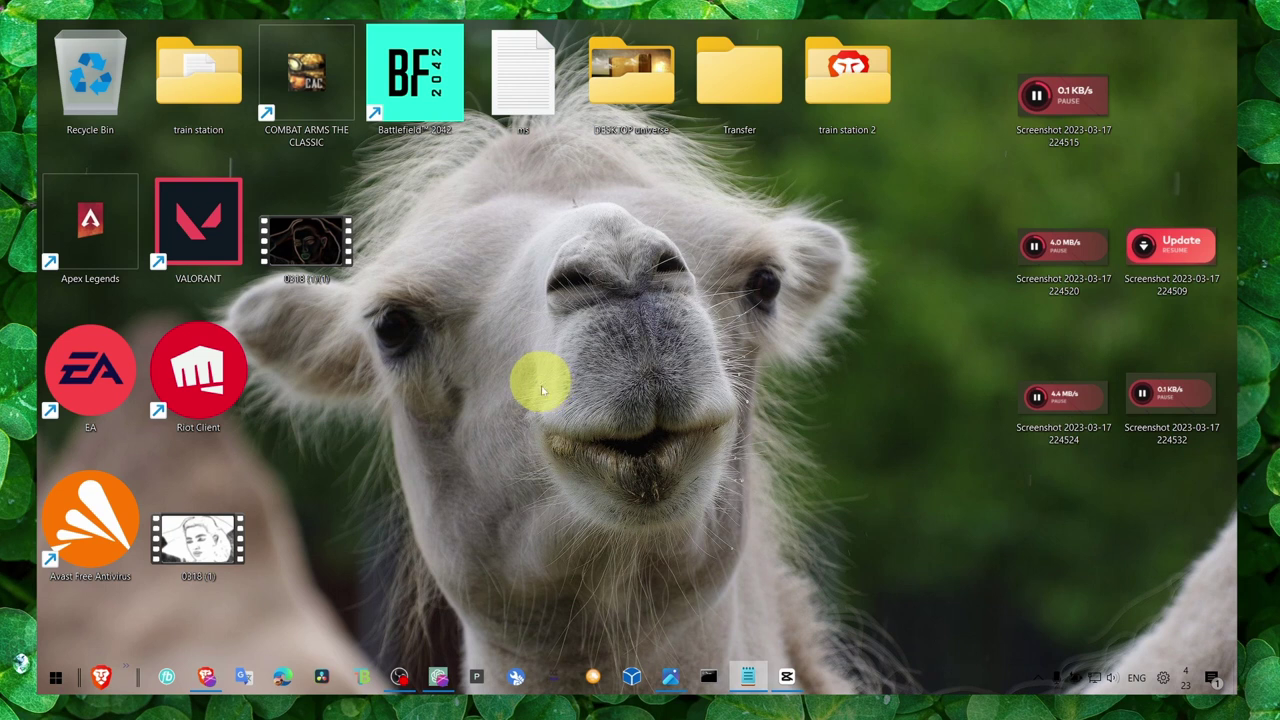
Step: Import girl-43721 (1) from Downloads onto the timeline and return the playhead to 0
left_click(785, 675)
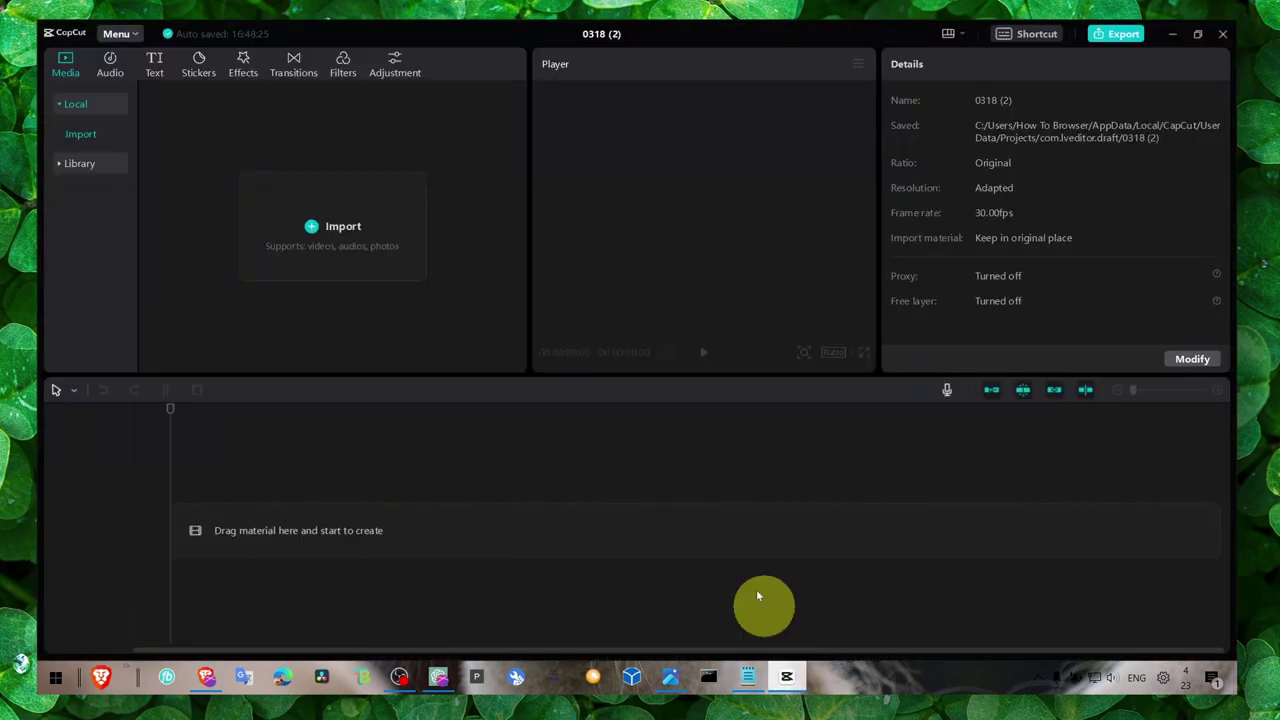
left_click(376, 285)
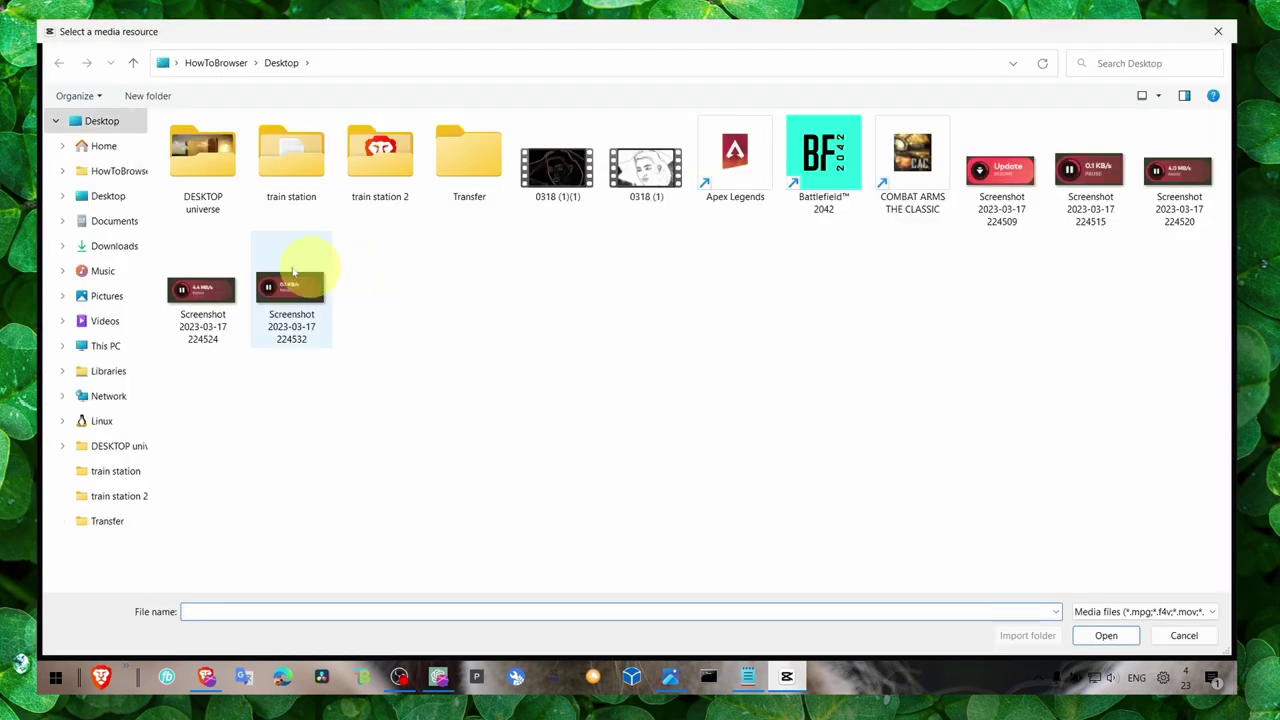
left_click(112, 245)
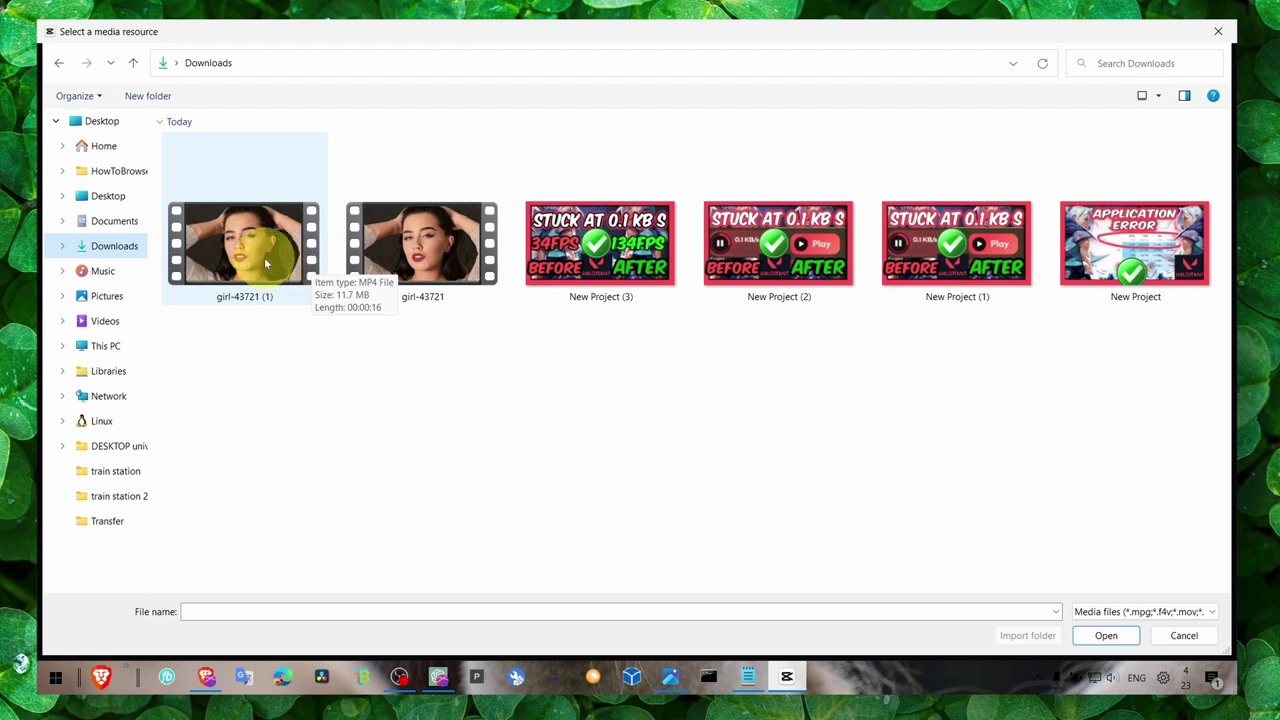
double_click(265, 262)
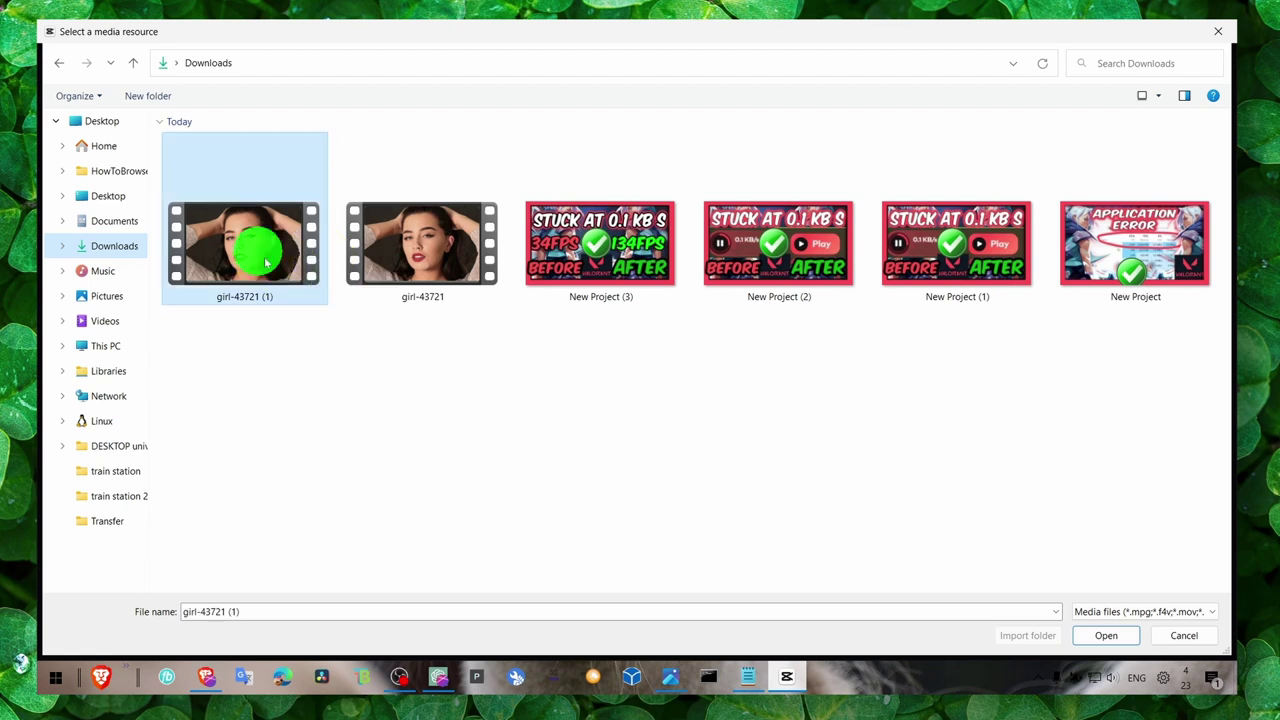
left_click_drag(200, 172, 276, 460)
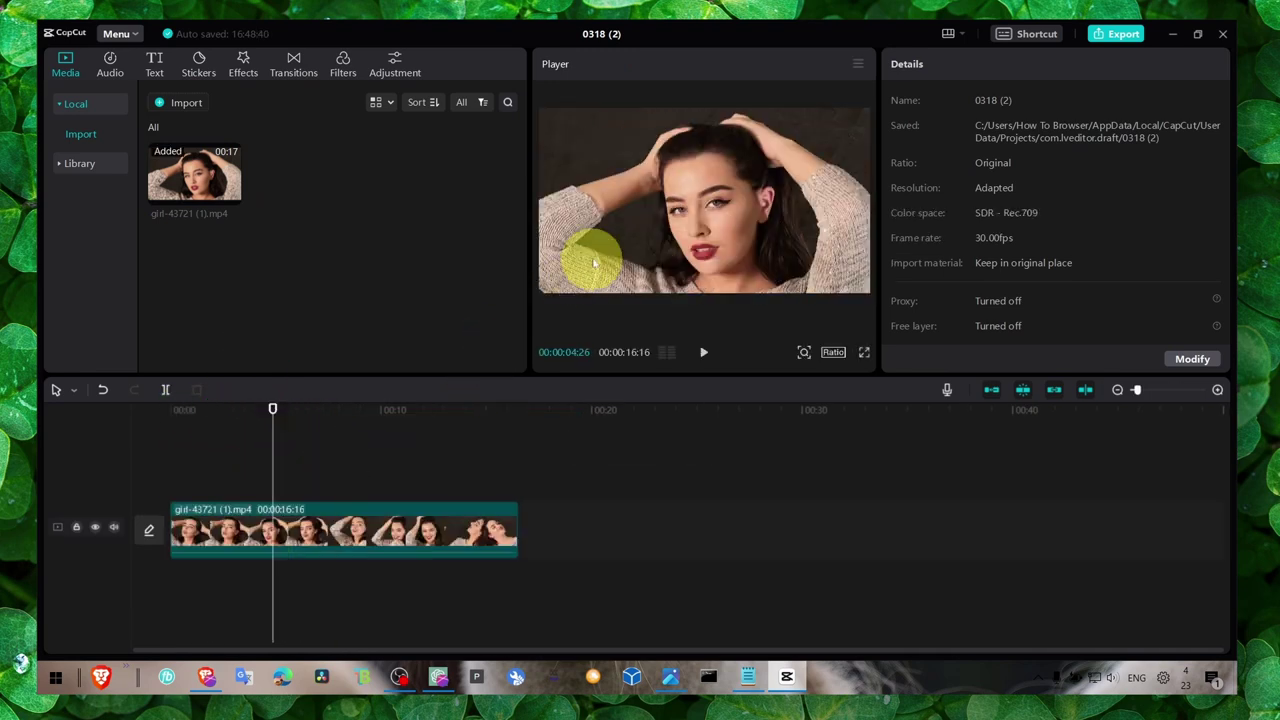
left_click(660, 211)
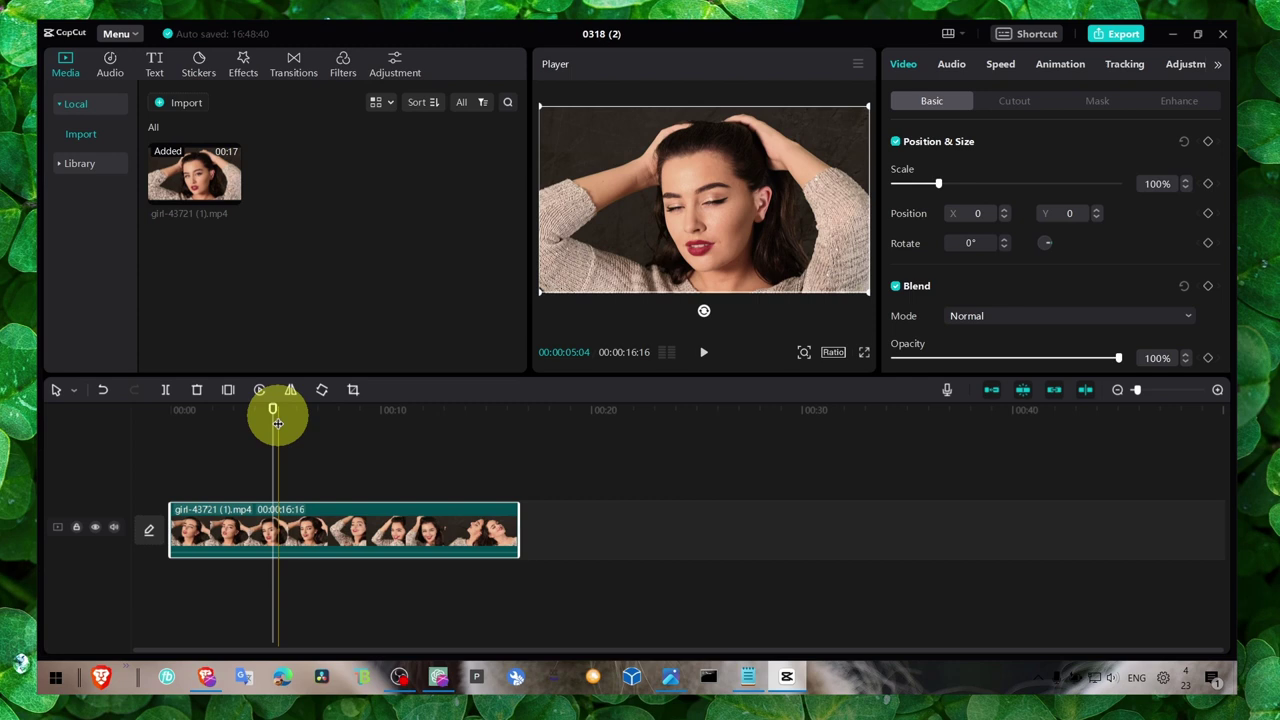
left_click_drag(277, 423, 170, 418)
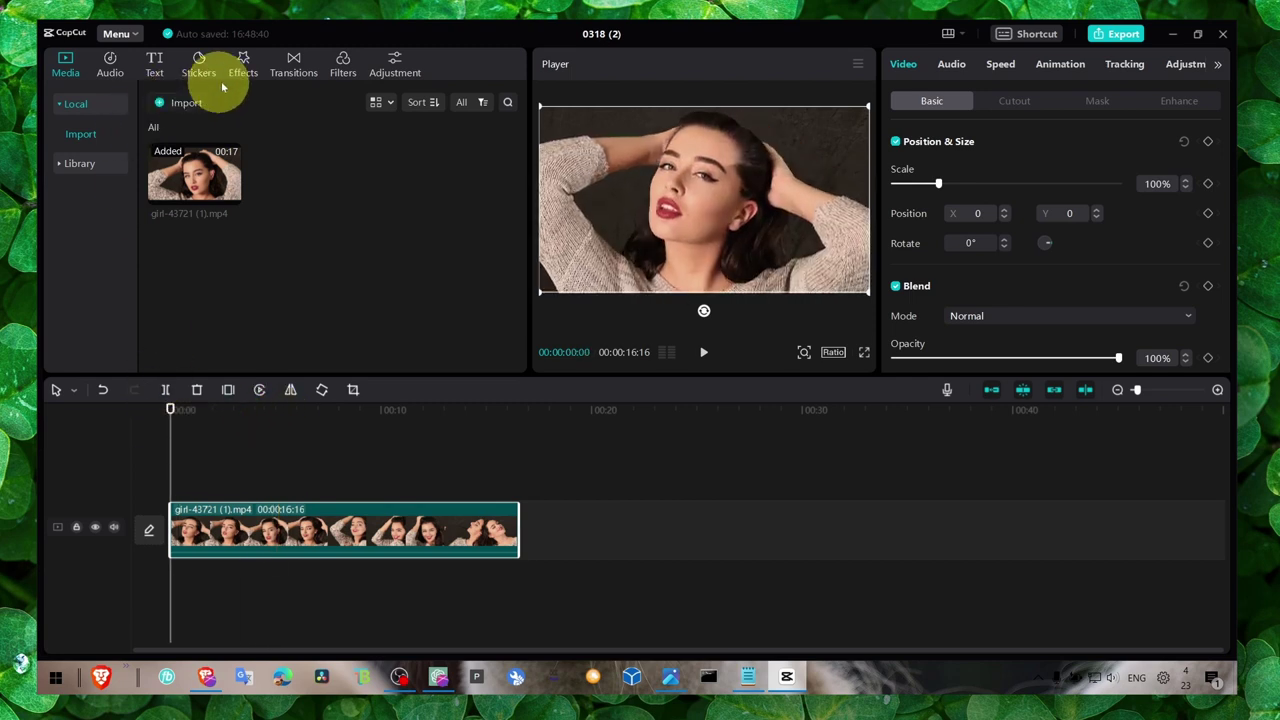
Step: Show the Effects library with Video effects categories expanded, starting at Trending effects
left_click(245, 62)
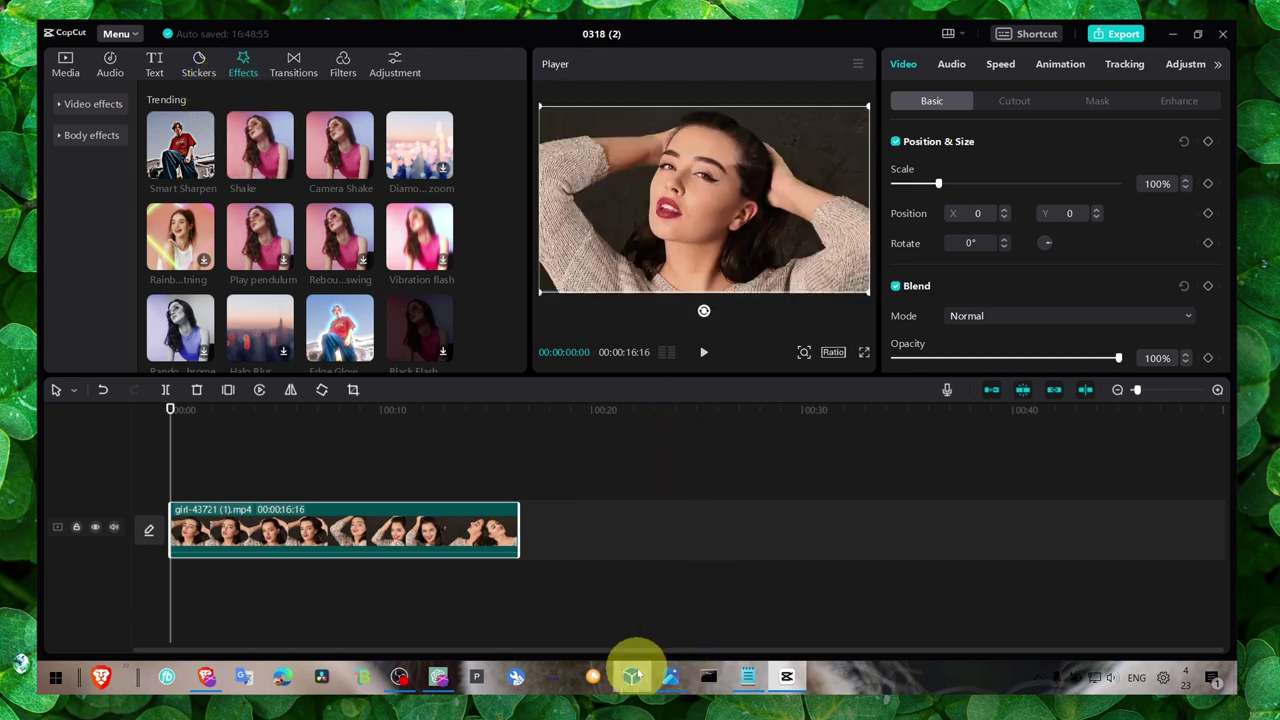
left_click(1037, 679)
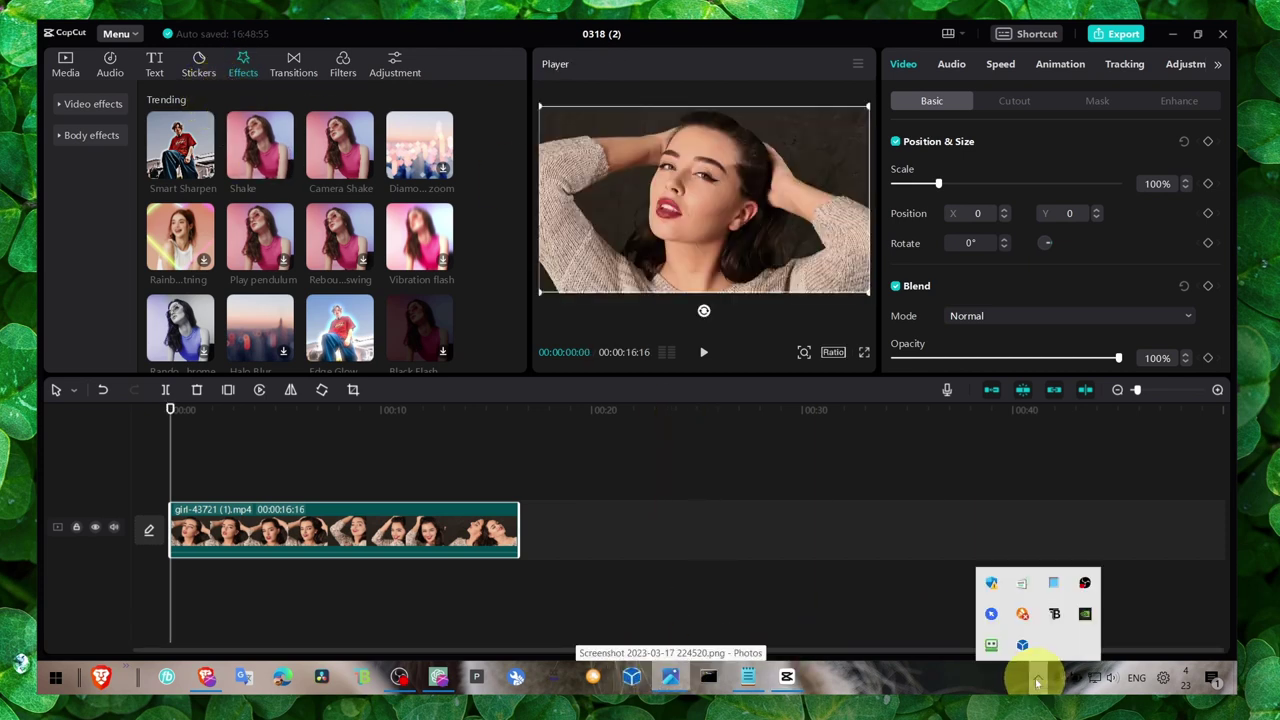
left_click(1037, 679)
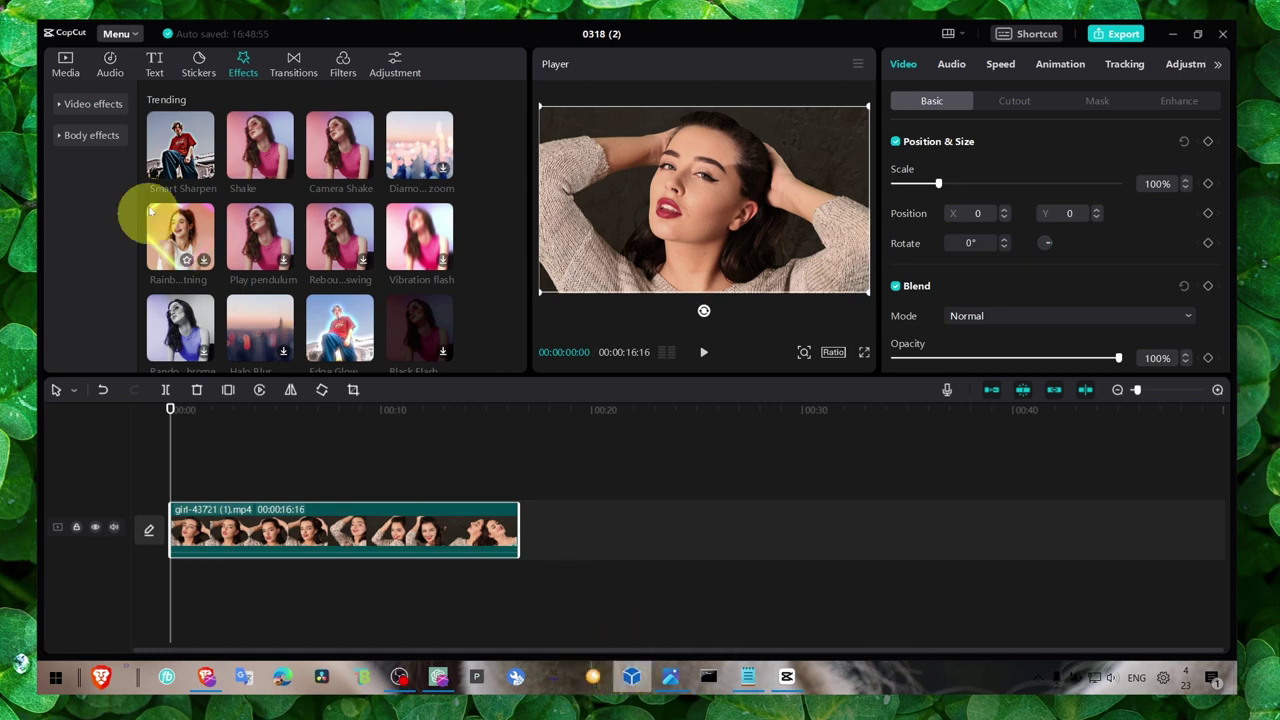
scroll(194, 165, "down", 3)
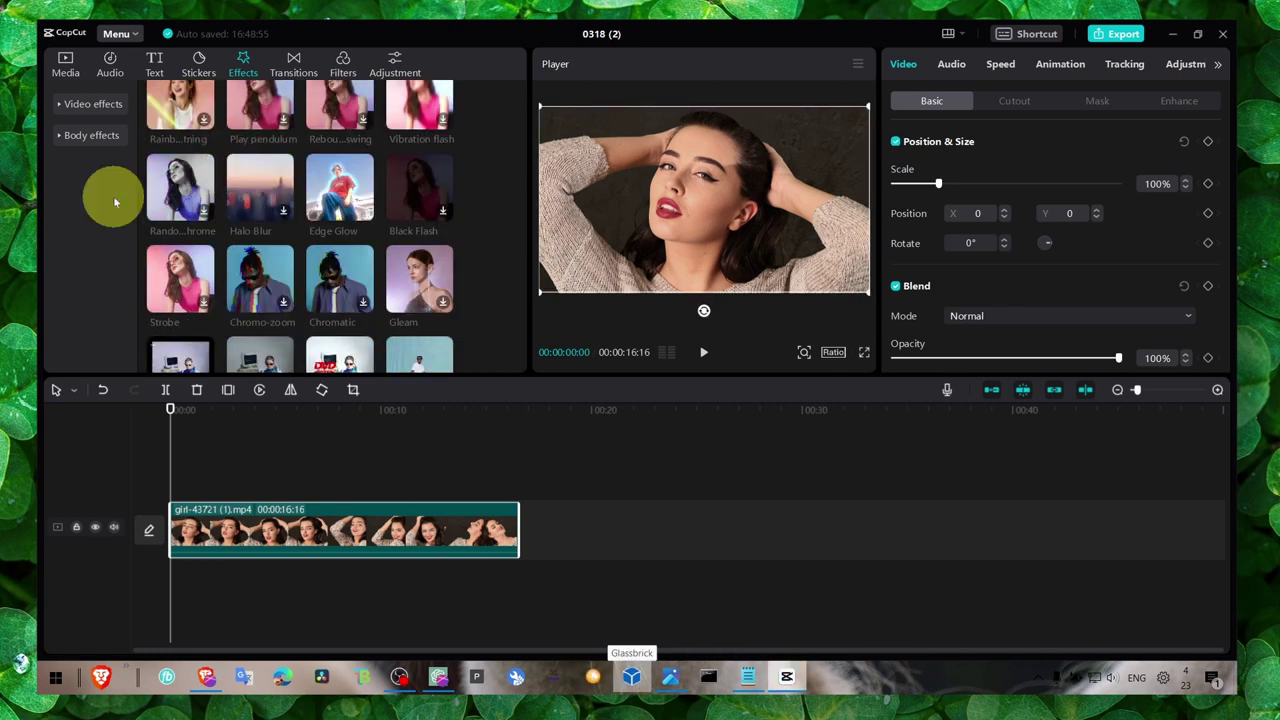
scroll(155, 210, "up", 3)
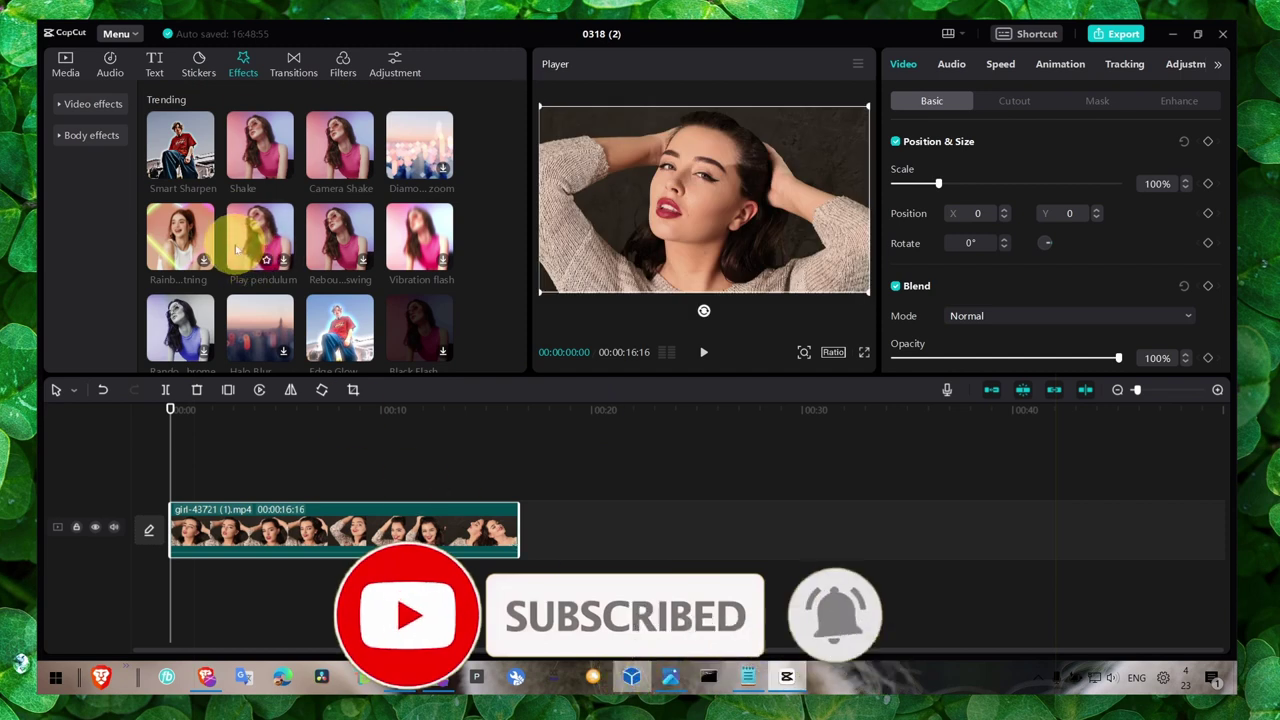
left_click(75, 105)
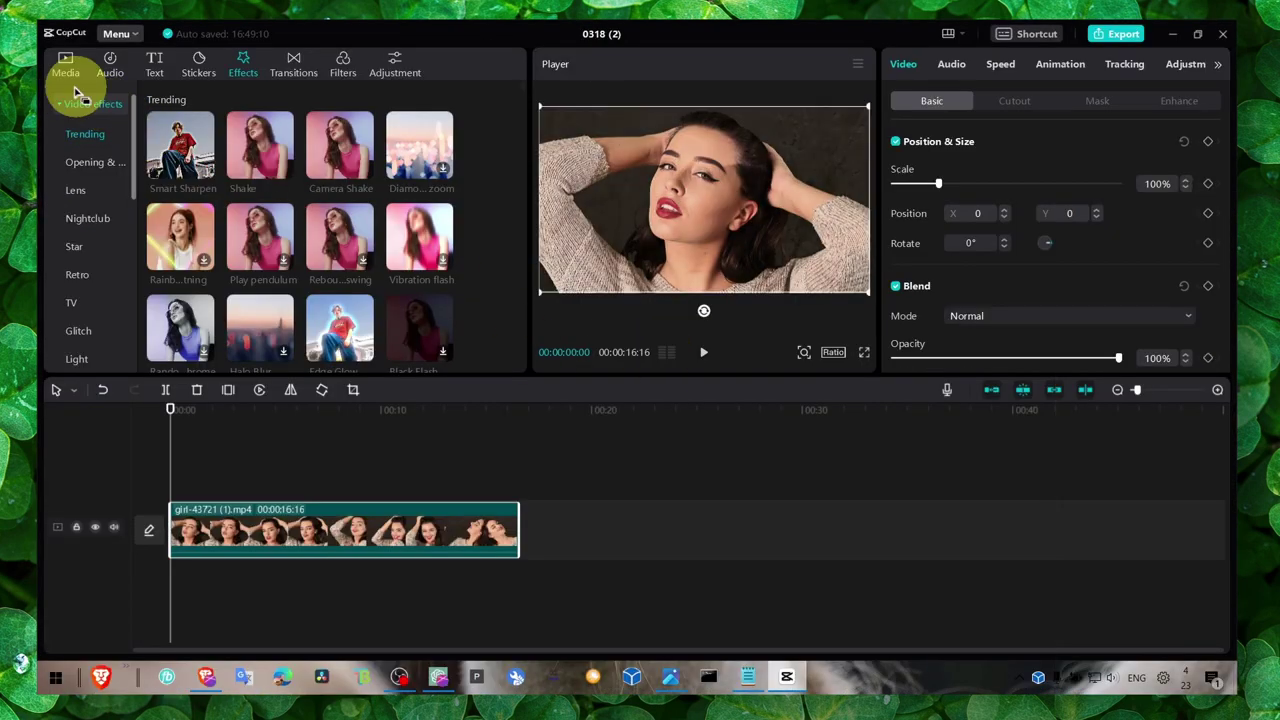
left_click(68, 68)
left_click(245, 64)
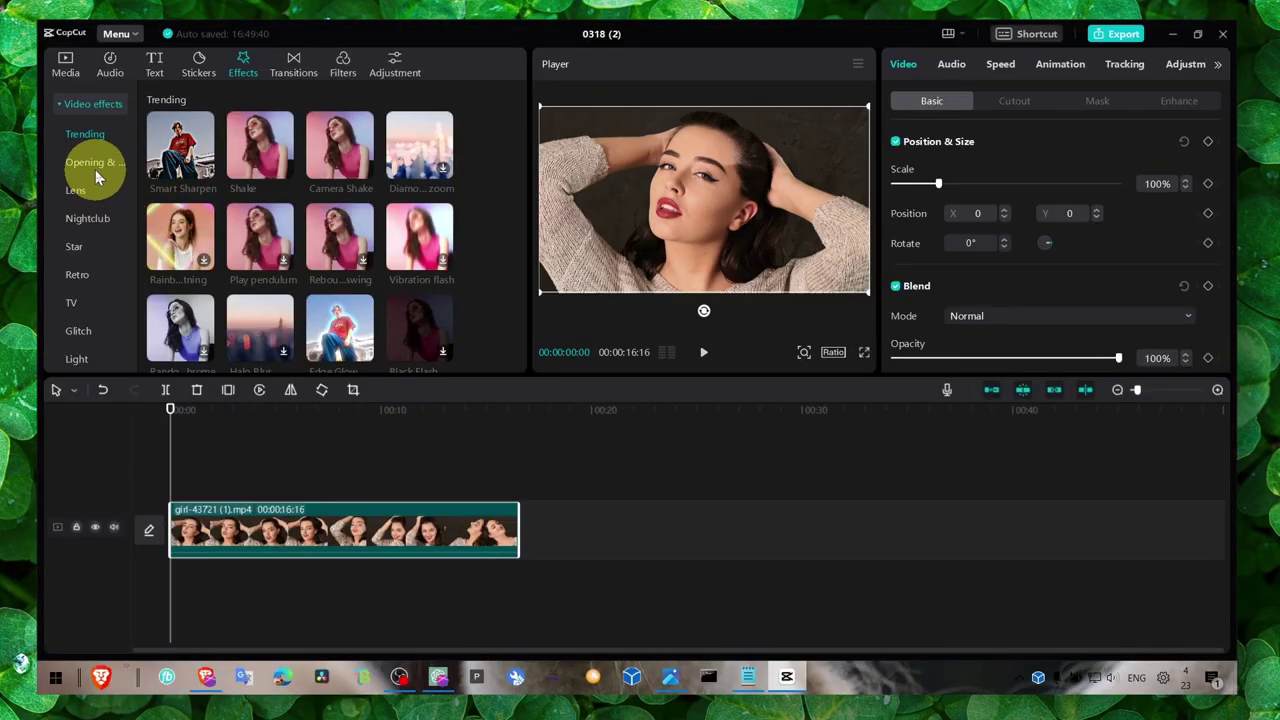
Step: Add the Comic B&W Sketch effect and stretch it across the full 16-second clip
scroll(93, 164, "down", 10)
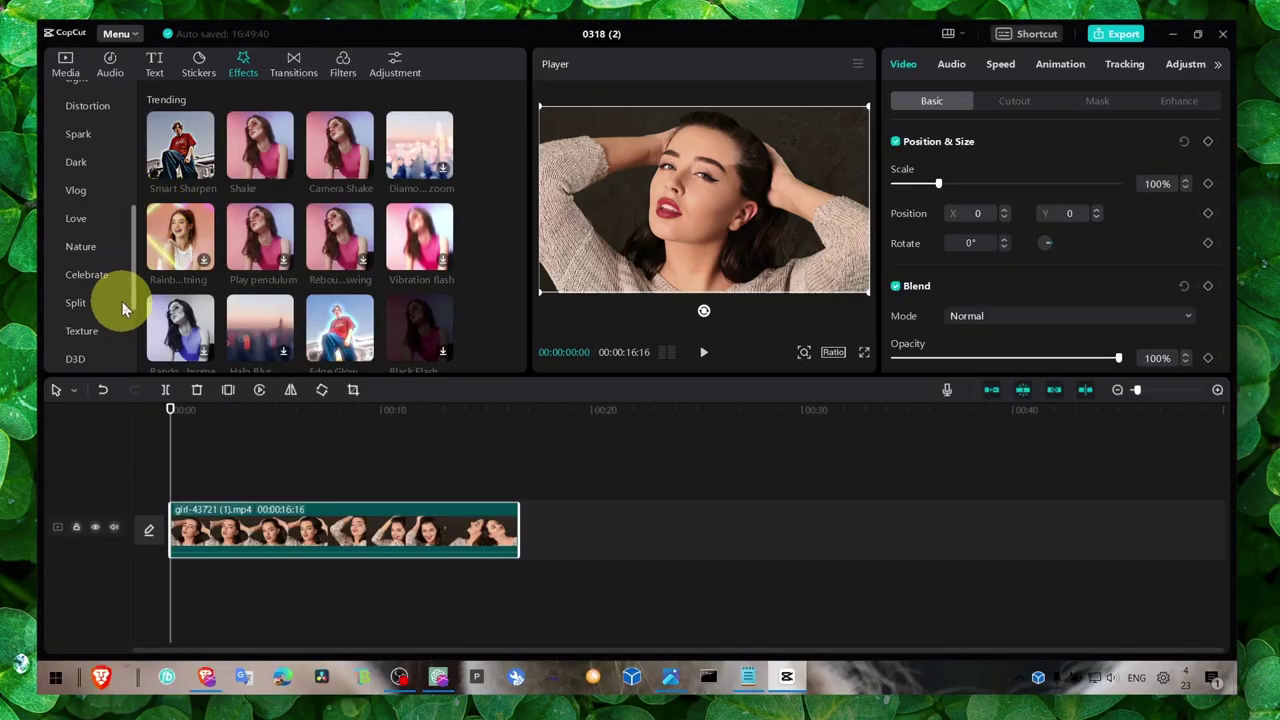
scroll(119, 289, "down", 2)
left_click(78, 266)
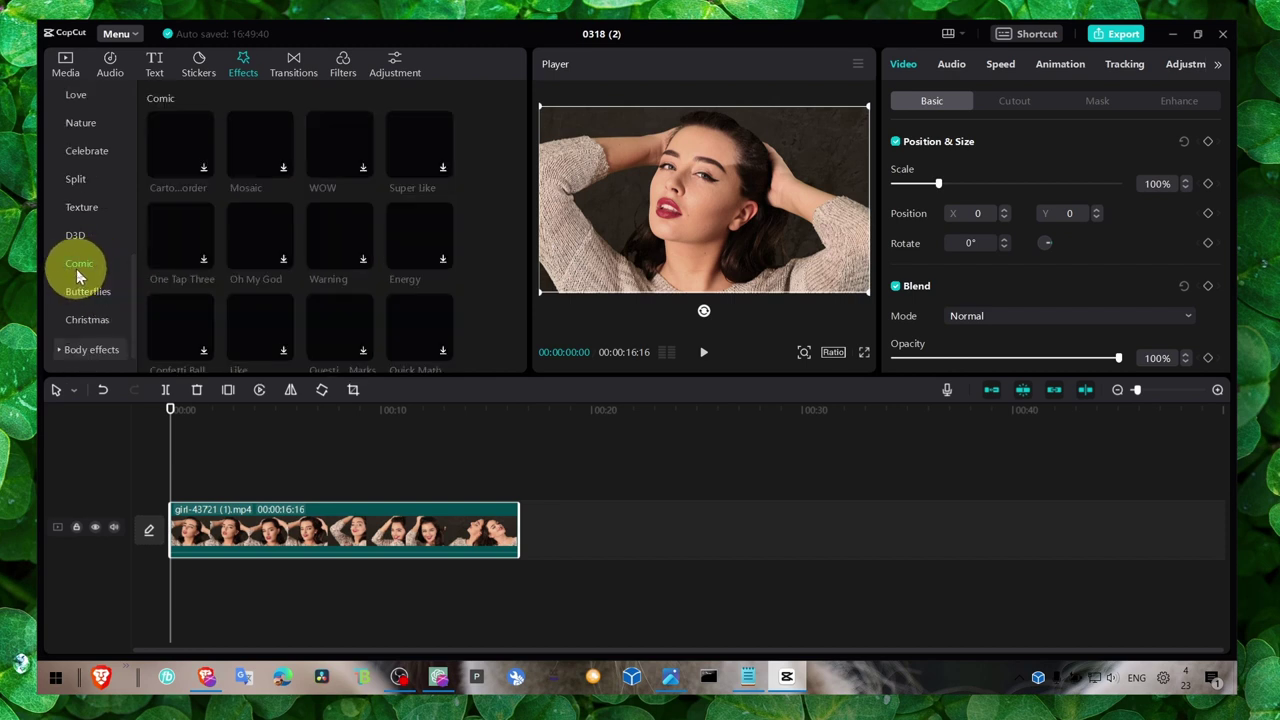
scroll(200, 248, "down", 3)
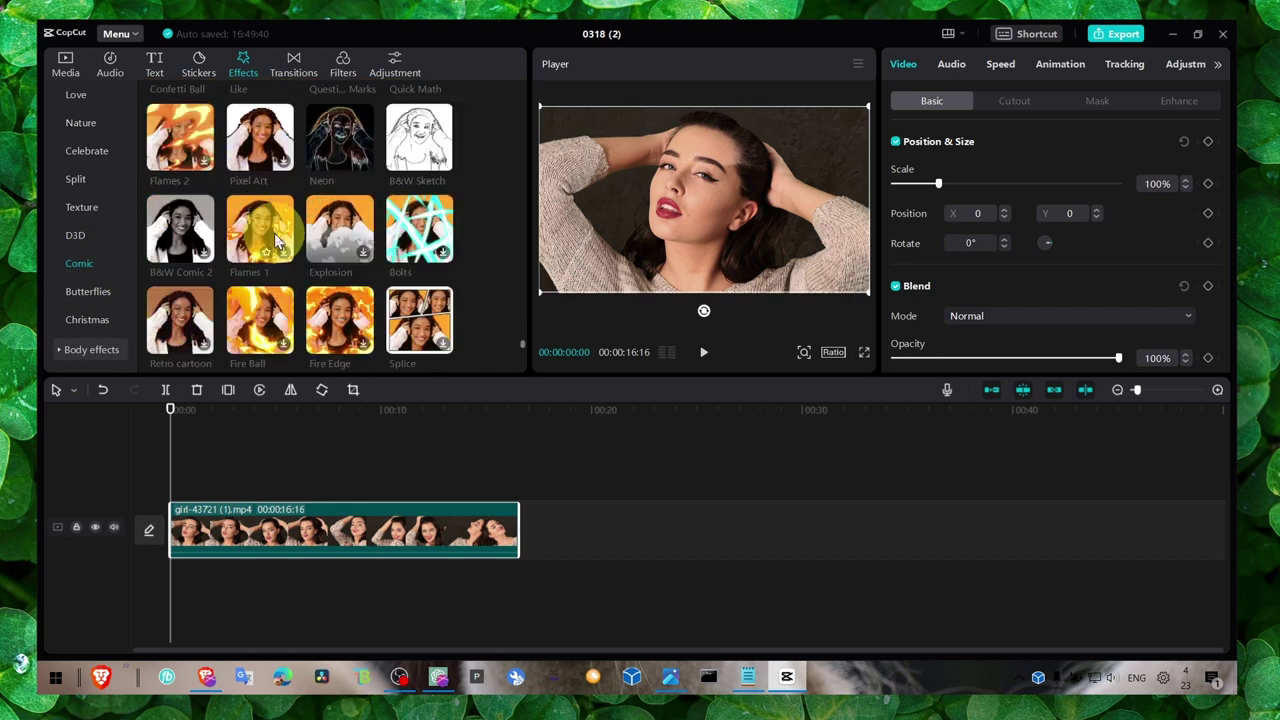
scroll(278, 229, "down", 2)
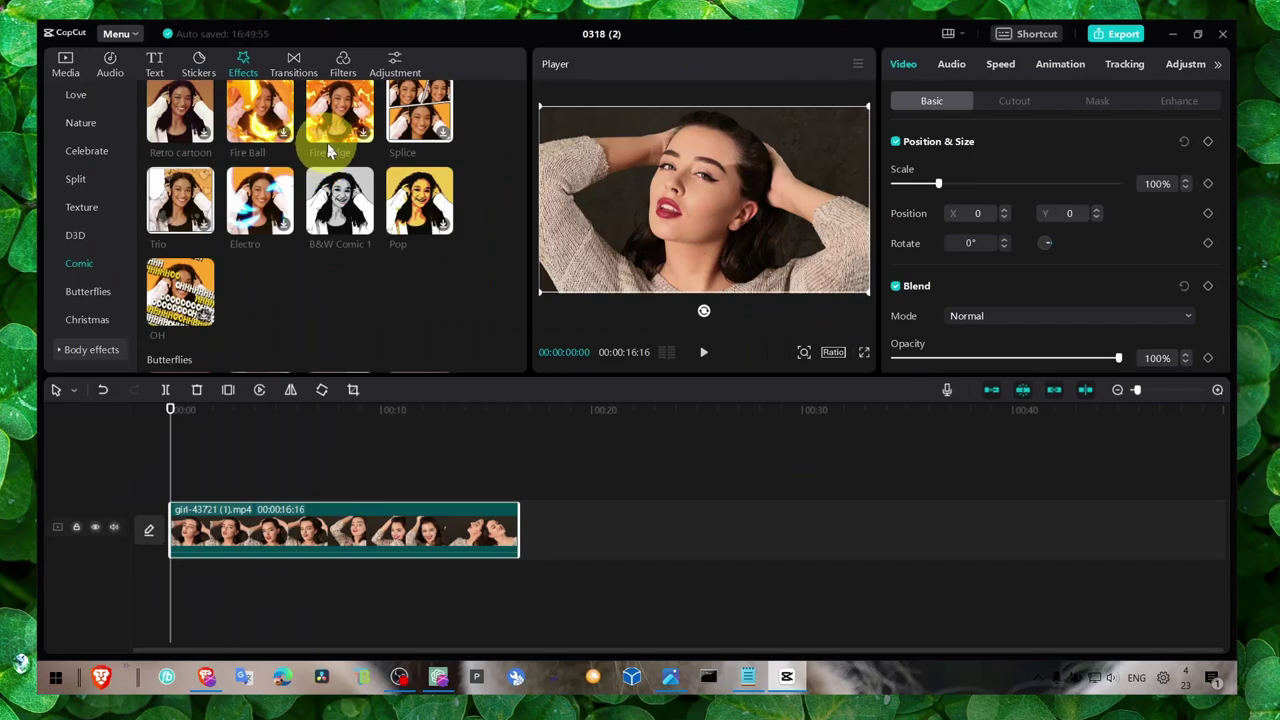
scroll(325, 110, "up", 3)
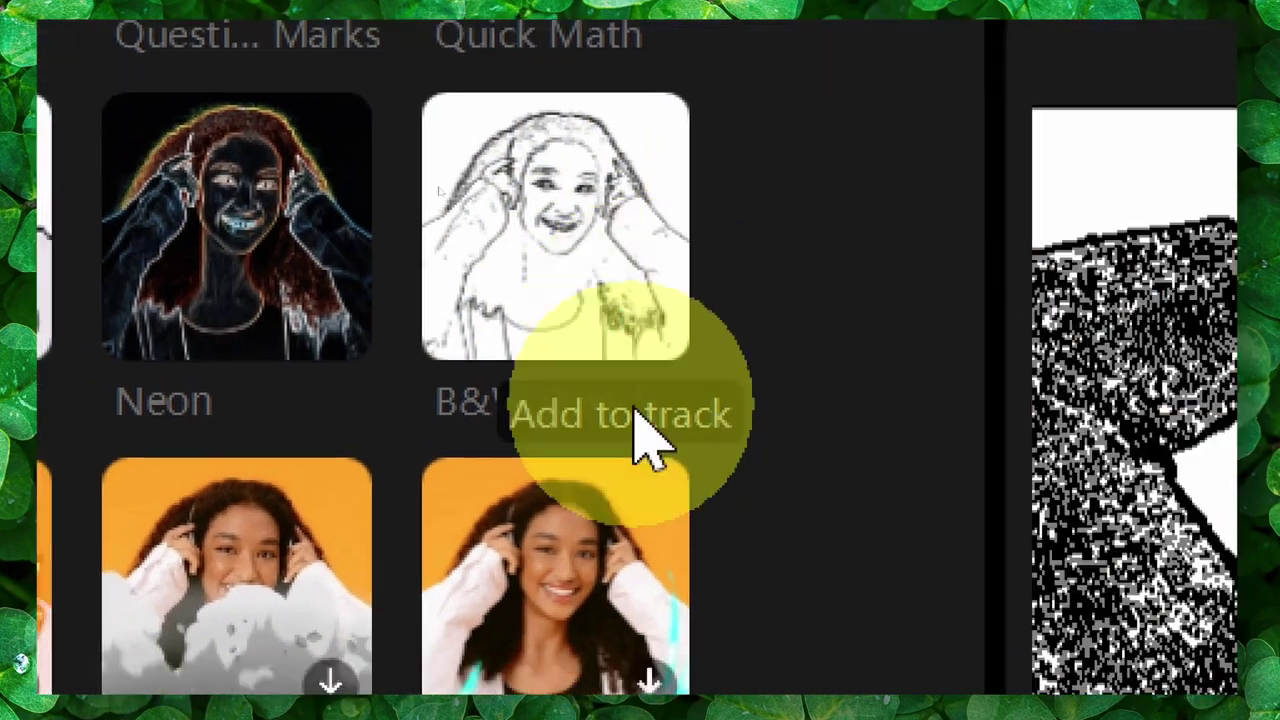
left_click(630, 352)
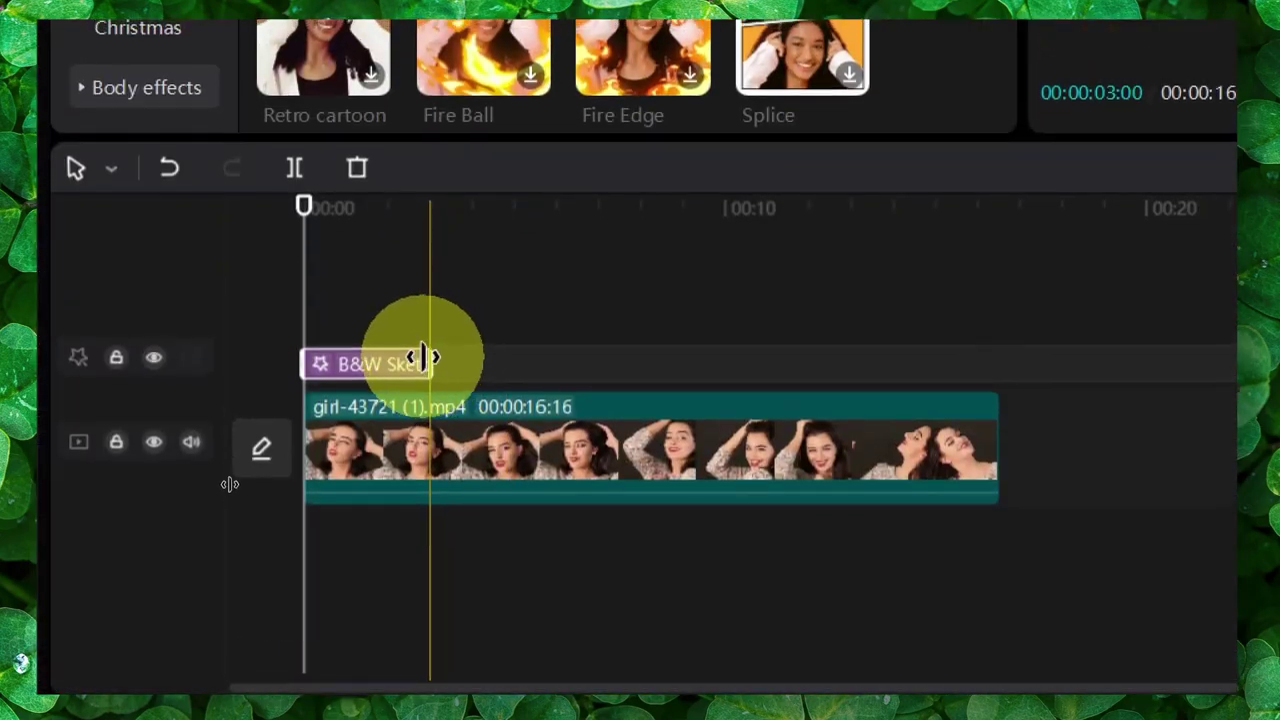
left_click_drag(430, 400, 975, 399)
mouse_move(636, 357)
left_mouse_down()
mouse_move(762, 357)
mouse_move(721, 381)
mouse_move(714, 341)
mouse_move(212, 326)
left_mouse_up()
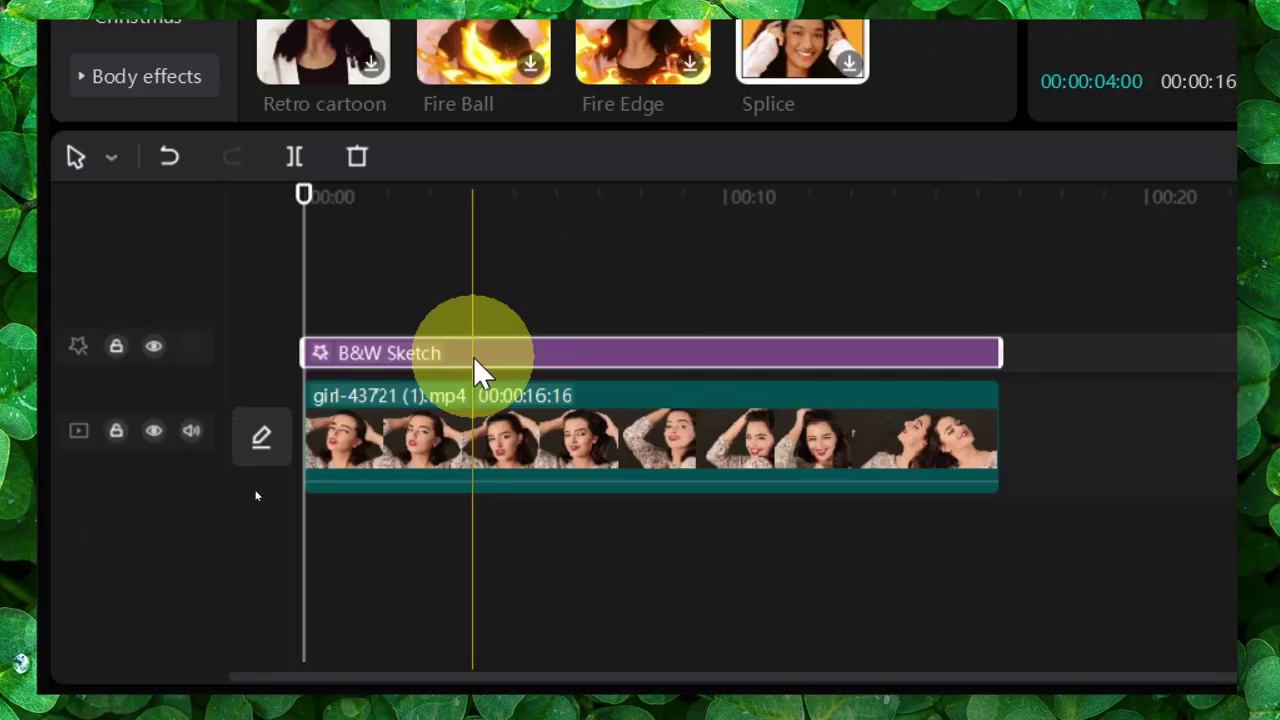
left_click_drag(473, 356, 478, 217)
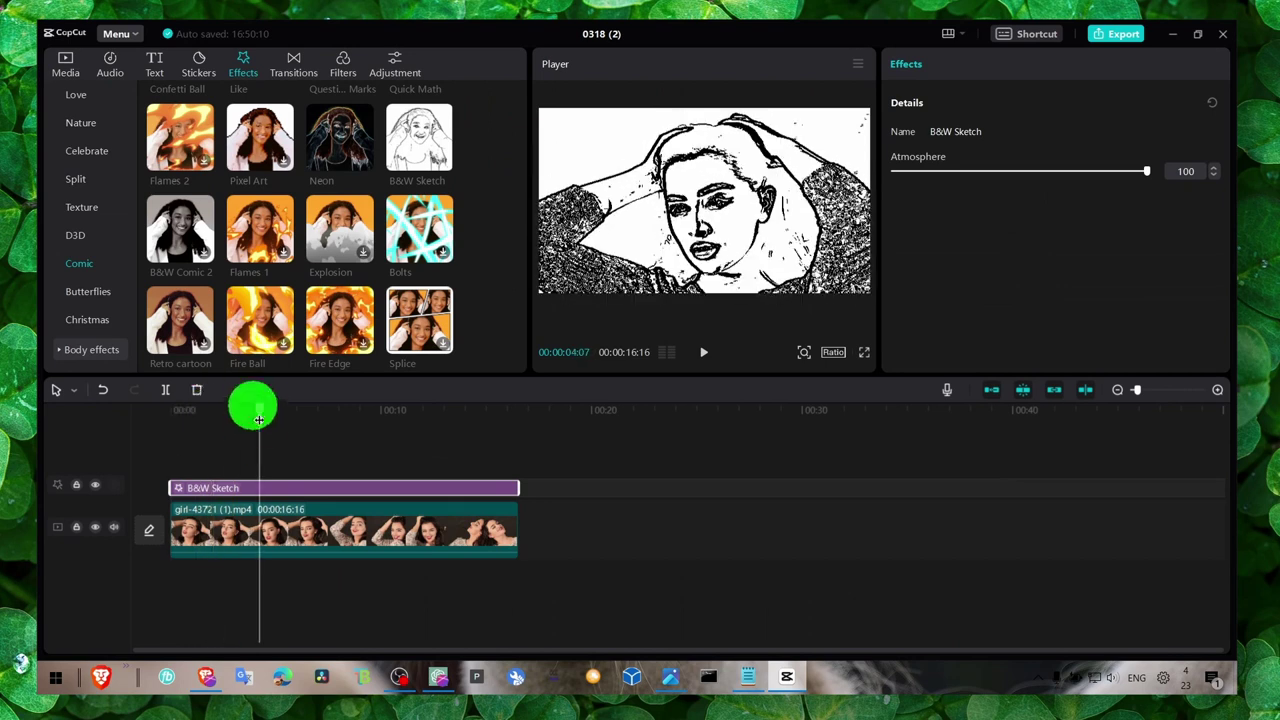
Step: Add the Lens Blur effect and stretch it from the video's start to its end
scroll(324, 177, "up", 1)
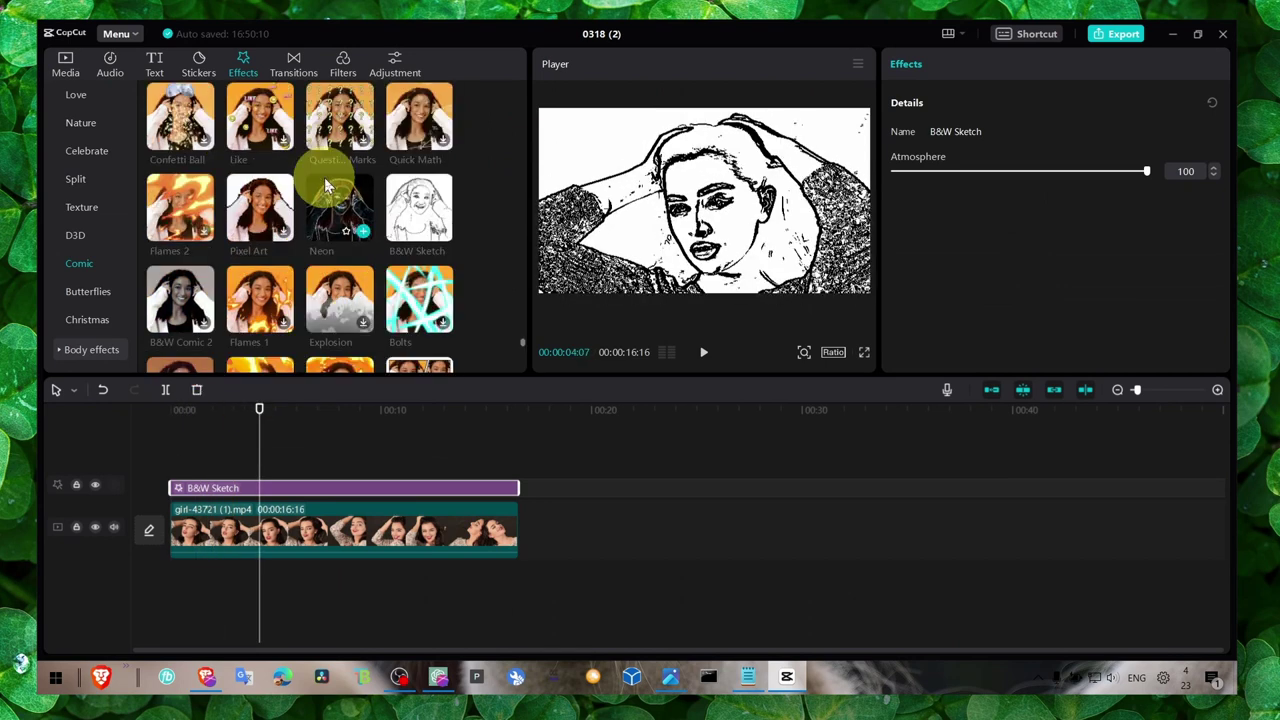
scroll(97, 139, "up", 6)
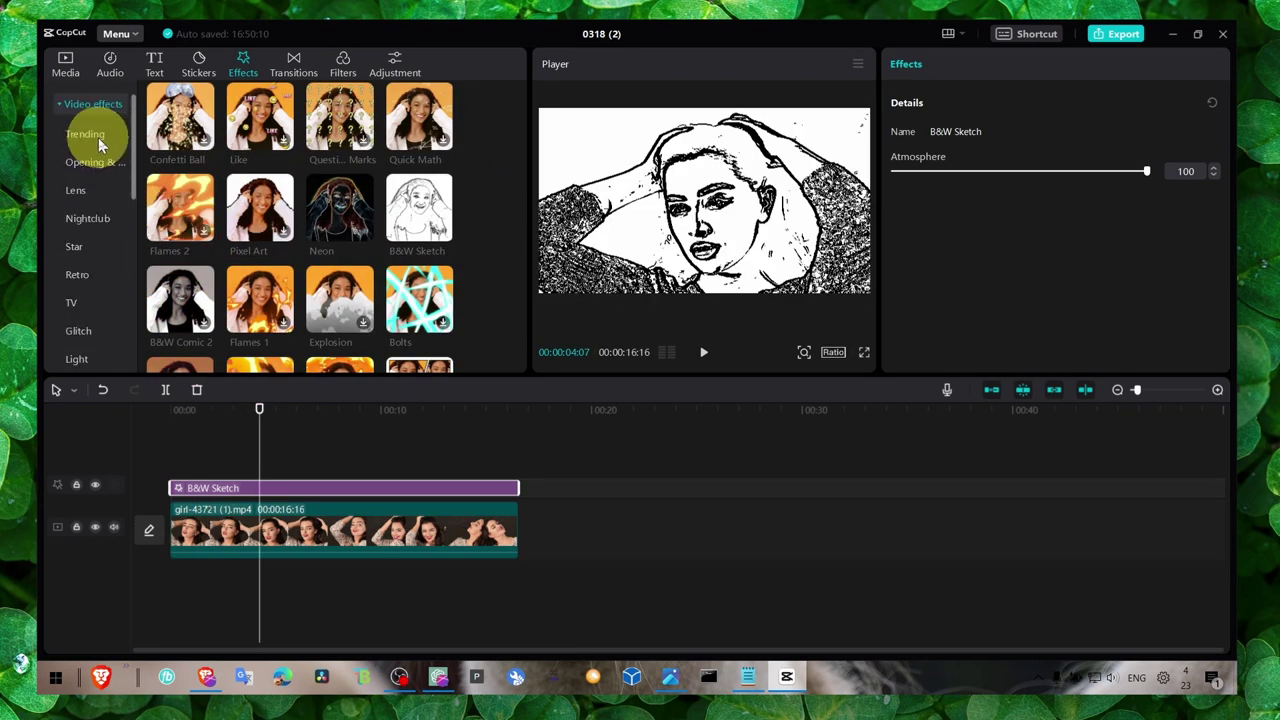
left_click(91, 189)
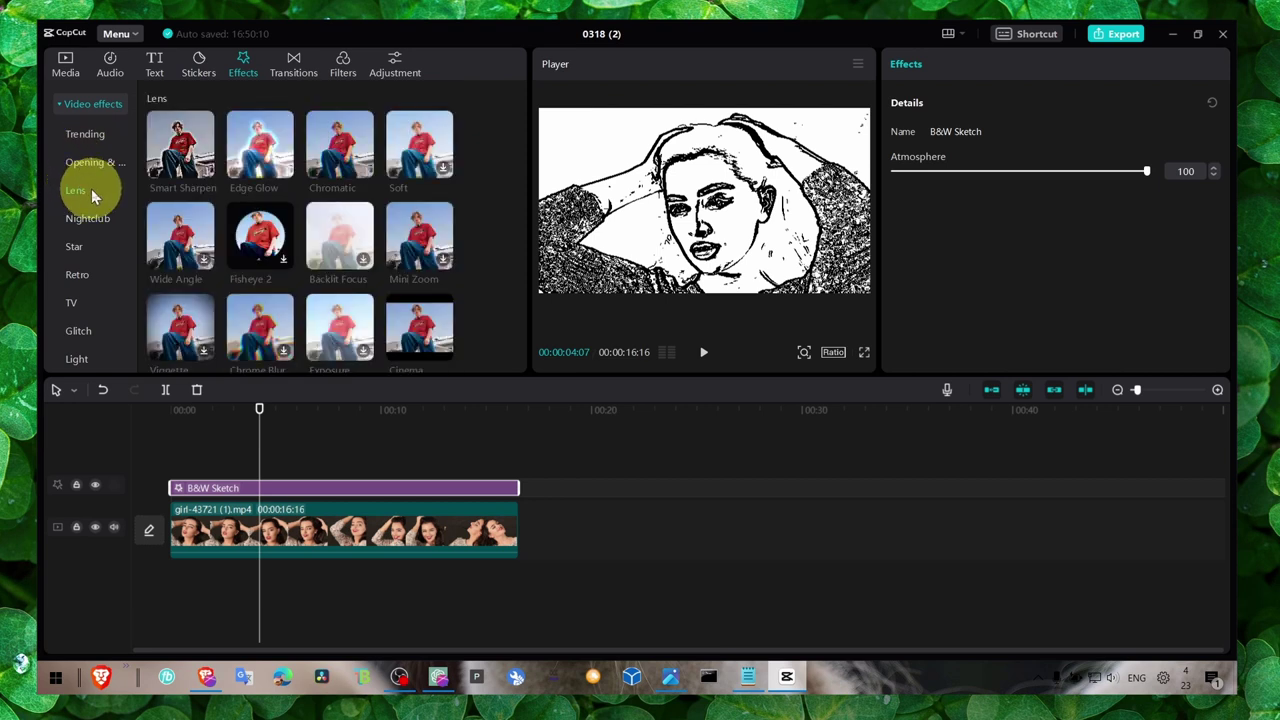
scroll(205, 202, "down", 2)
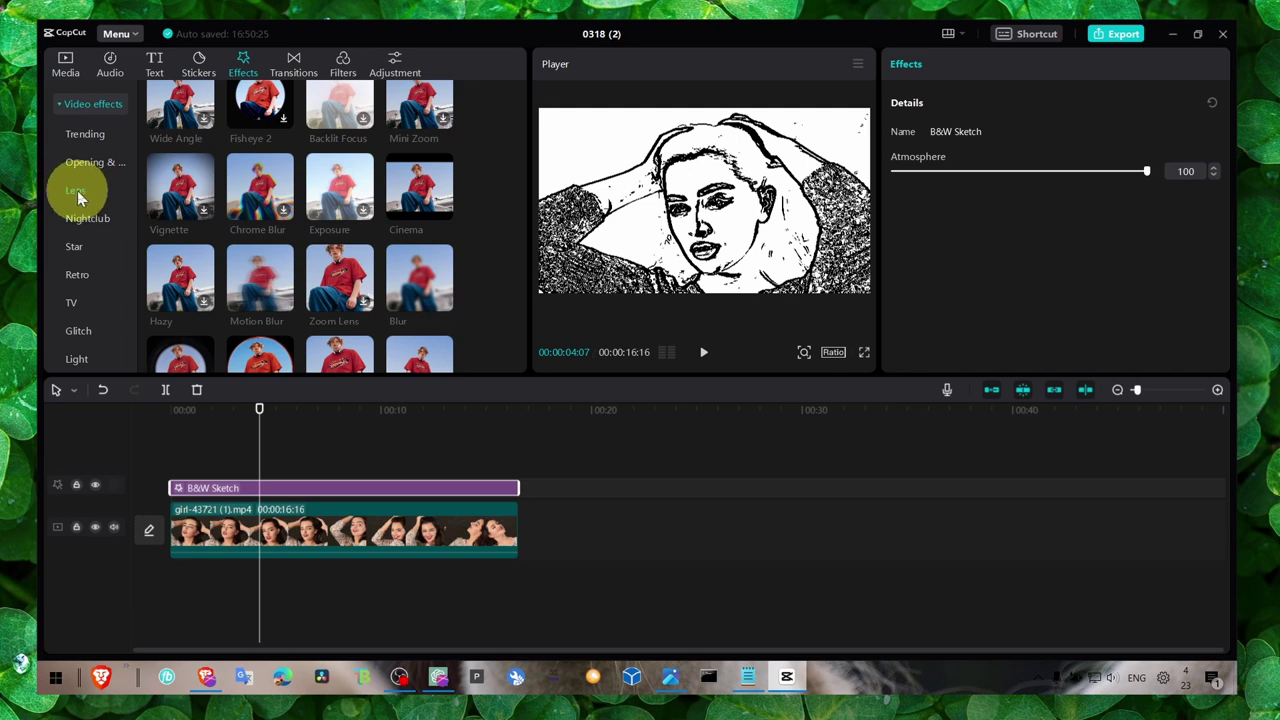
mouse_move(415, 277)
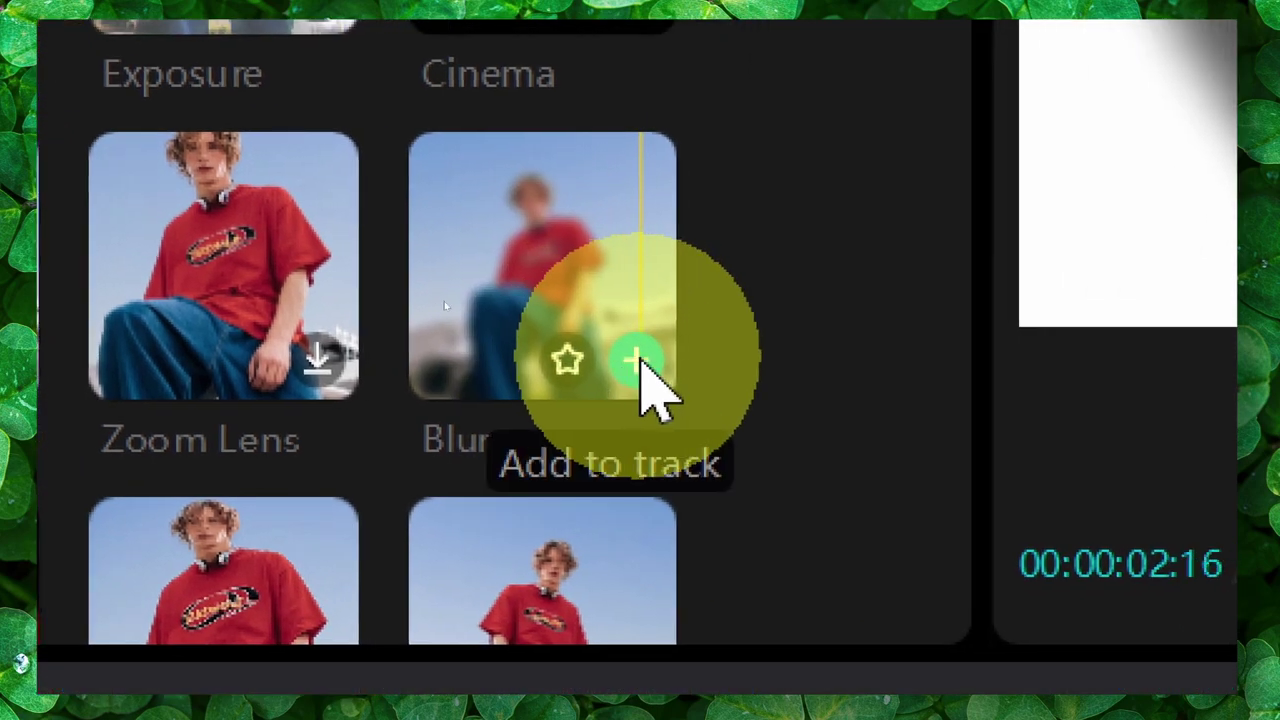
left_click(640, 362)
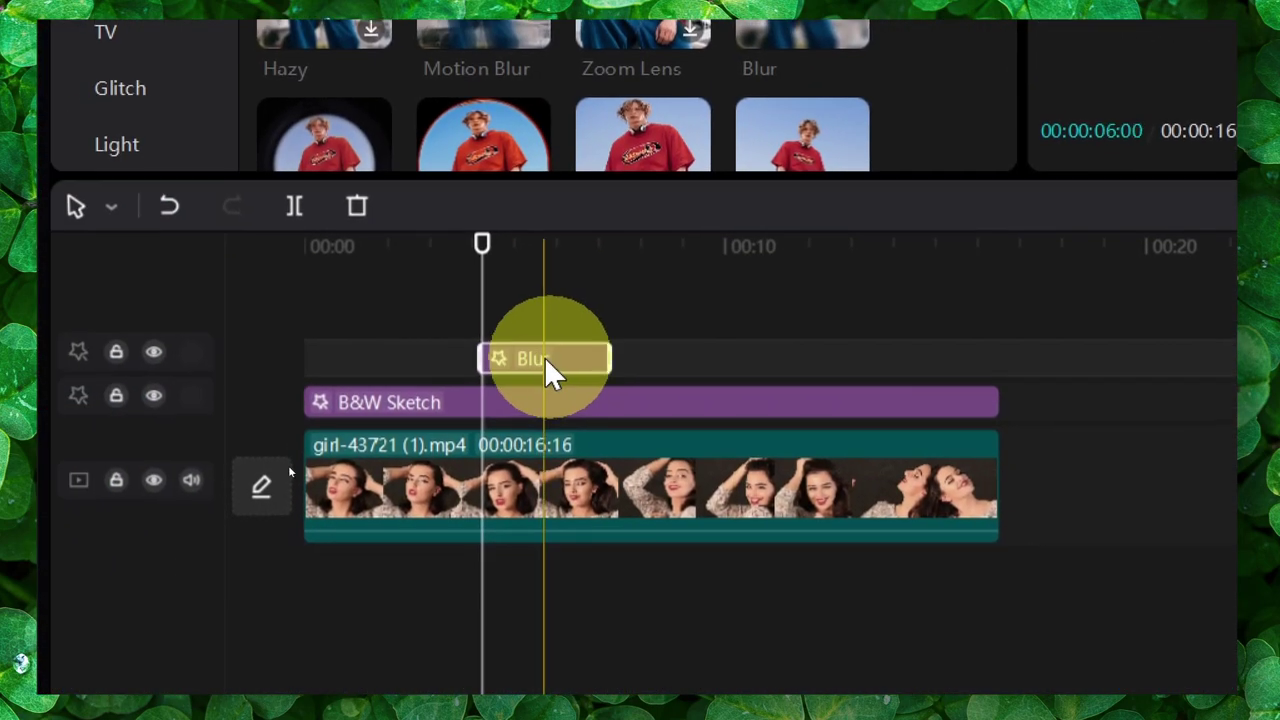
left_click_drag(328, 534, 150, 534)
left_click_drag(605, 357, 634, 357)
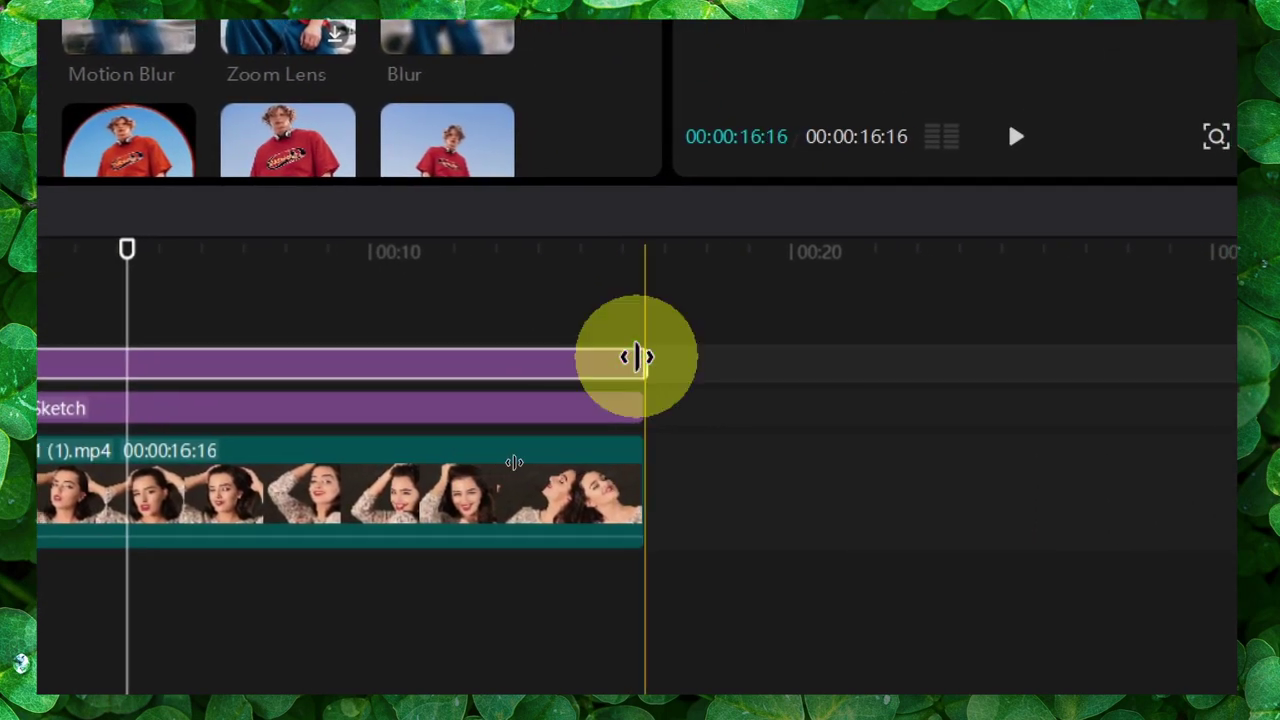
left_click(22, 256)
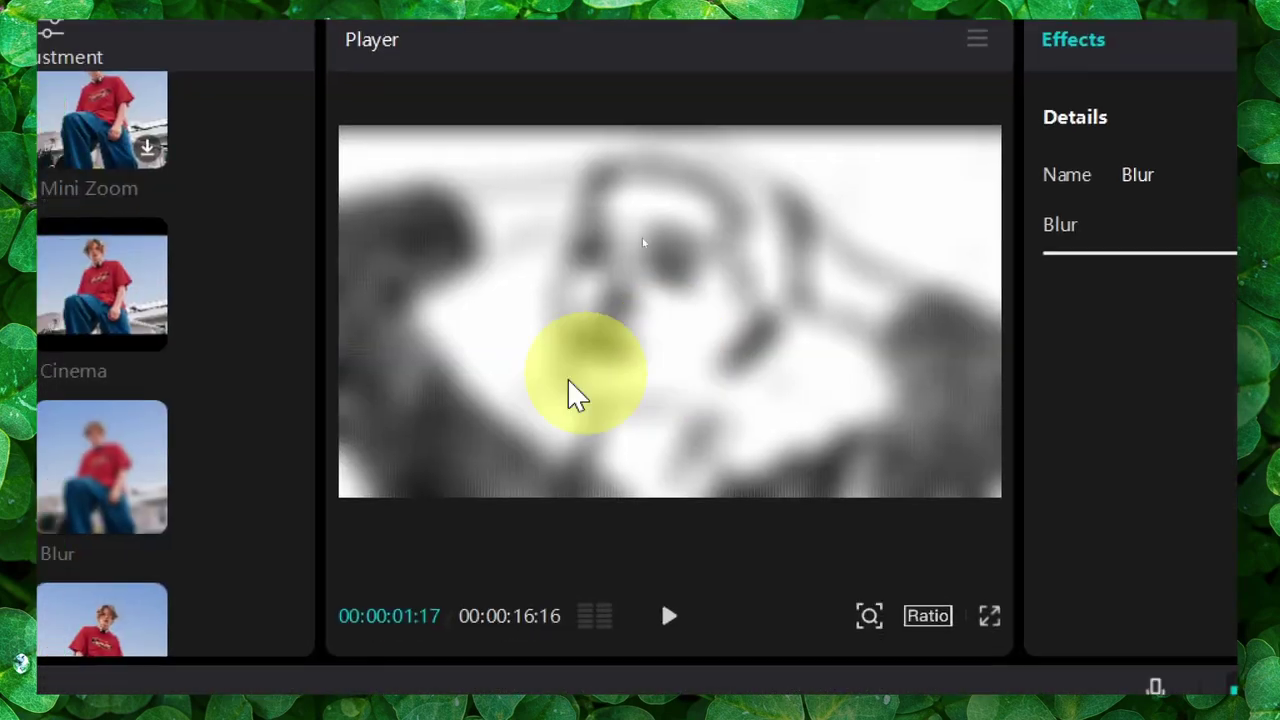
Step: Preview the blurred video from the start and bring up the export settings
mouse_move(420, 298)
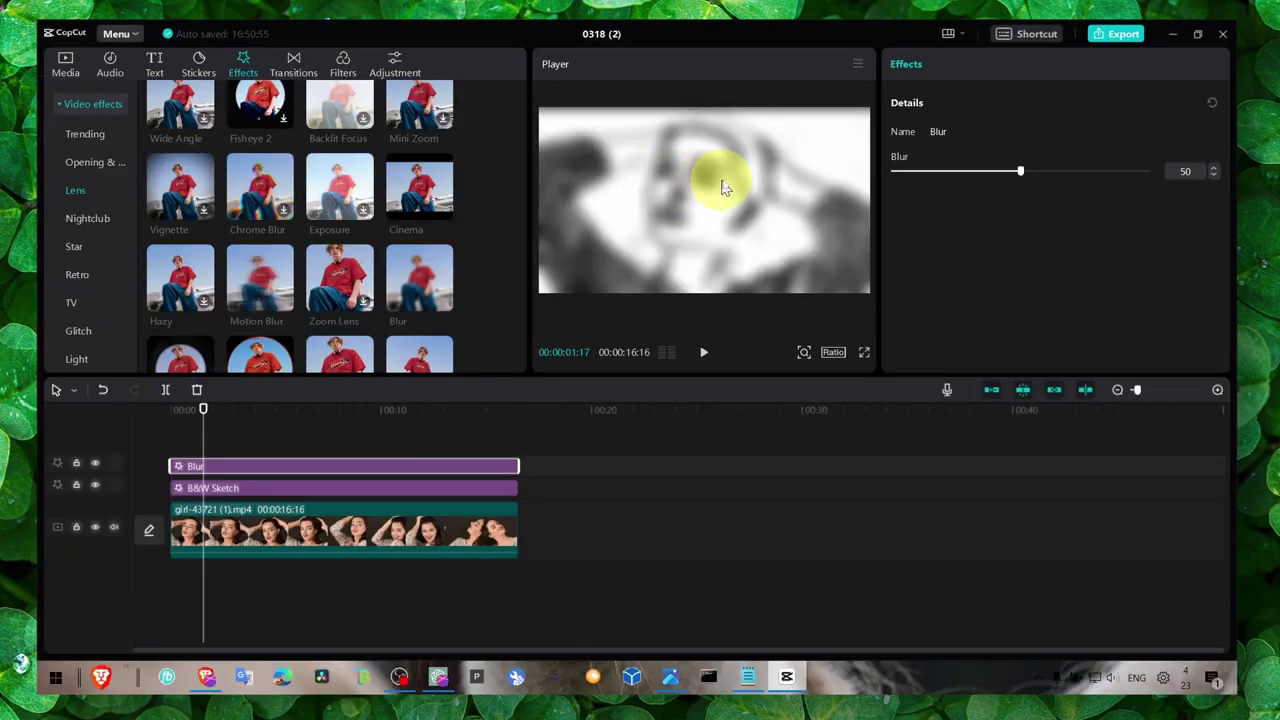
left_click(166, 408)
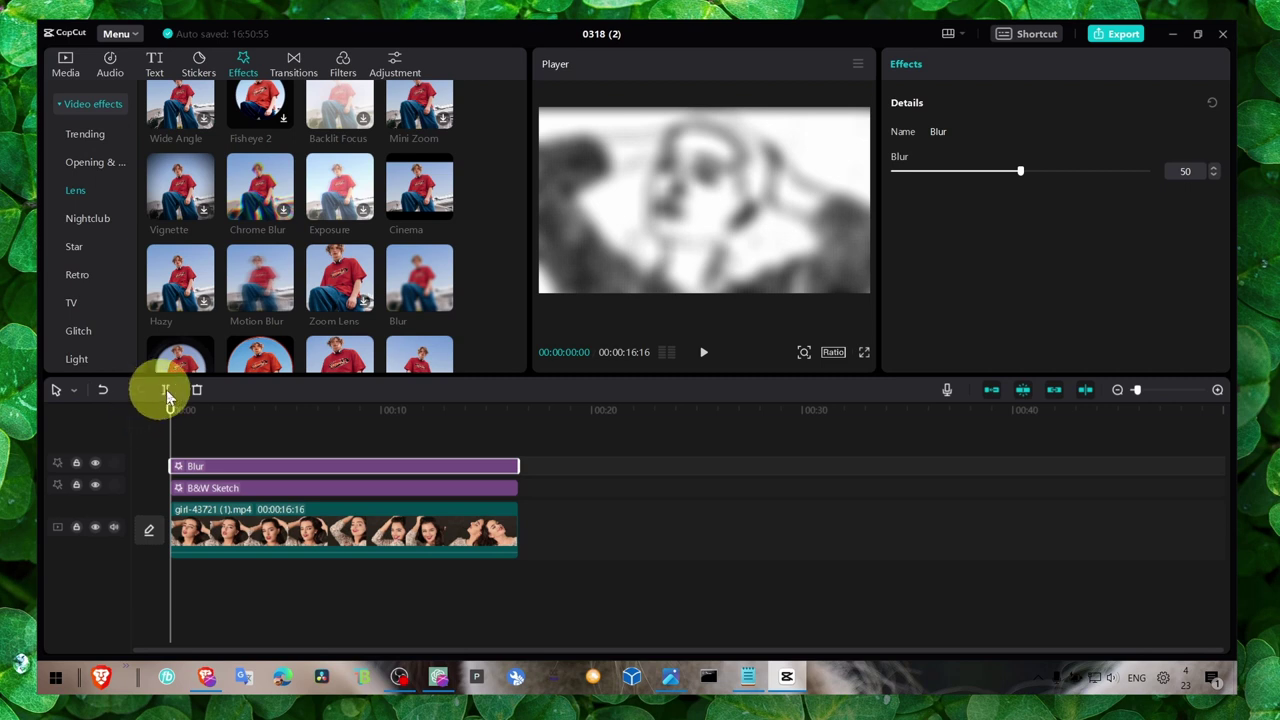
mouse_move(171, 409)
left_mouse_down()
mouse_move(247, 414)
mouse_move(171, 412)
mouse_move(184, 409)
left_mouse_up()
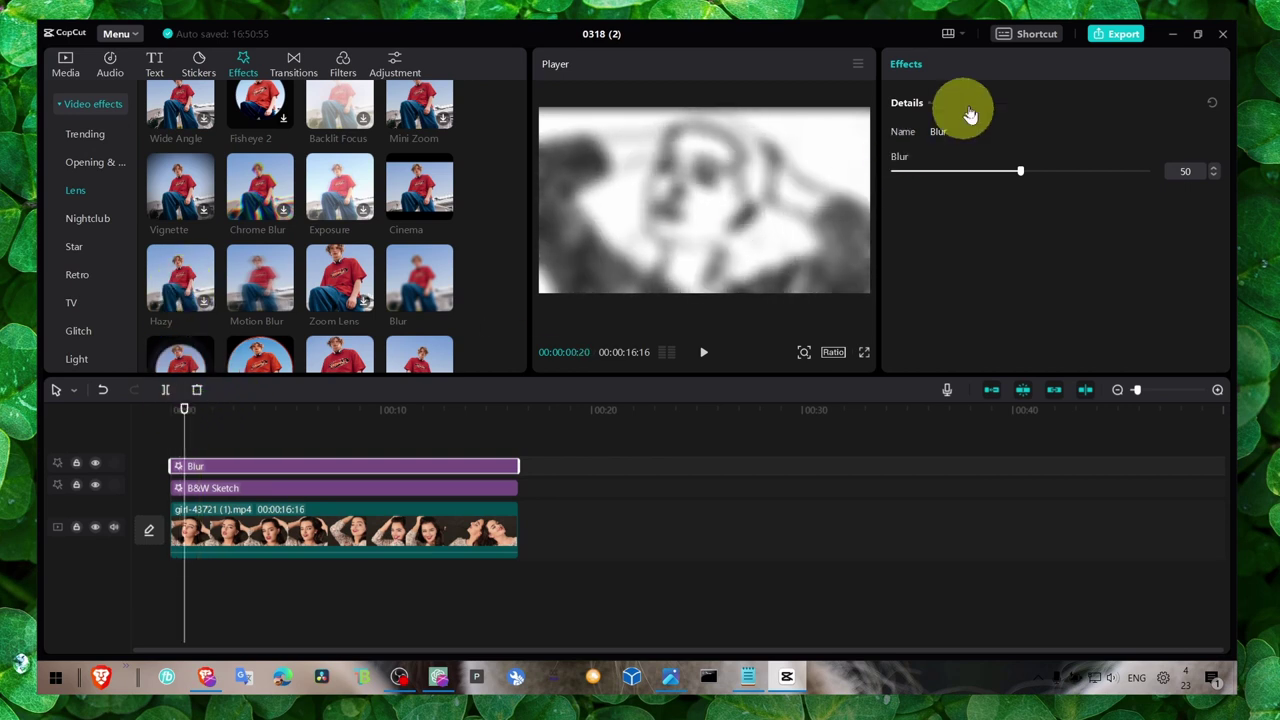
left_click(1116, 35)
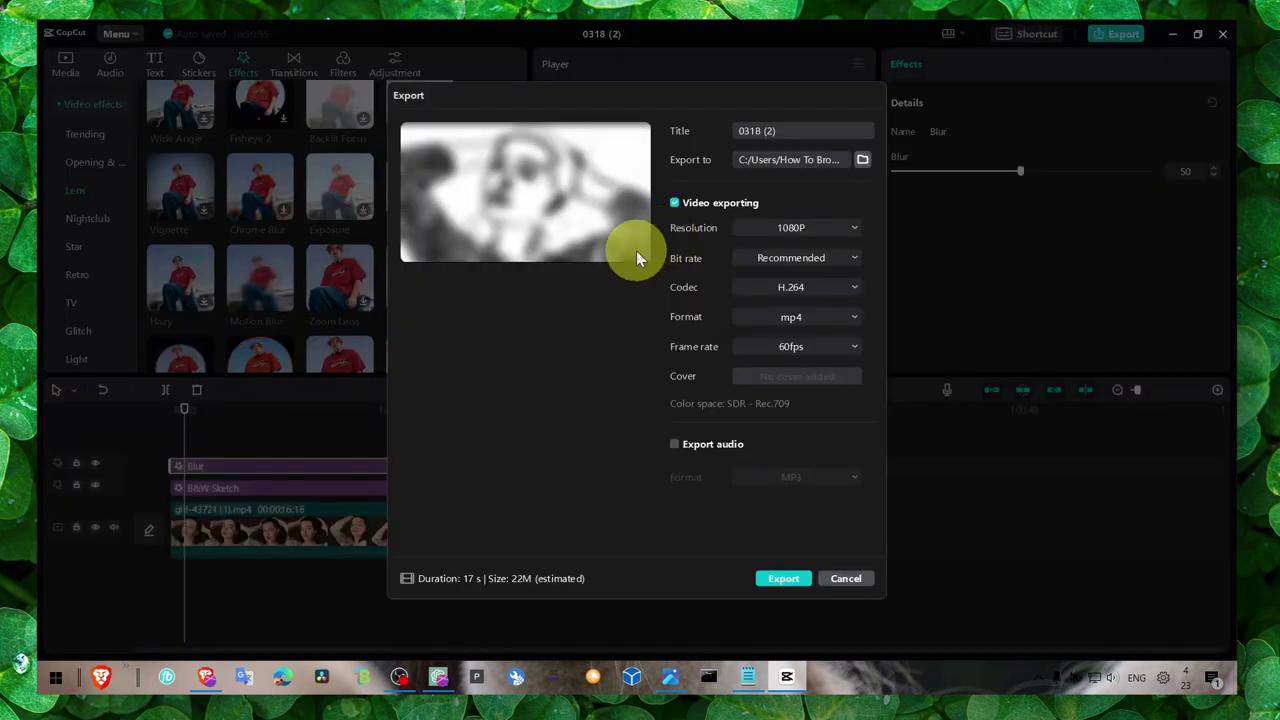
Step: Close the Export dialog and delete the B&W Sketch effect clip, leaving Blur selected
left_click(783, 578)
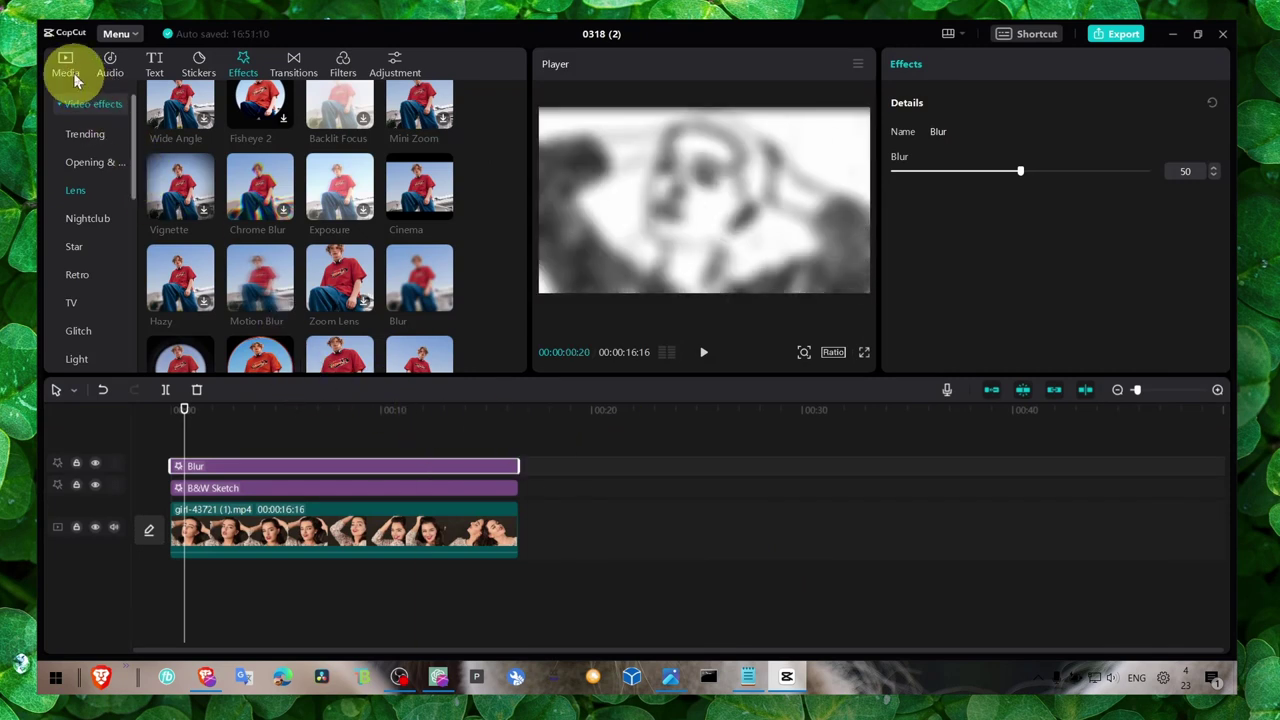
left_click(66, 66)
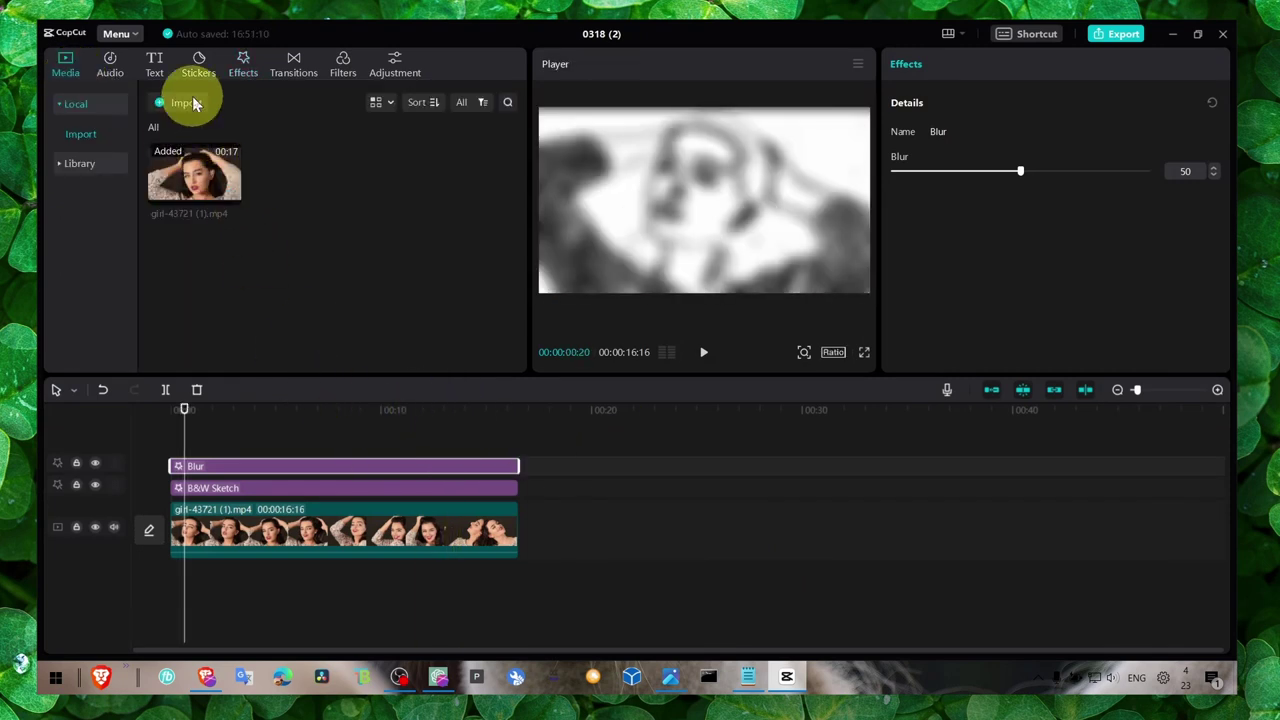
left_click(252, 490)
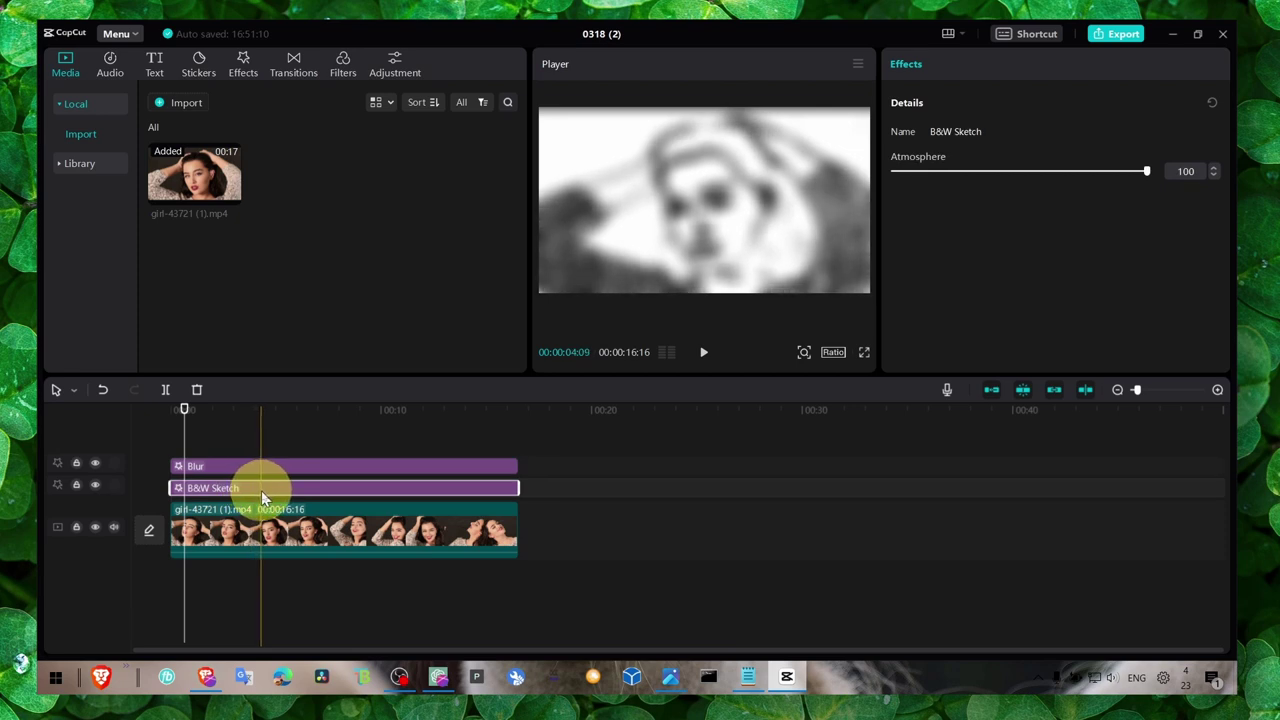
key("Delete")
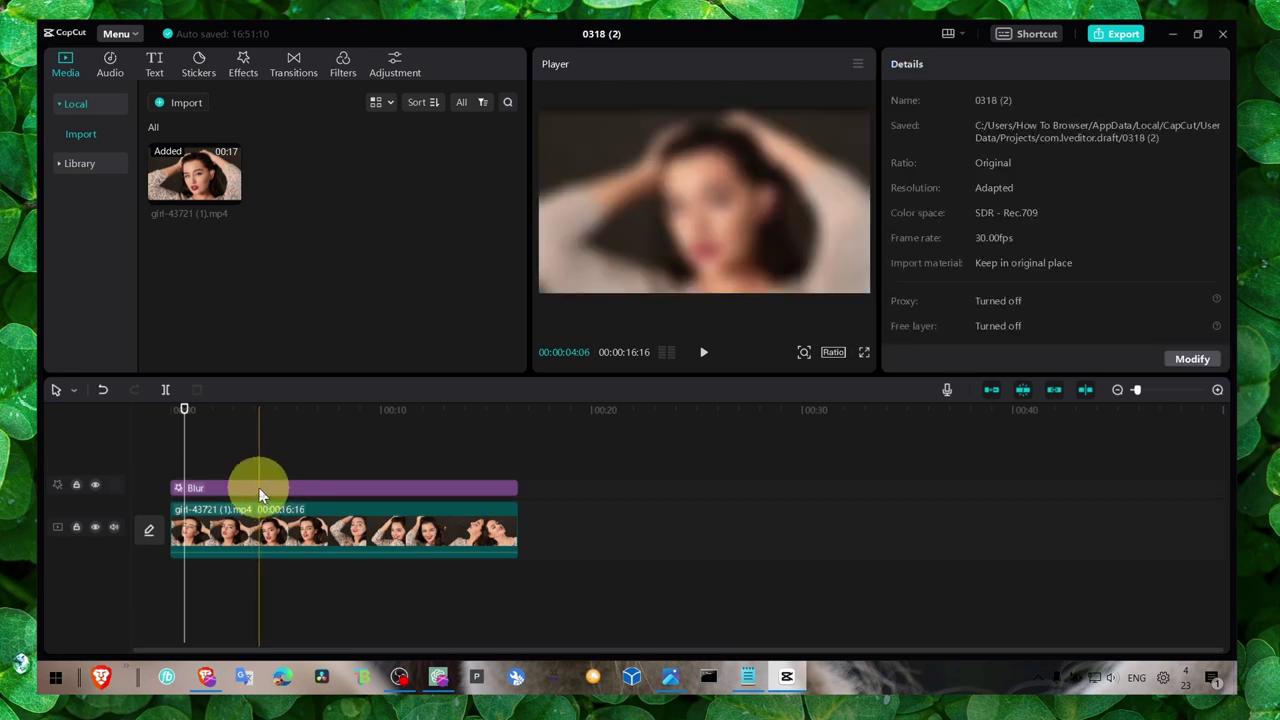
key("ctrl+z")
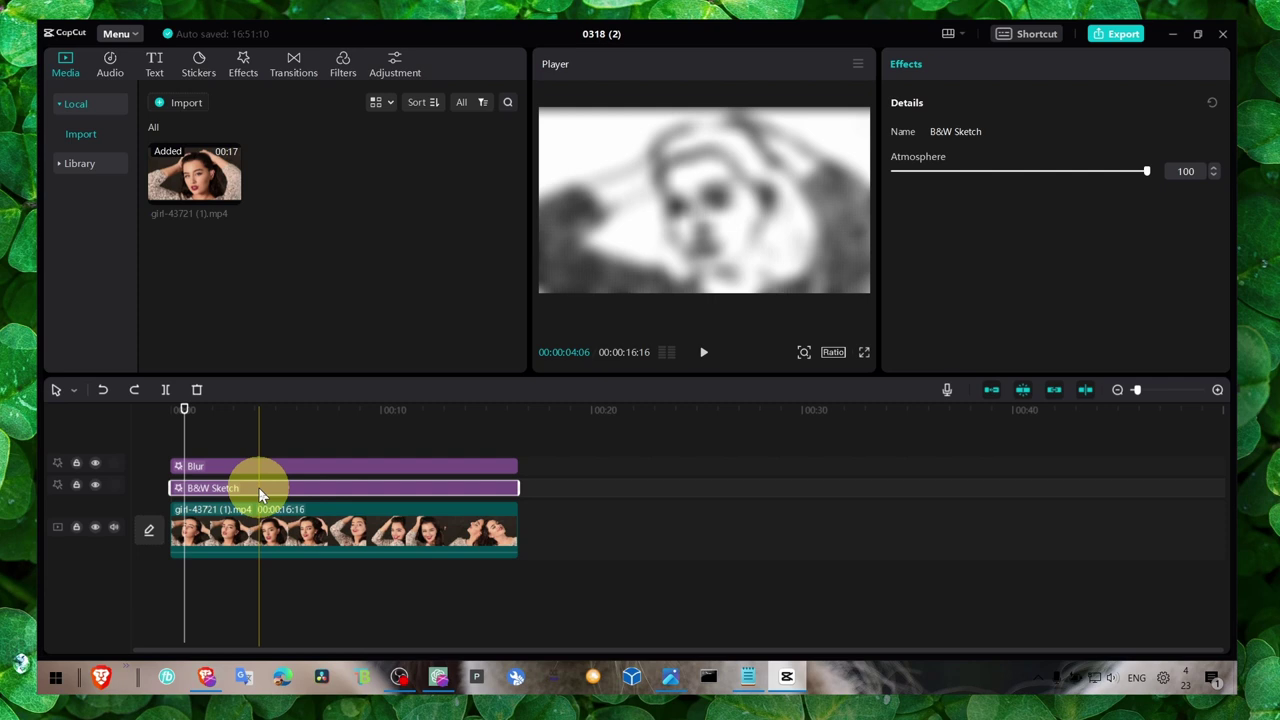
key("Delete")
left_click(258, 489)
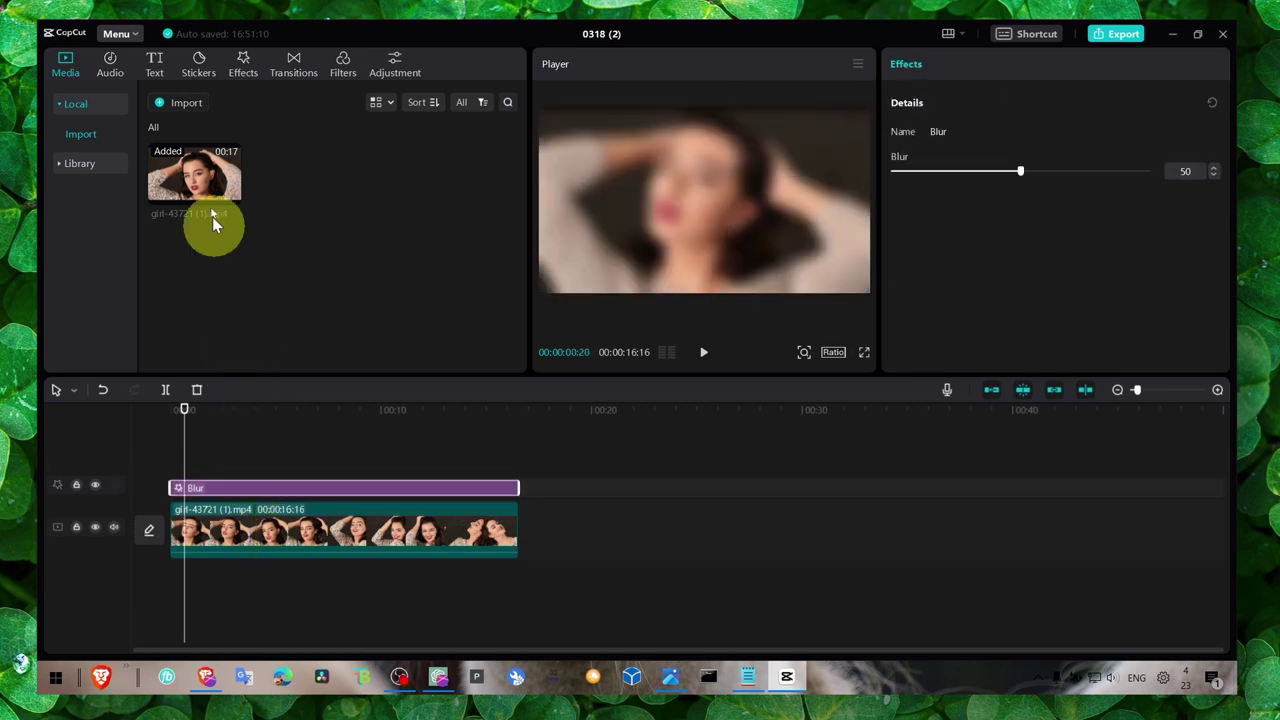
Step: Browse the video effects library to the Comic effects
left_click(238, 72)
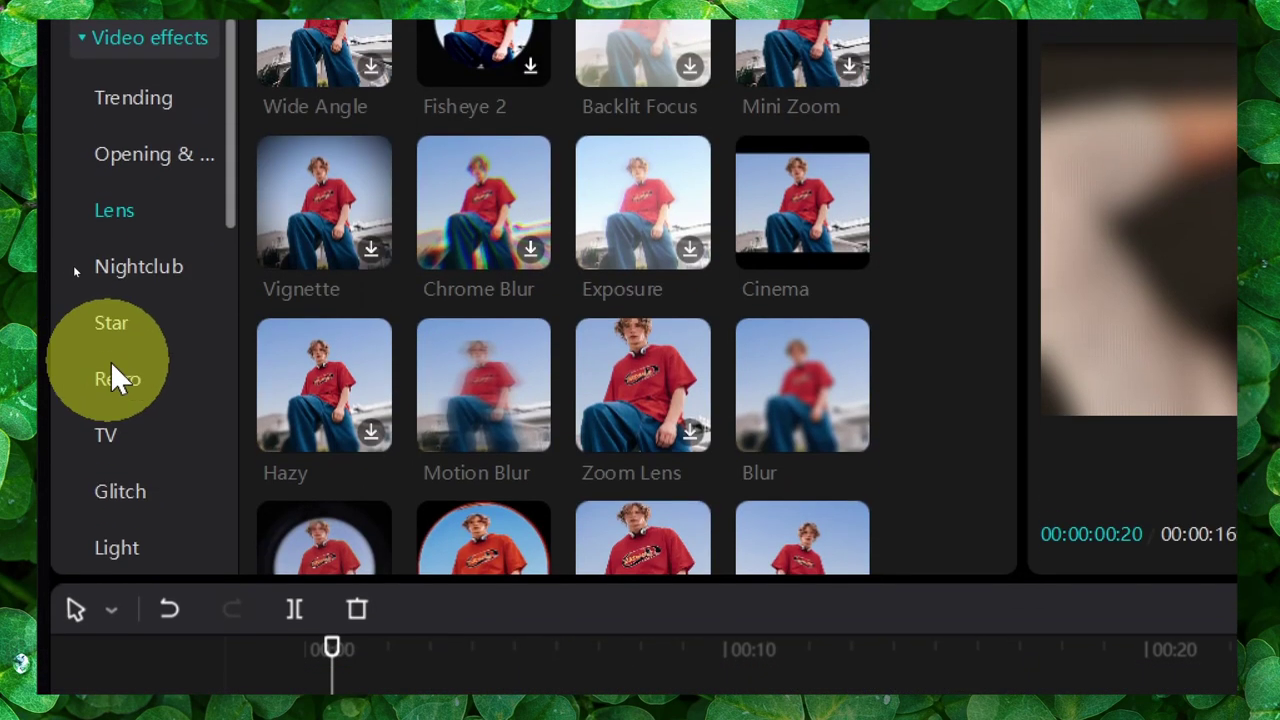
scroll(125, 520, "down", 3)
scroll(142, 350, "up", 3)
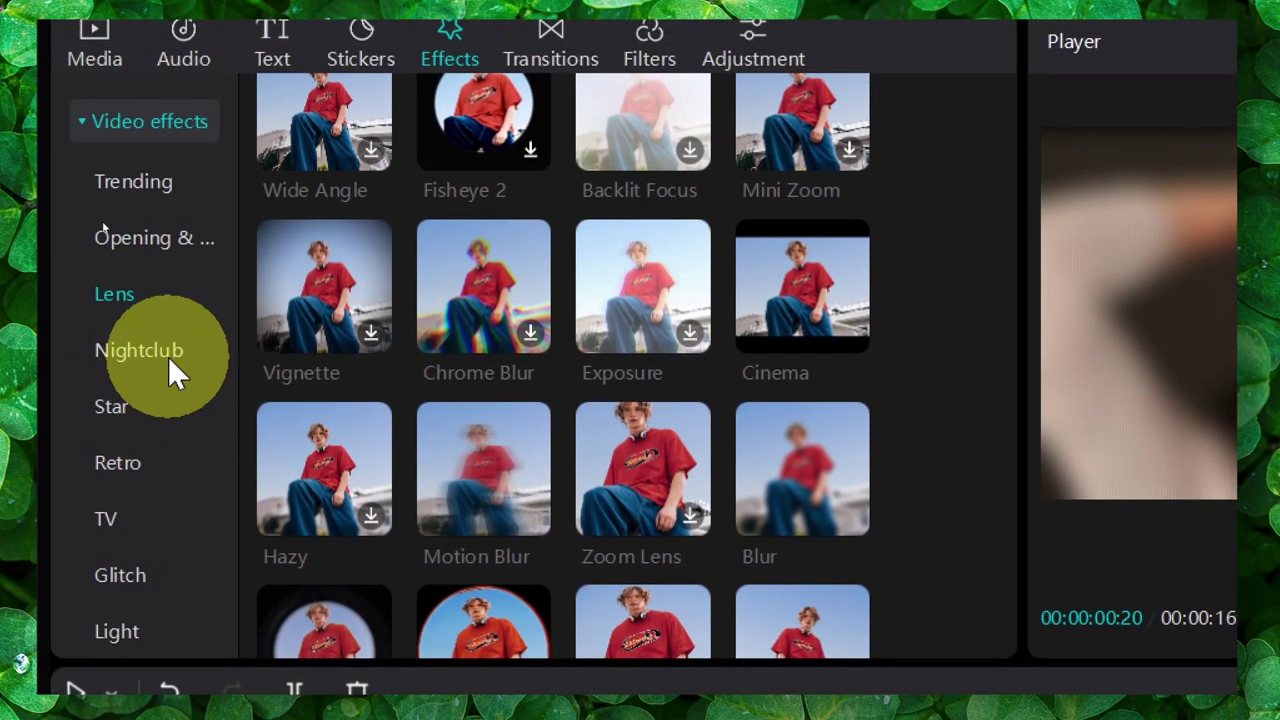
scroll(405, 330, "down", 2)
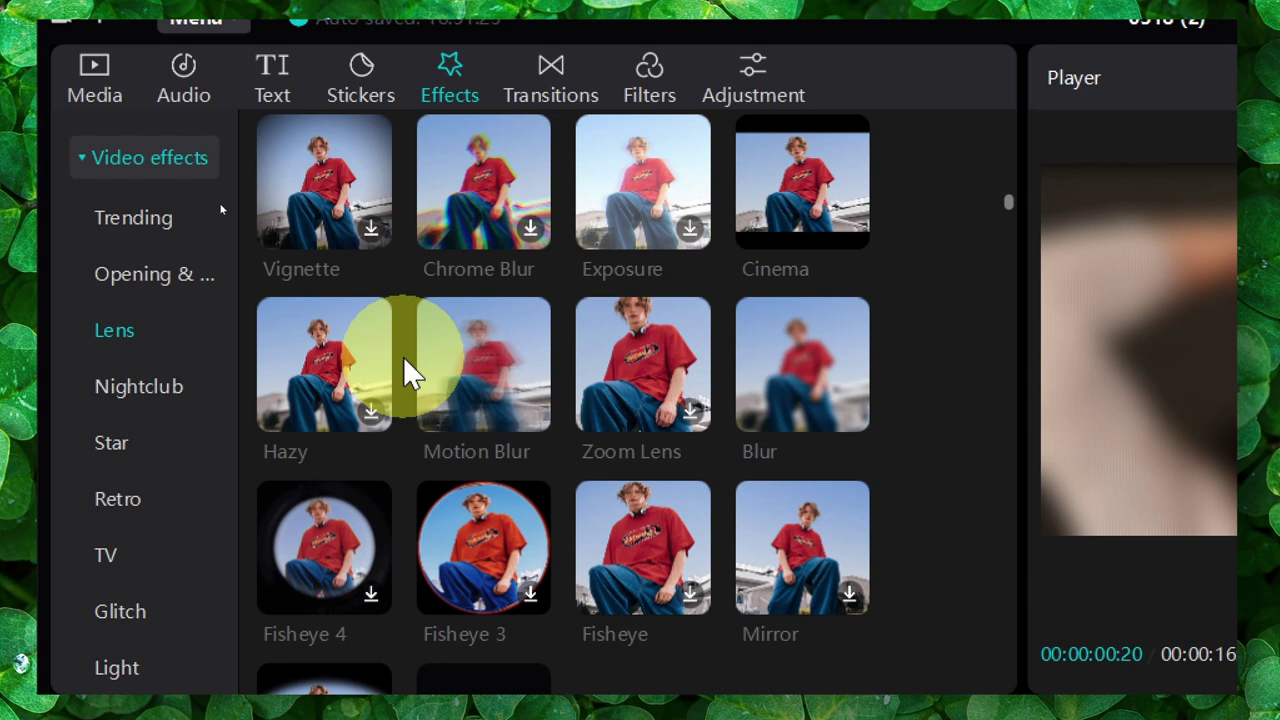
scroll(405, 372, "down", 3)
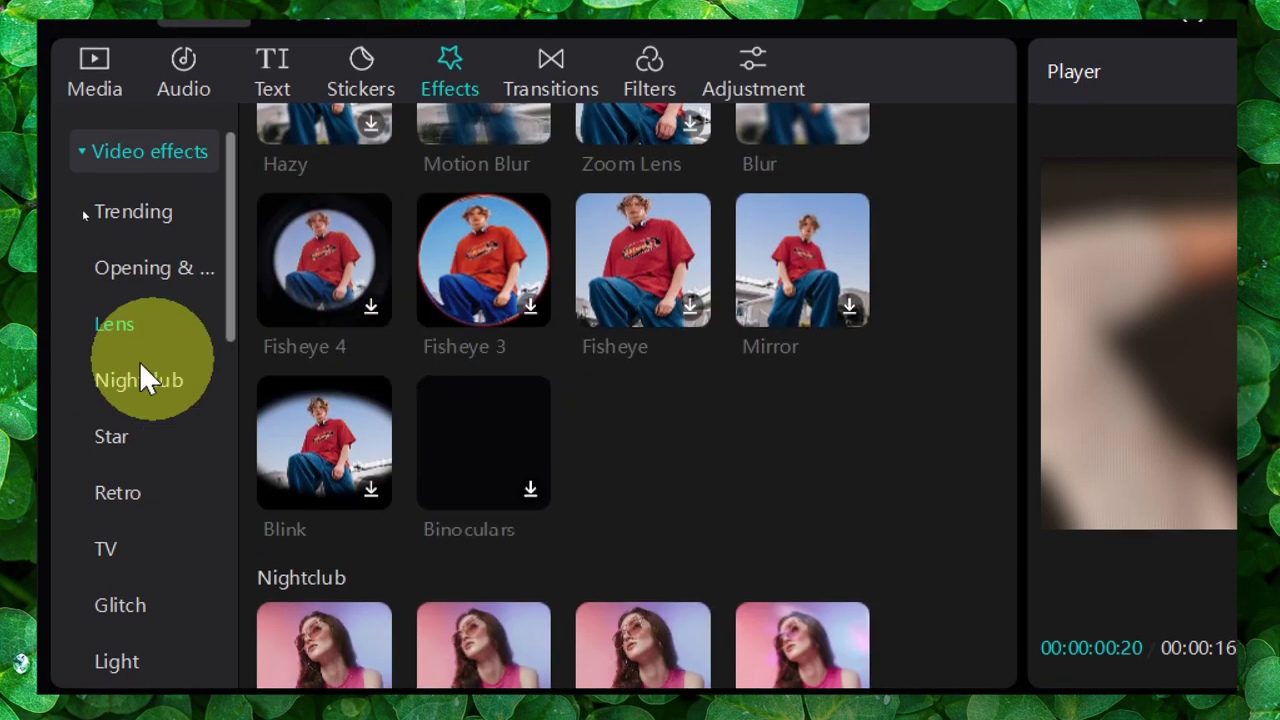
scroll(143, 371, "down", 5)
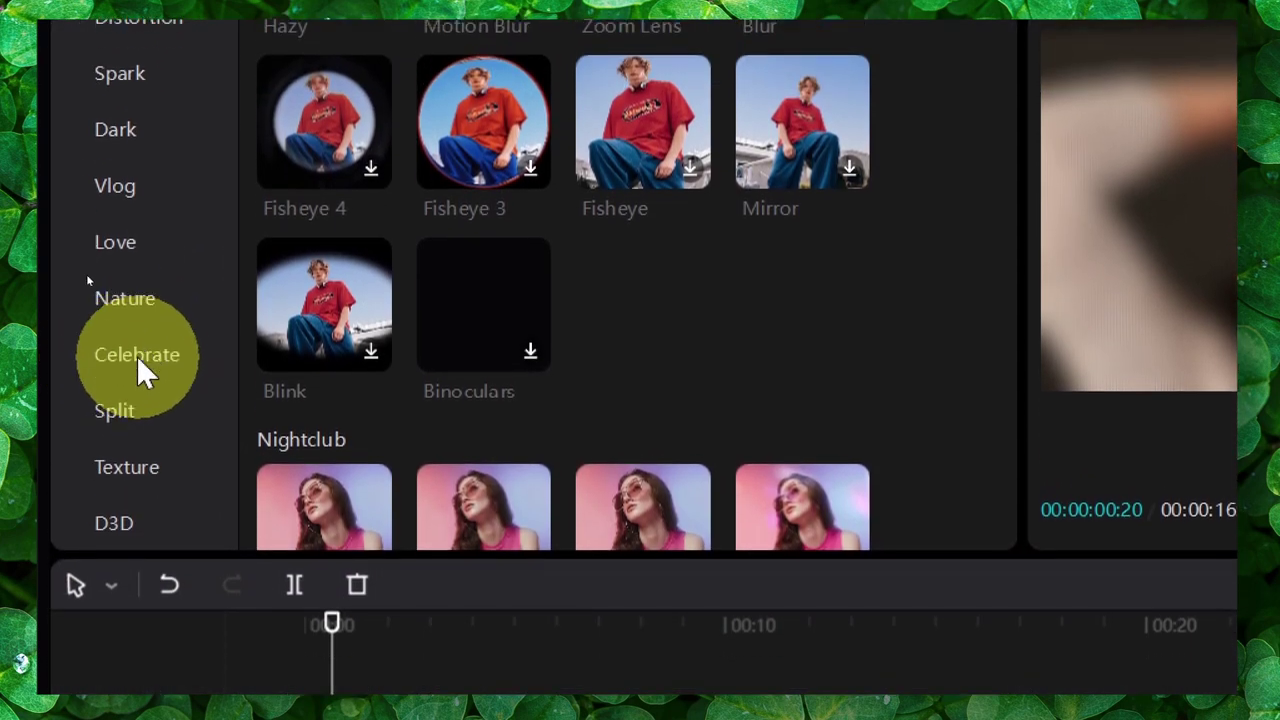
scroll(140, 360, "down", 4)
left_click(124, 359)
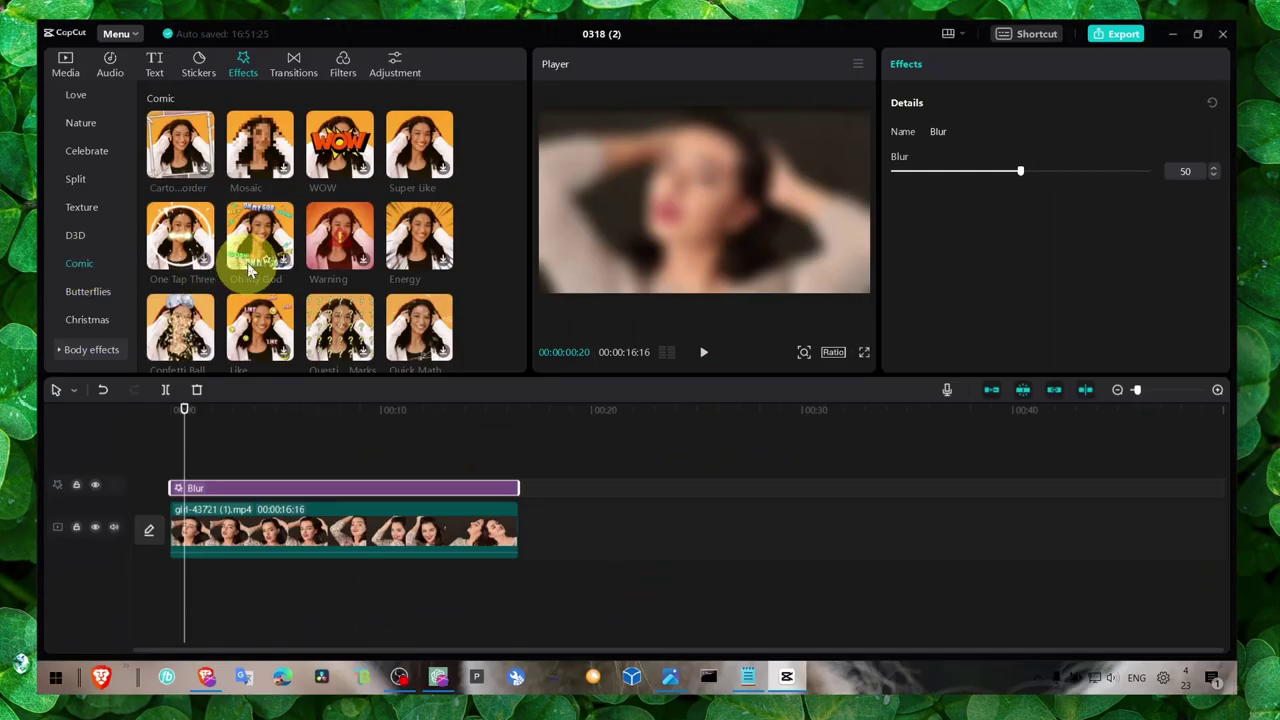
scroll(252, 262, "down", 5)
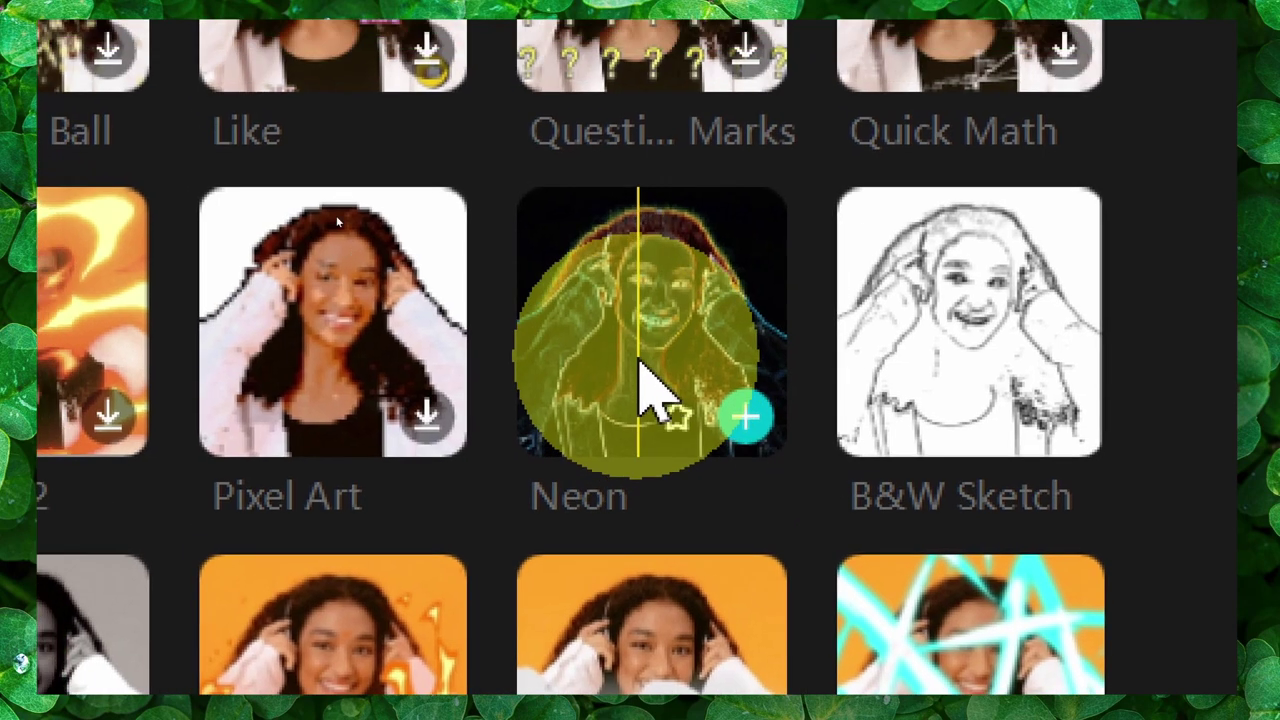
Step: Add the Neon effect and align it with the Blur clip over the full video
left_click_drag(640, 328, 646, 307)
left_click_drag(656, 398, 596, 439)
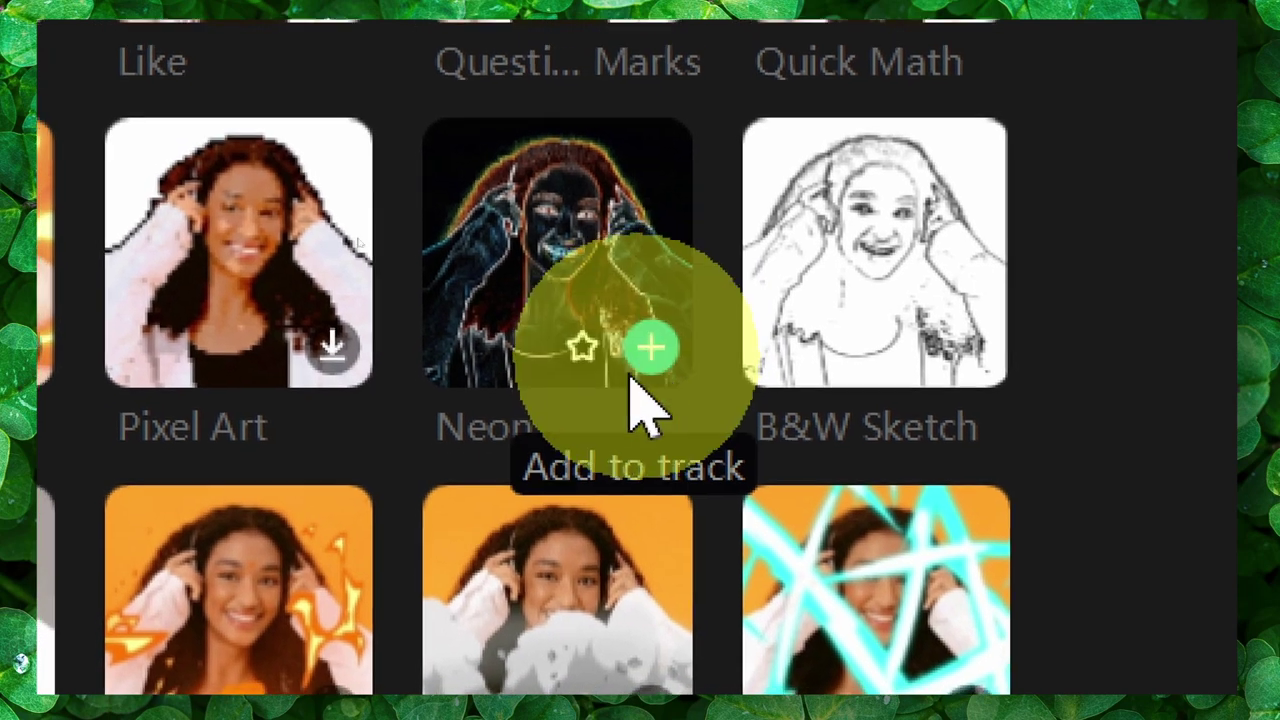
left_click(645, 355)
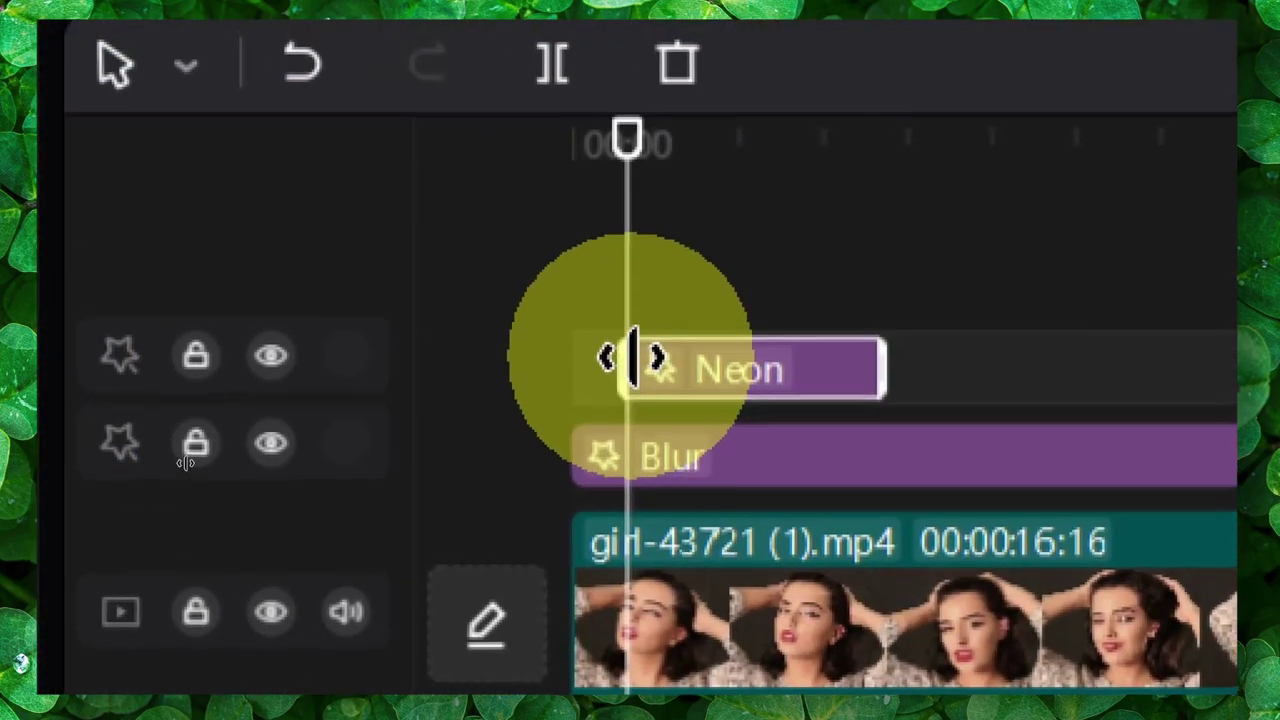
left_click_drag(634, 363, 663, 357)
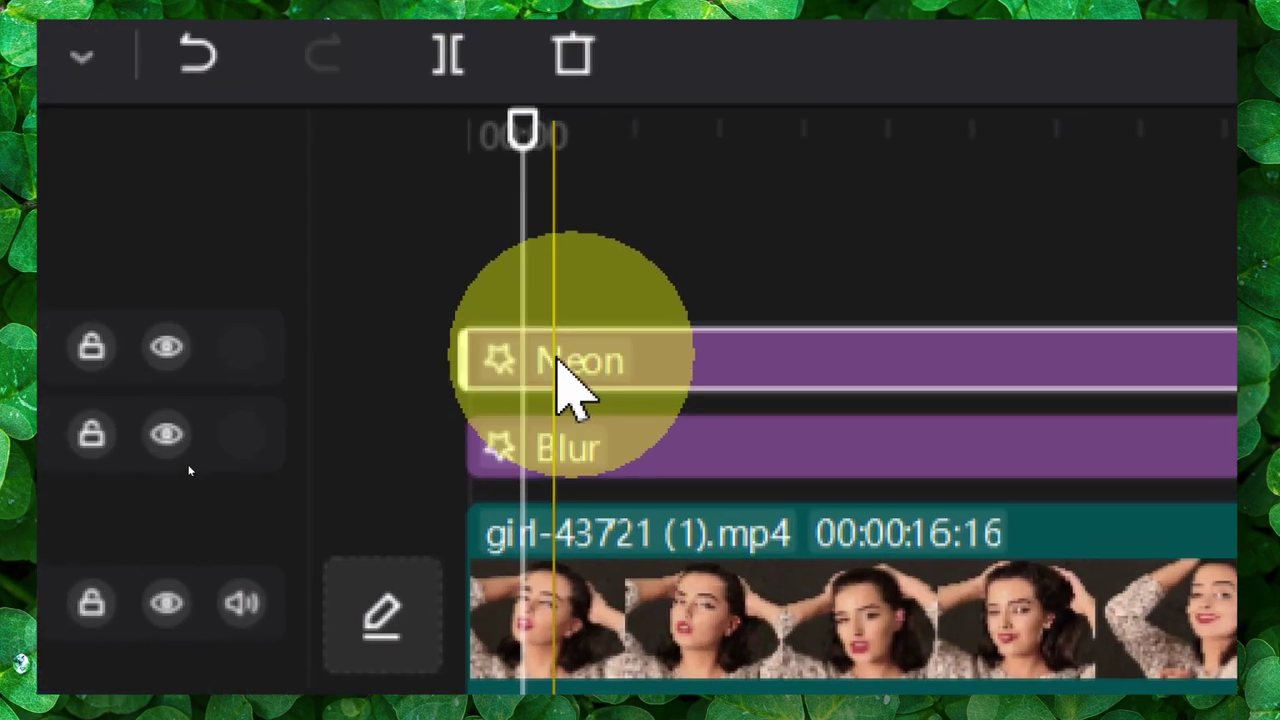
left_click(666, 357)
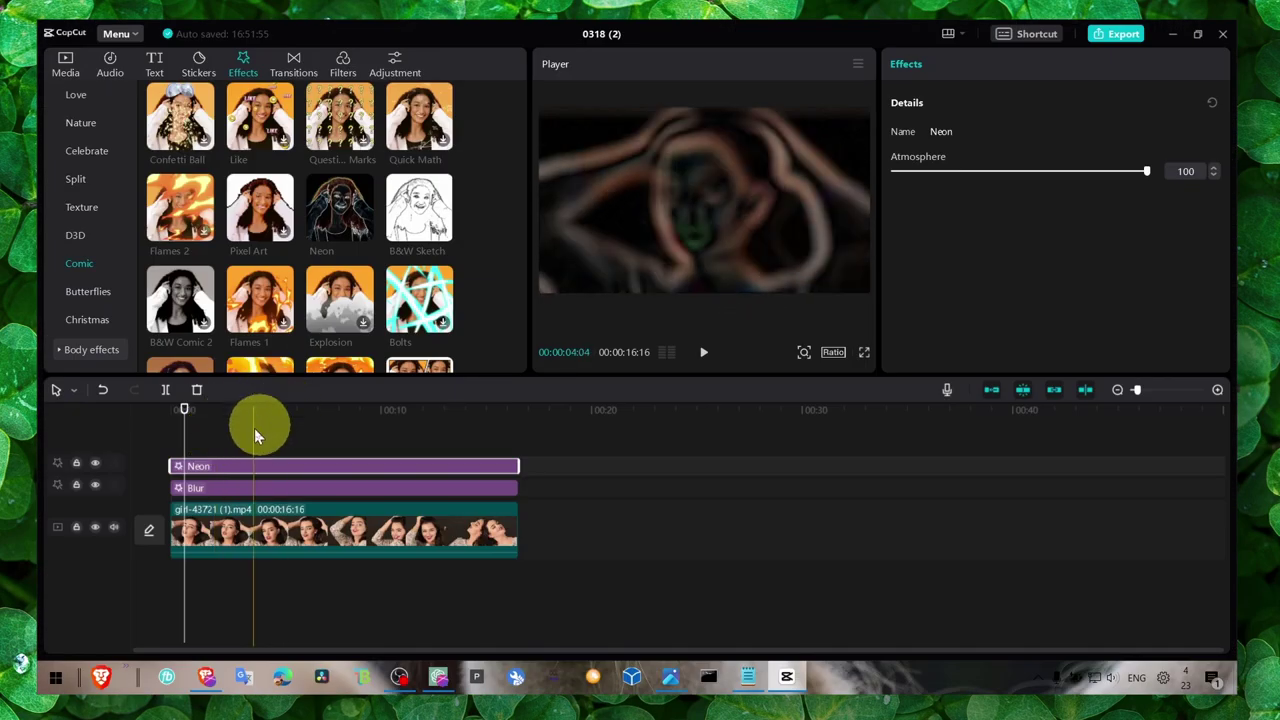
left_click(205, 410)
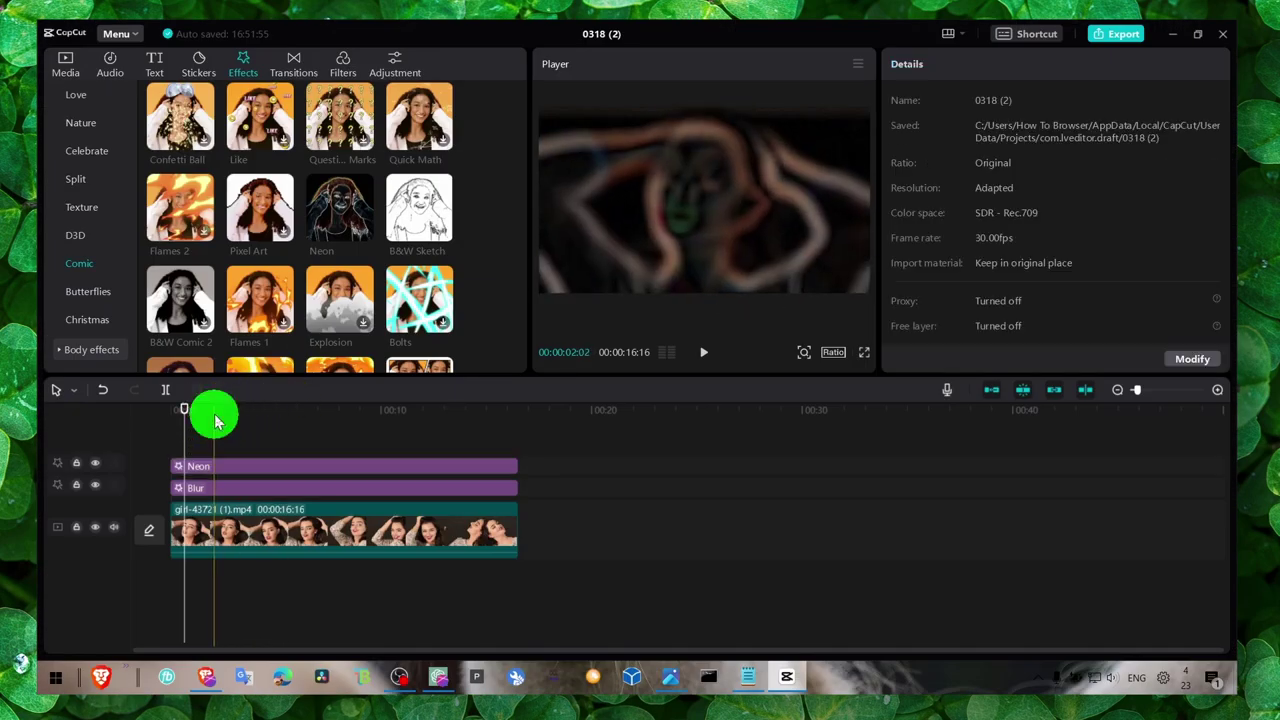
Step: Export the Neon-and-Blur video at 1080P resolution and 60fps
left_click(1112, 36)
left_click(800, 346)
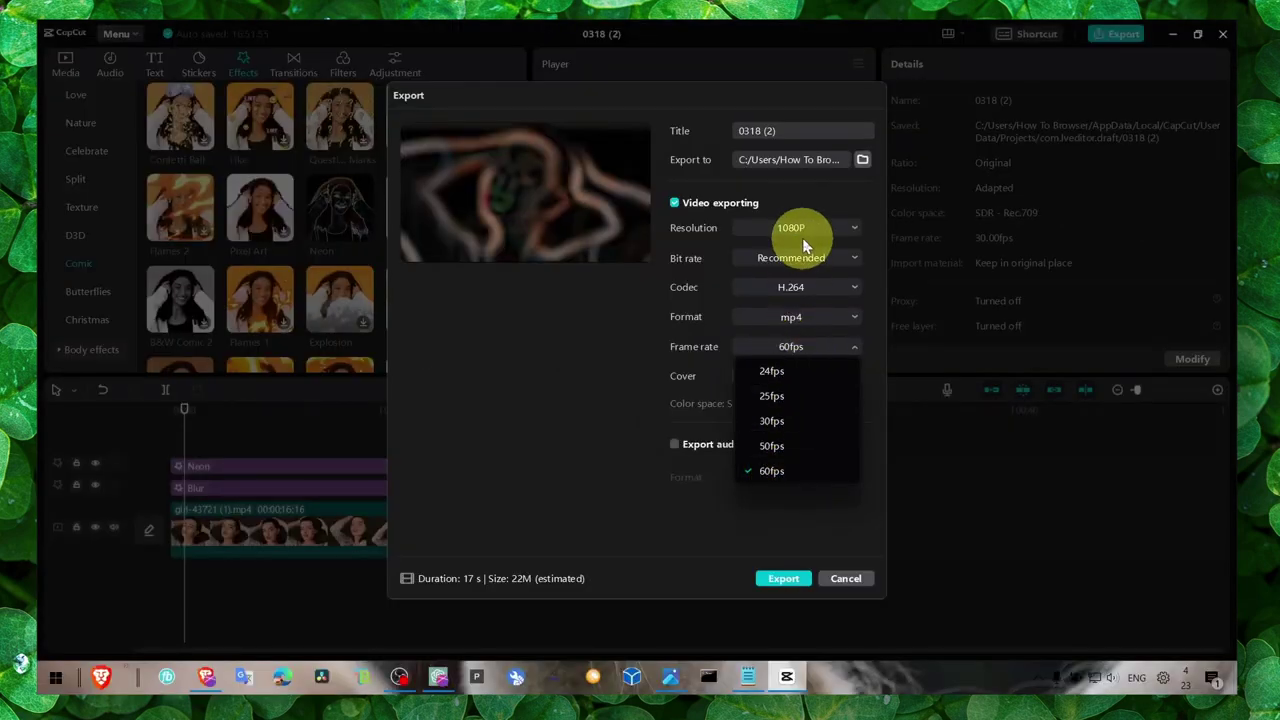
left_click(805, 243)
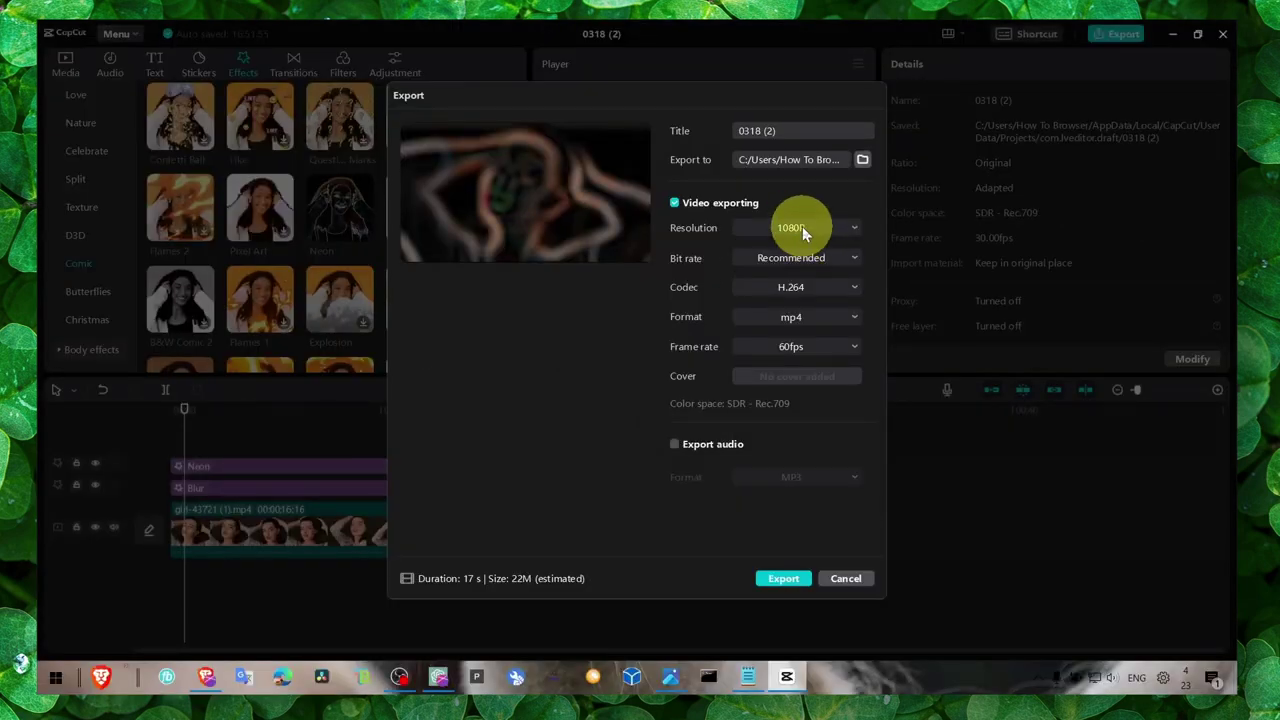
left_click(802, 227)
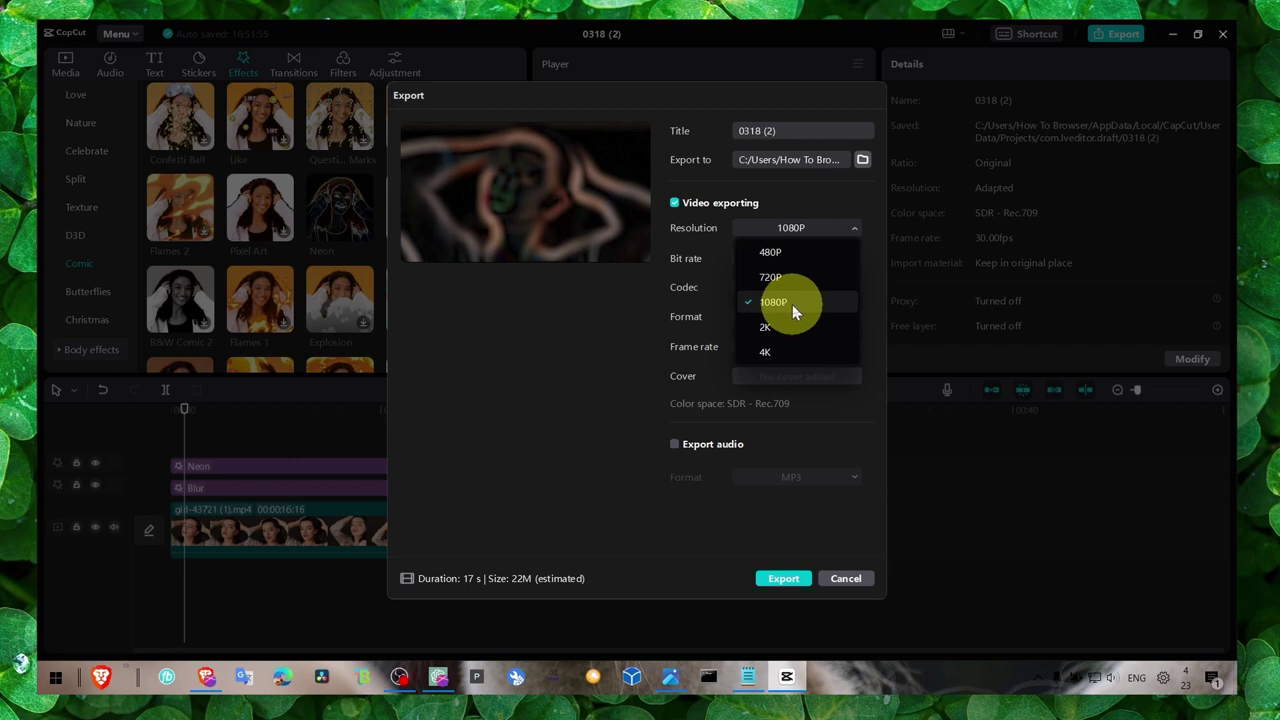
left_click(645, 376)
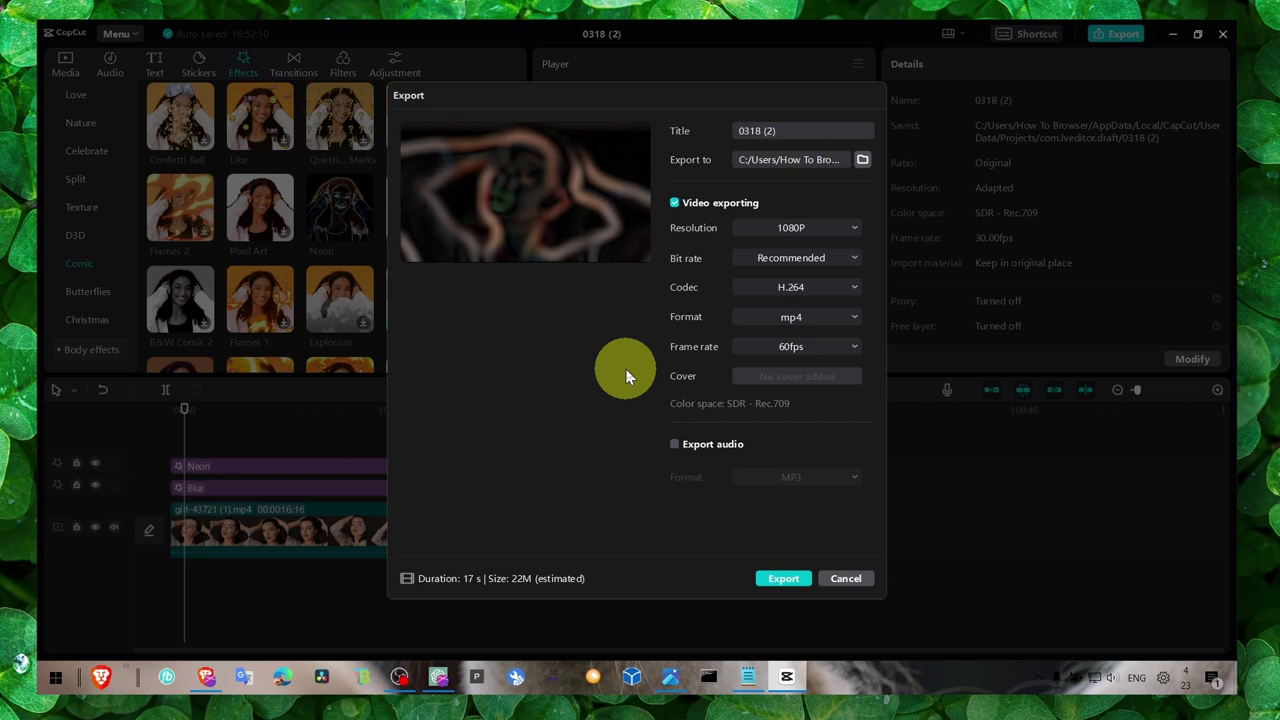
left_click(845, 579)
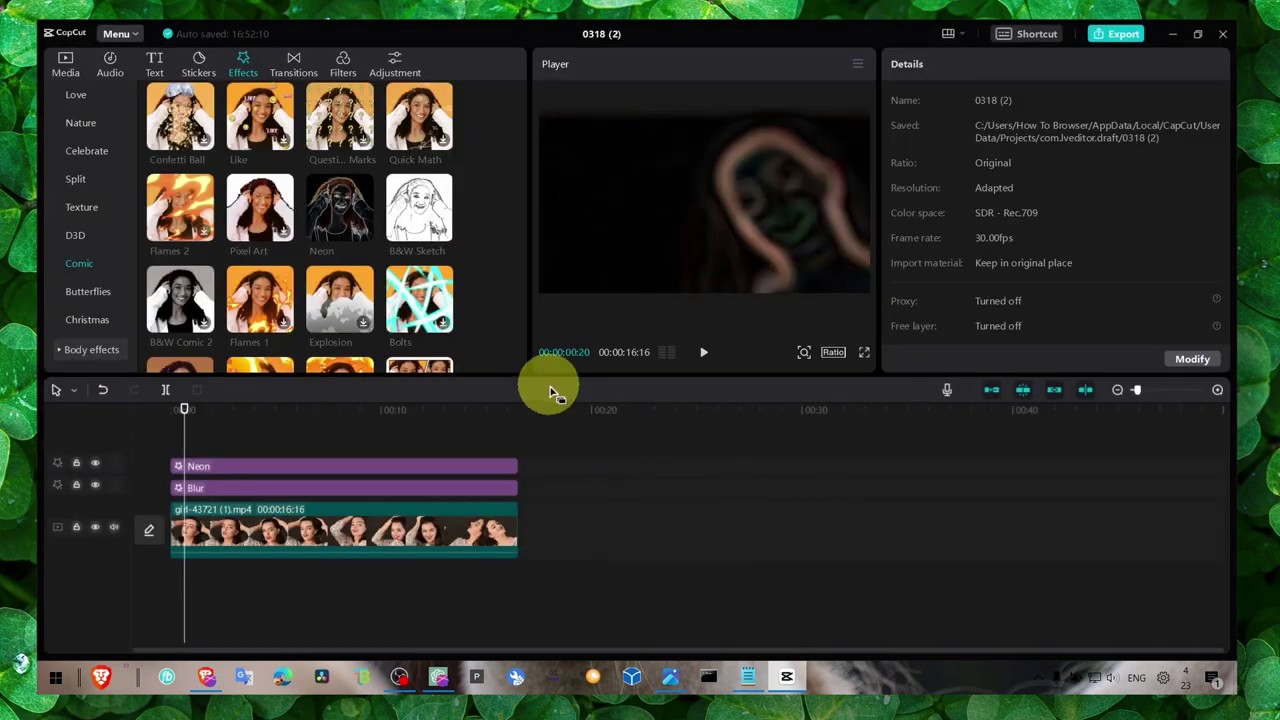
Step: Import 0318 (1)(1) and 0318 (1) from the Desktop and drop both onto the timeline
left_click(66, 68)
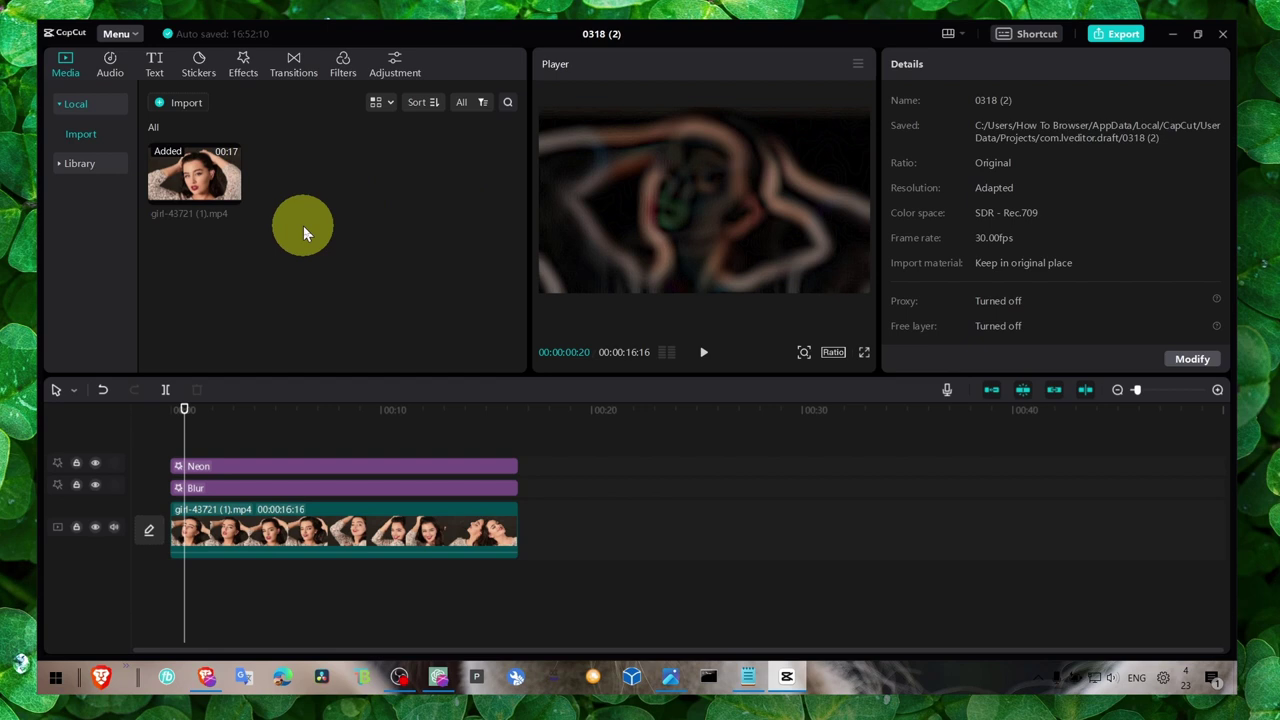
left_click(183, 110)
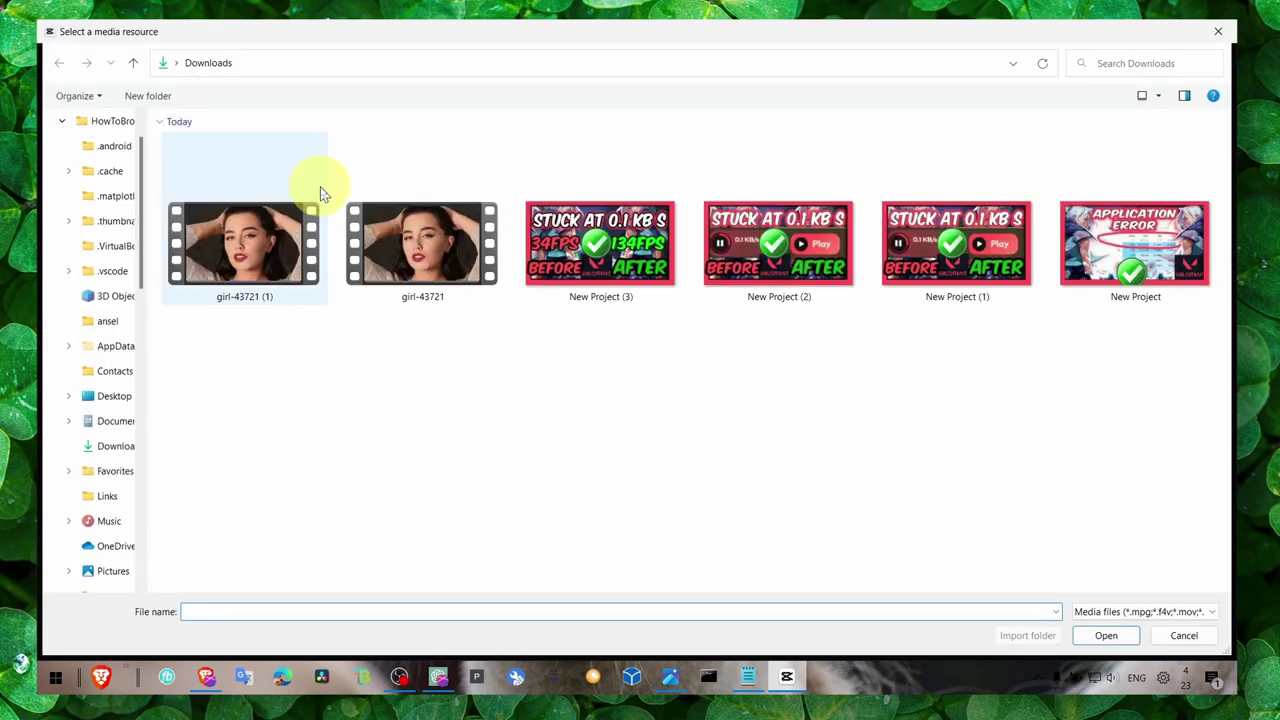
left_click(110, 127)
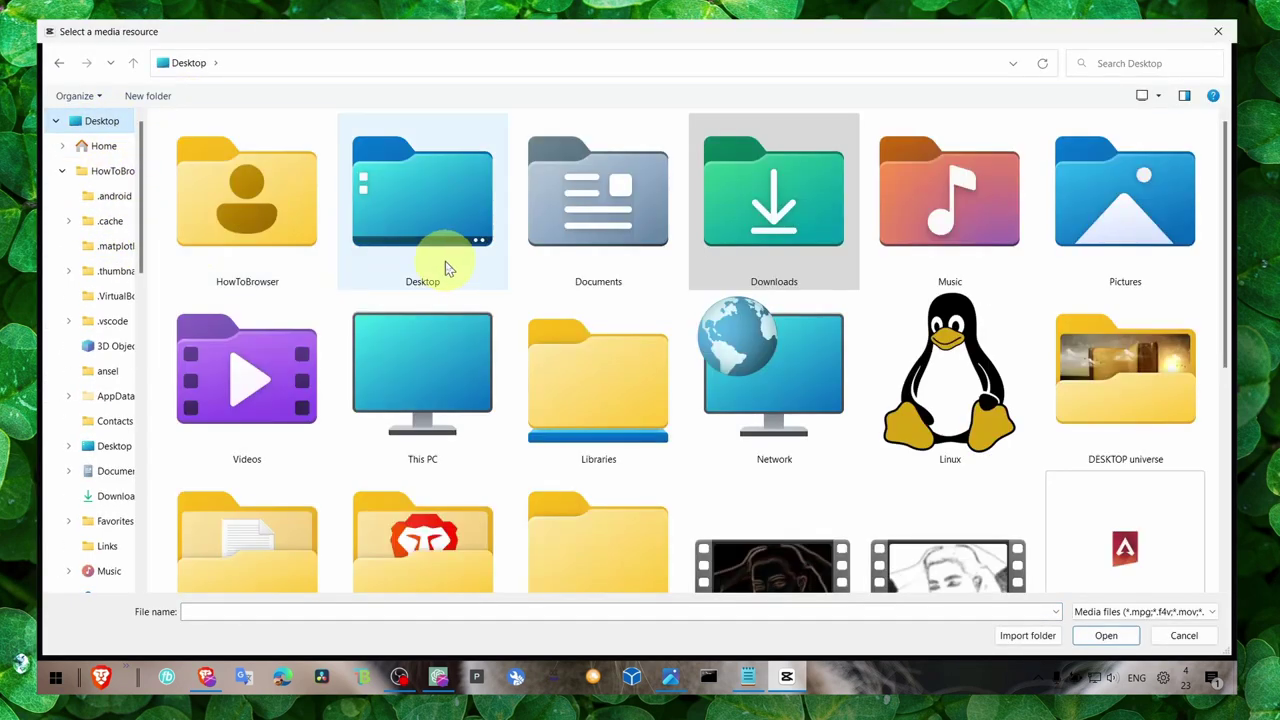
scroll(556, 325, "down", 5)
left_click(765, 195)
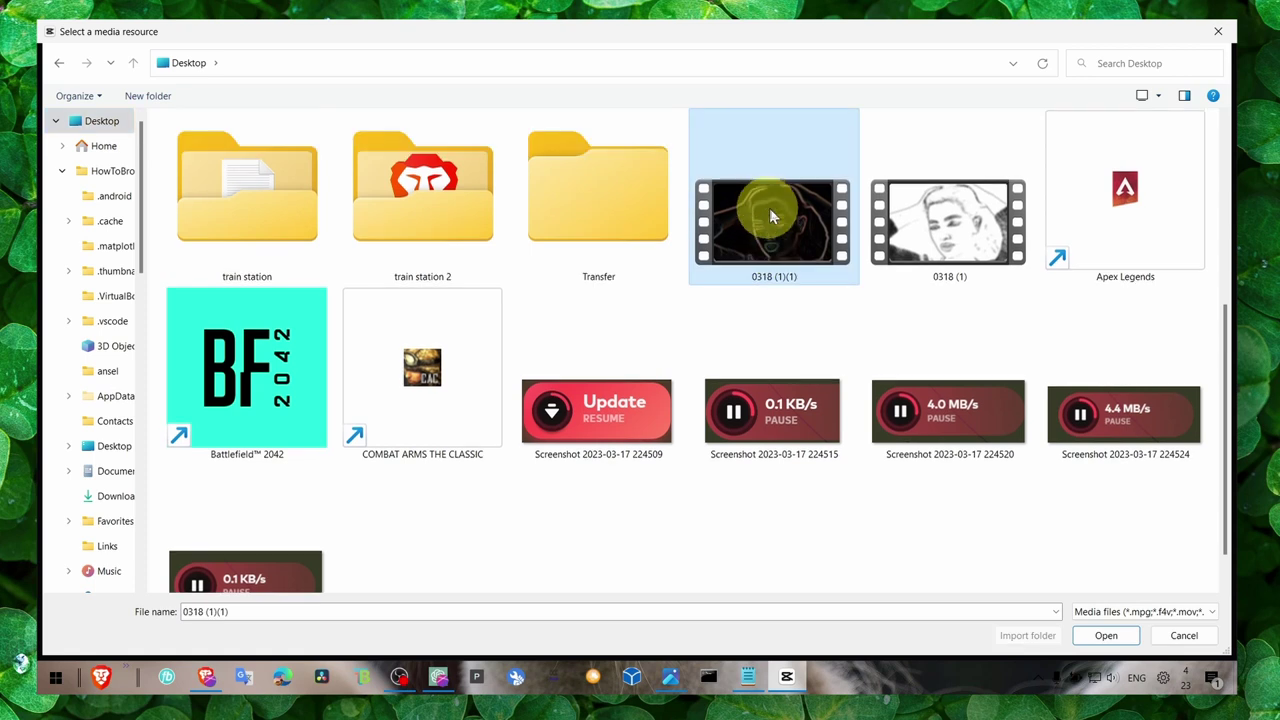
left_click(935, 225, "ctrl")
left_click(1107, 633)
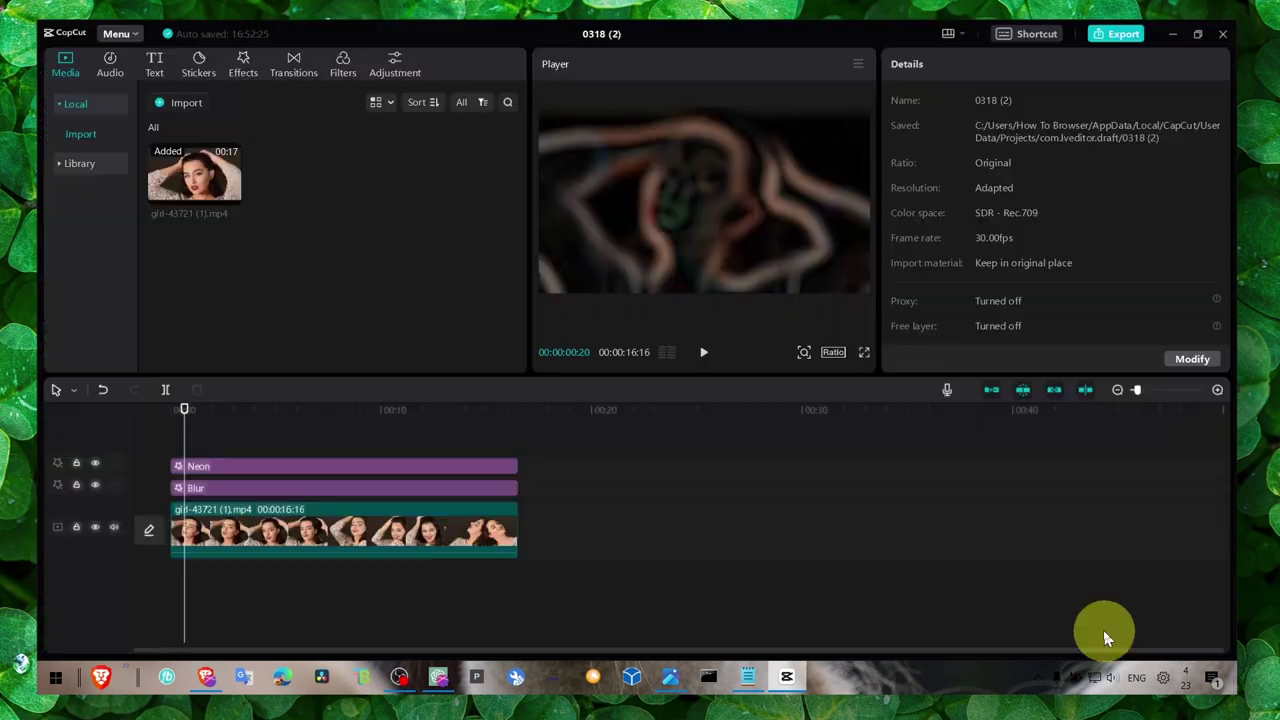
left_click_drag(329, 220, 573, 482)
Step: Select the Neon and Blur effect clips together
left_click(434, 486)
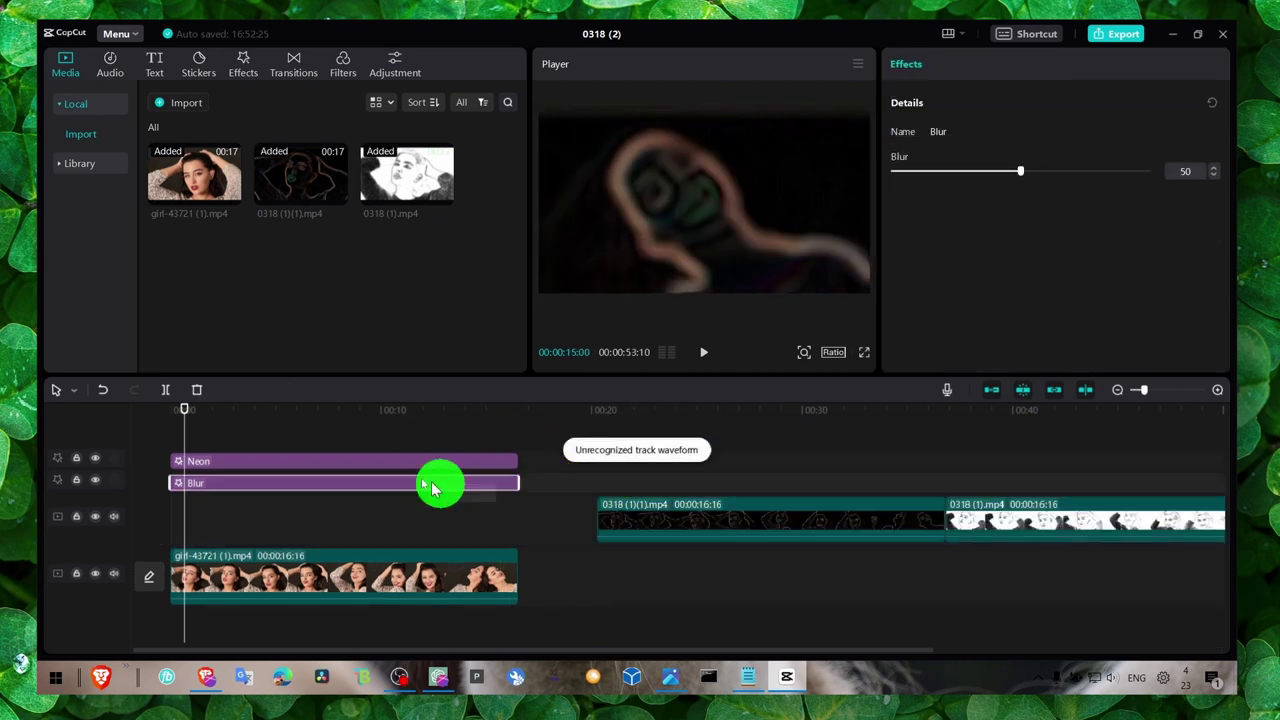
left_click_drag(496, 502, 271, 434)
left_click(405, 522)
left_click_drag(405, 522, 378, 516)
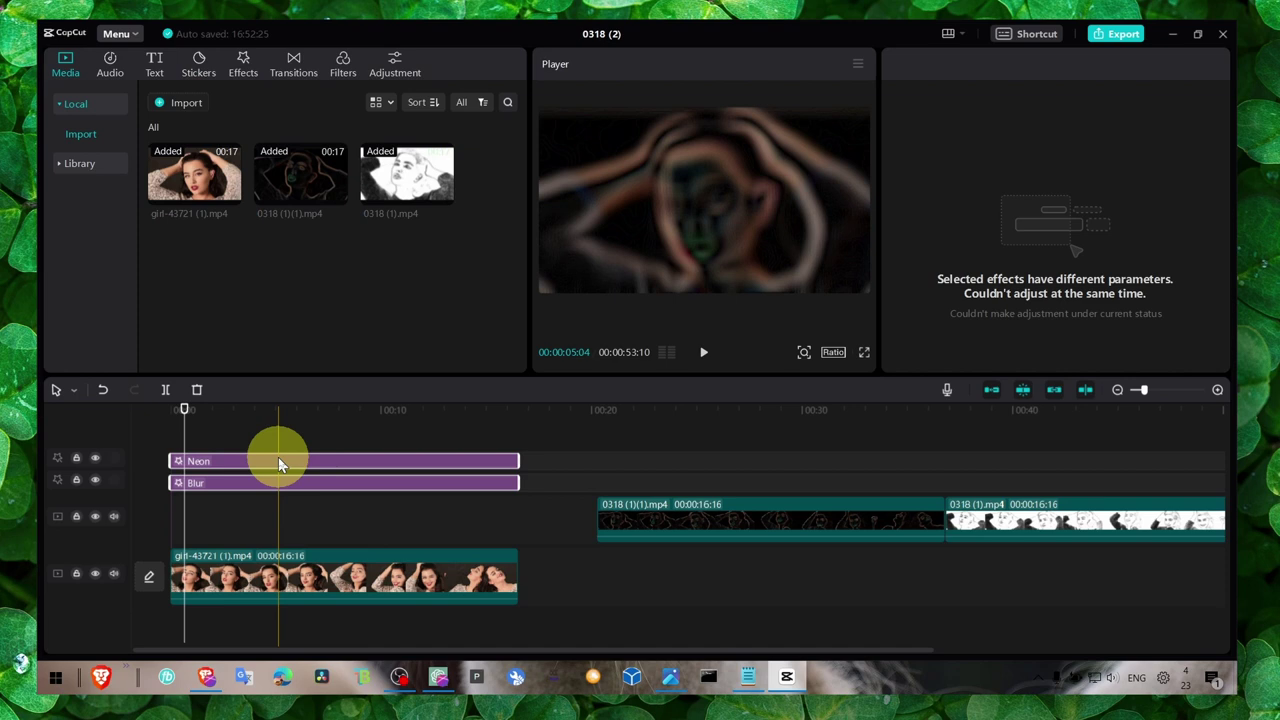
Step: Delete the Neon and Blur effects and stack both 0318 clips at the timeline start, neon on top
key("Delete")
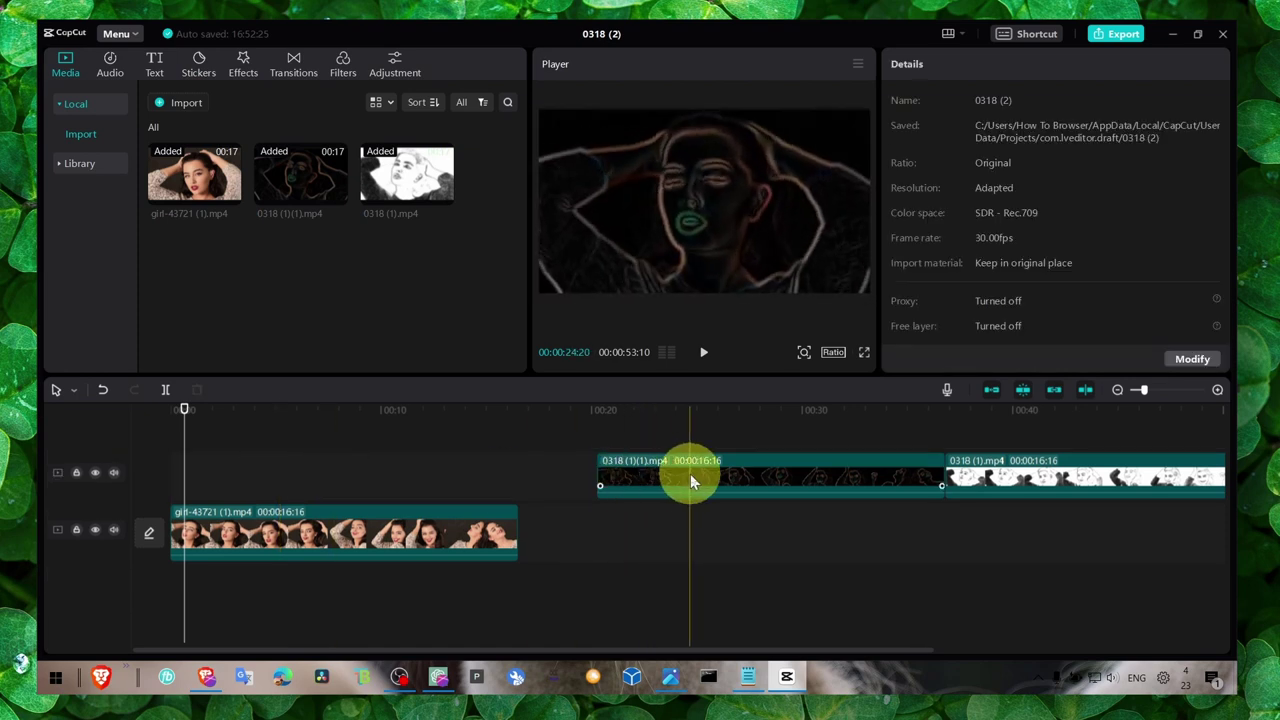
left_click_drag(690, 474, 649, 474)
left_click_drag(985, 478, 200, 486)
left_click_drag(608, 486, 245, 430)
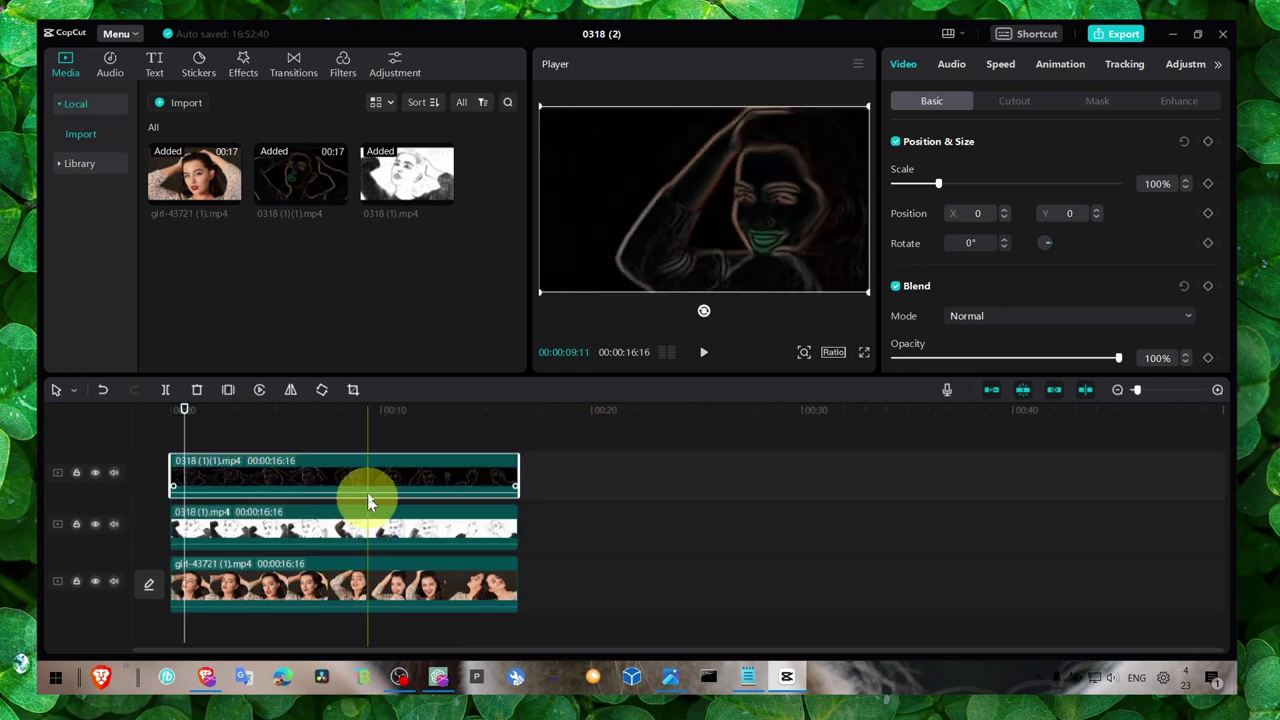
Step: Test shrinking and re-enlarging the neon layer at about seven seconds, then select the sketch clip
left_click(322, 414)
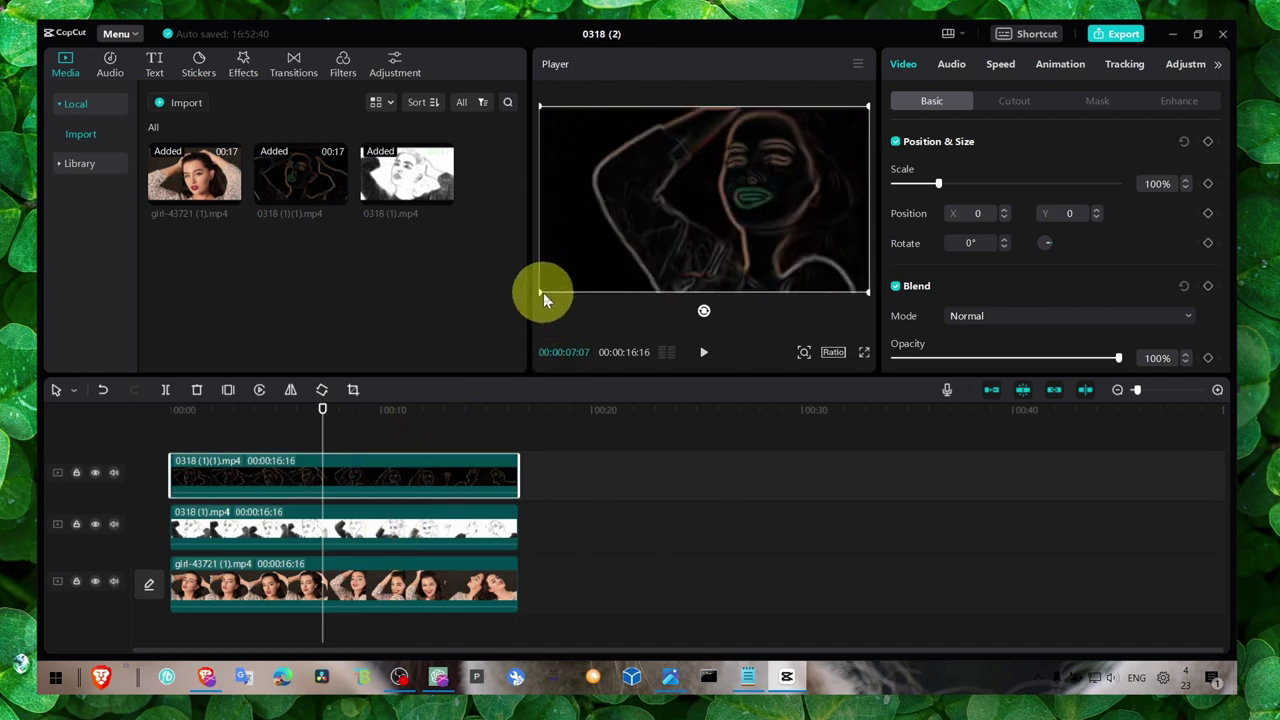
left_click_drag(540, 293, 600, 248)
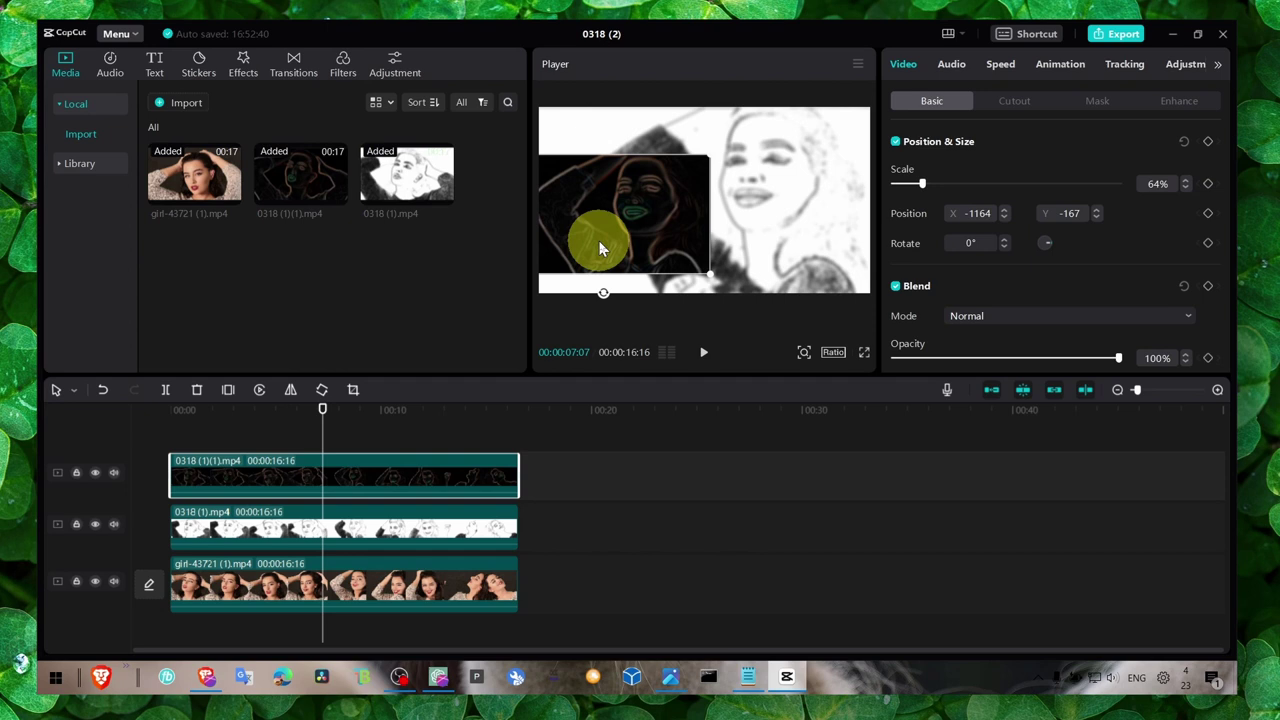
left_click_drag(600, 248, 645, 233)
left_click_drag(754, 278, 837, 281)
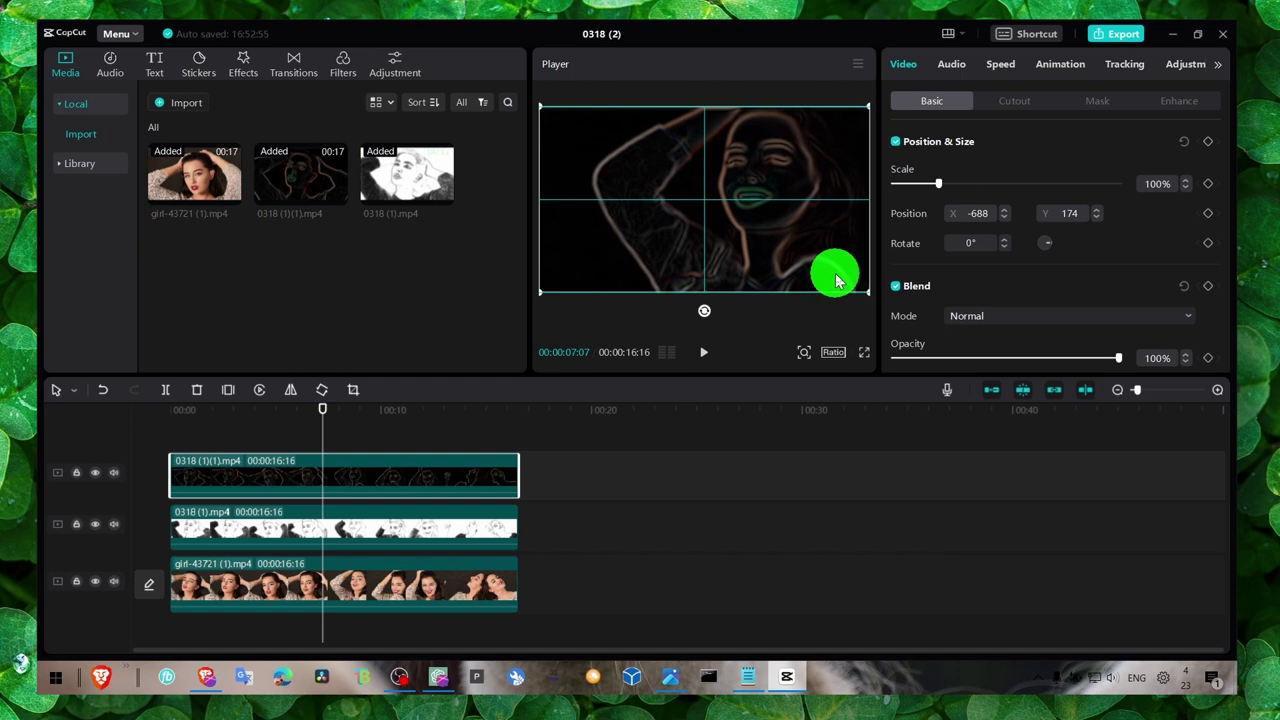
left_click_drag(322, 418, 272, 418)
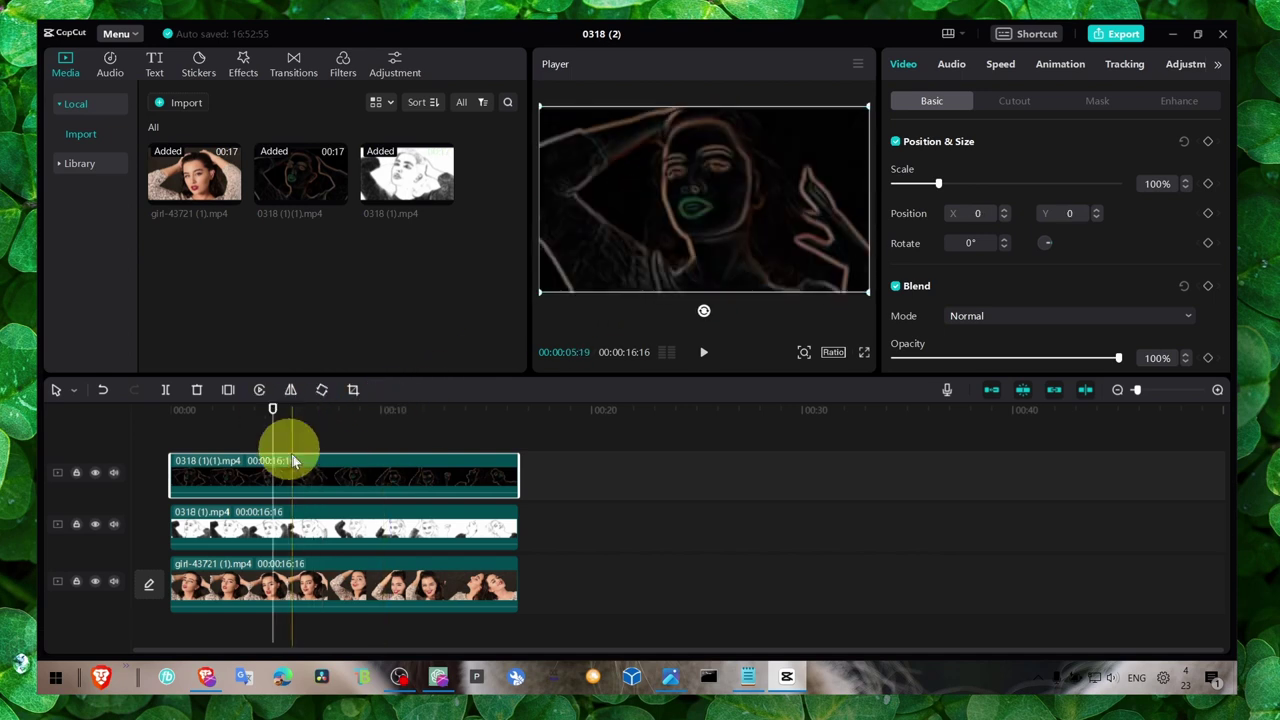
left_click(322, 528)
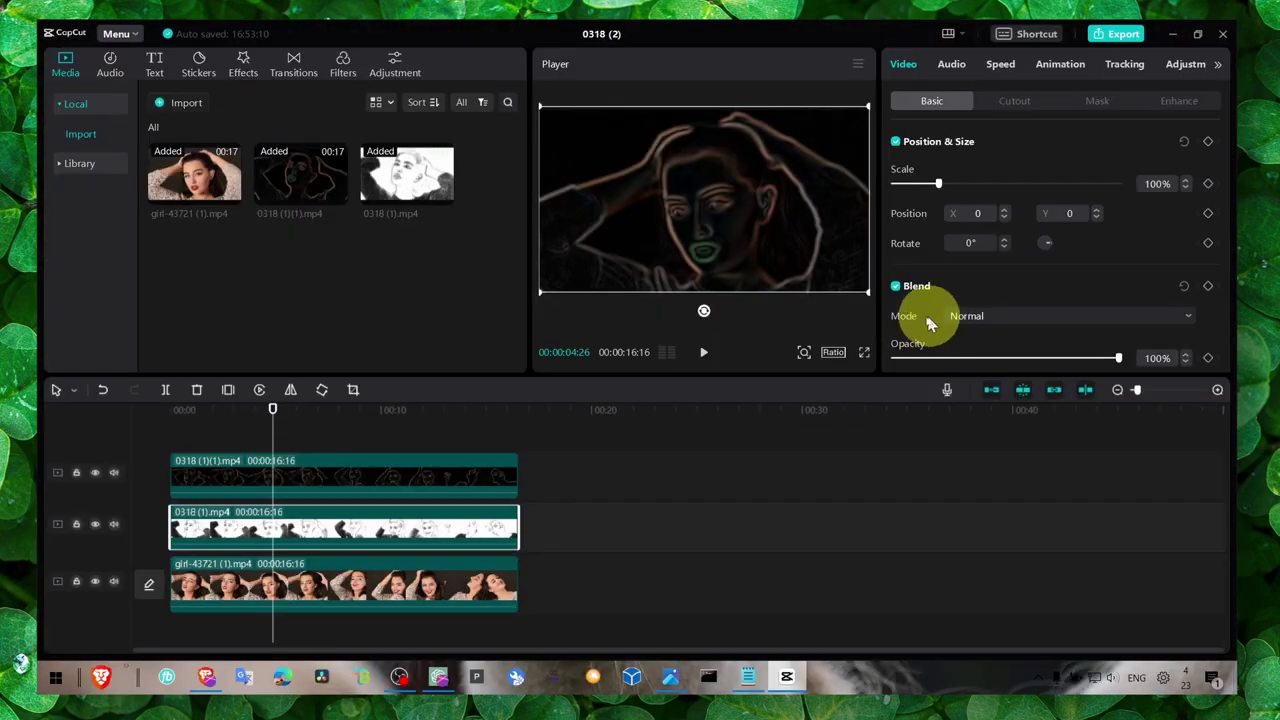
Step: Enable blending on the sketch clip and set its blend mode to Color burn
left_click(896, 289)
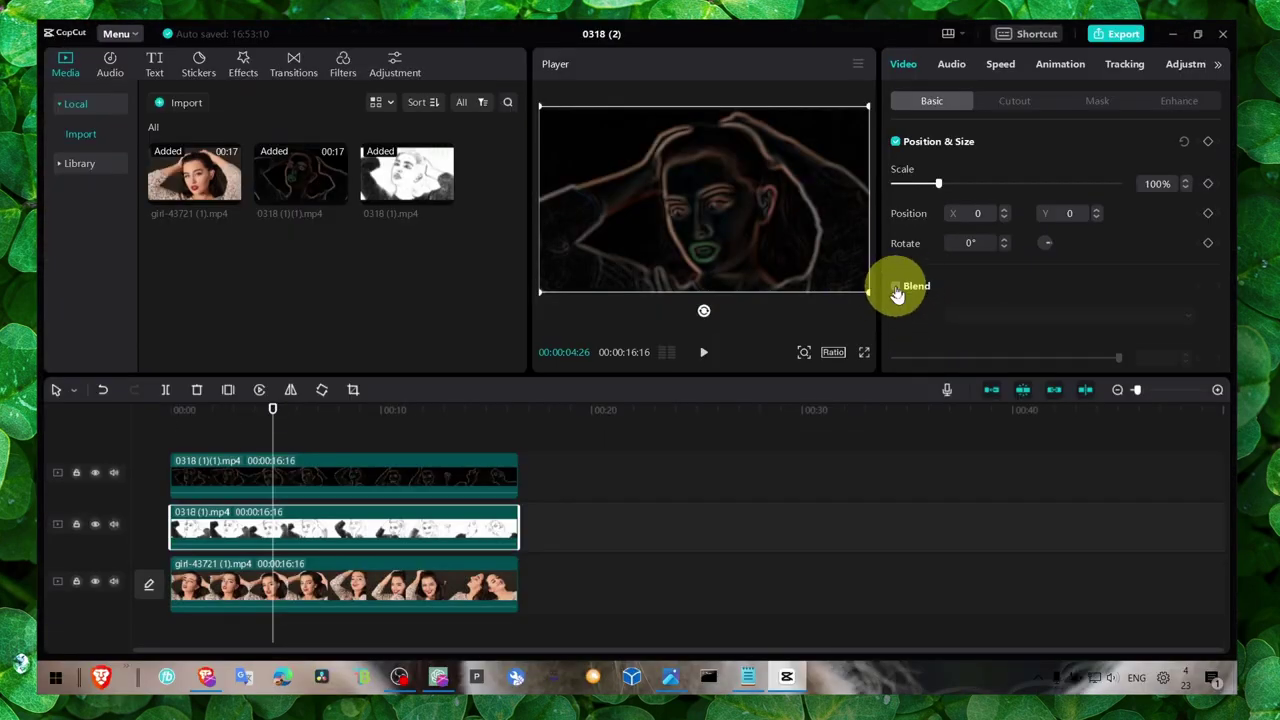
left_click(896, 288)
left_click(896, 289)
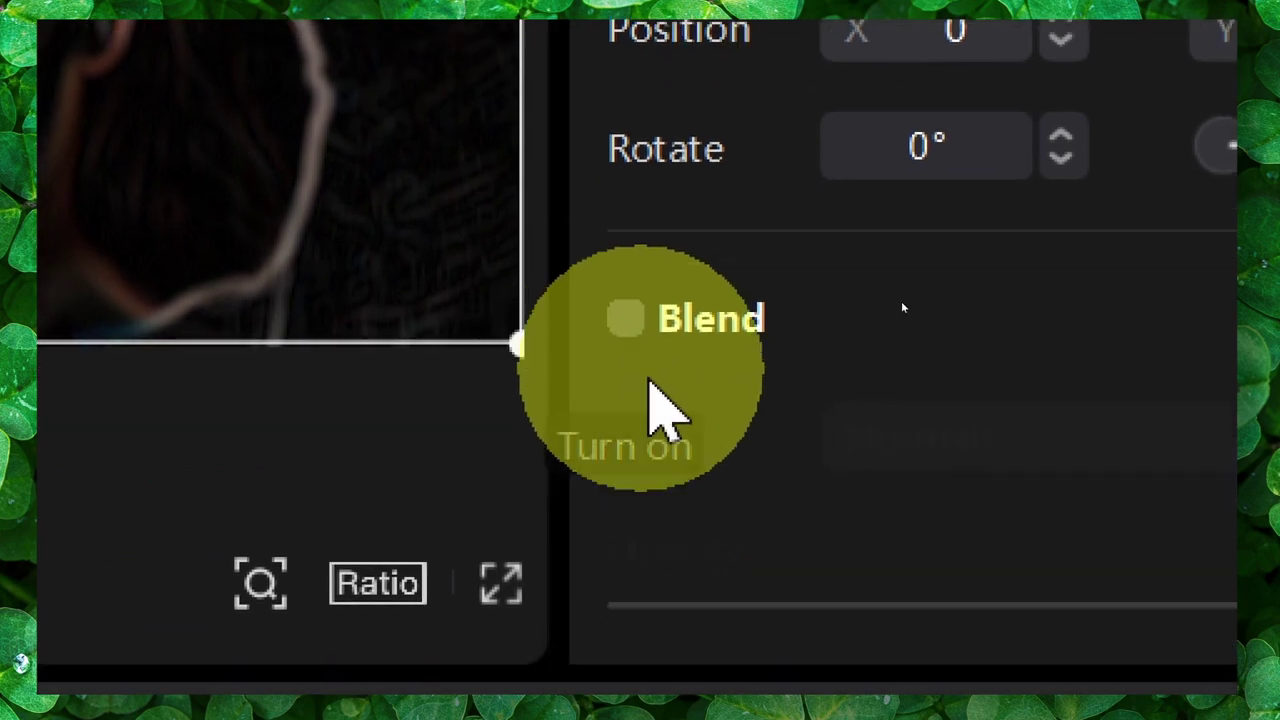
left_click(625, 318)
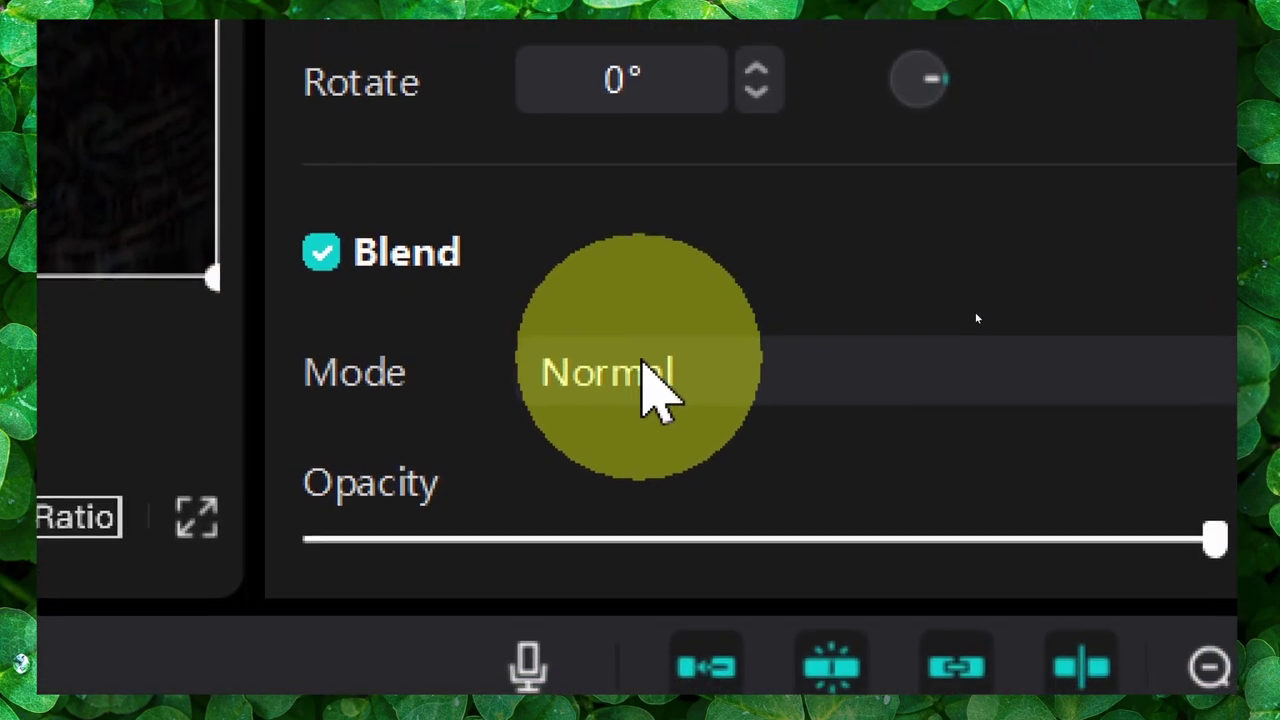
left_click(1015, 436)
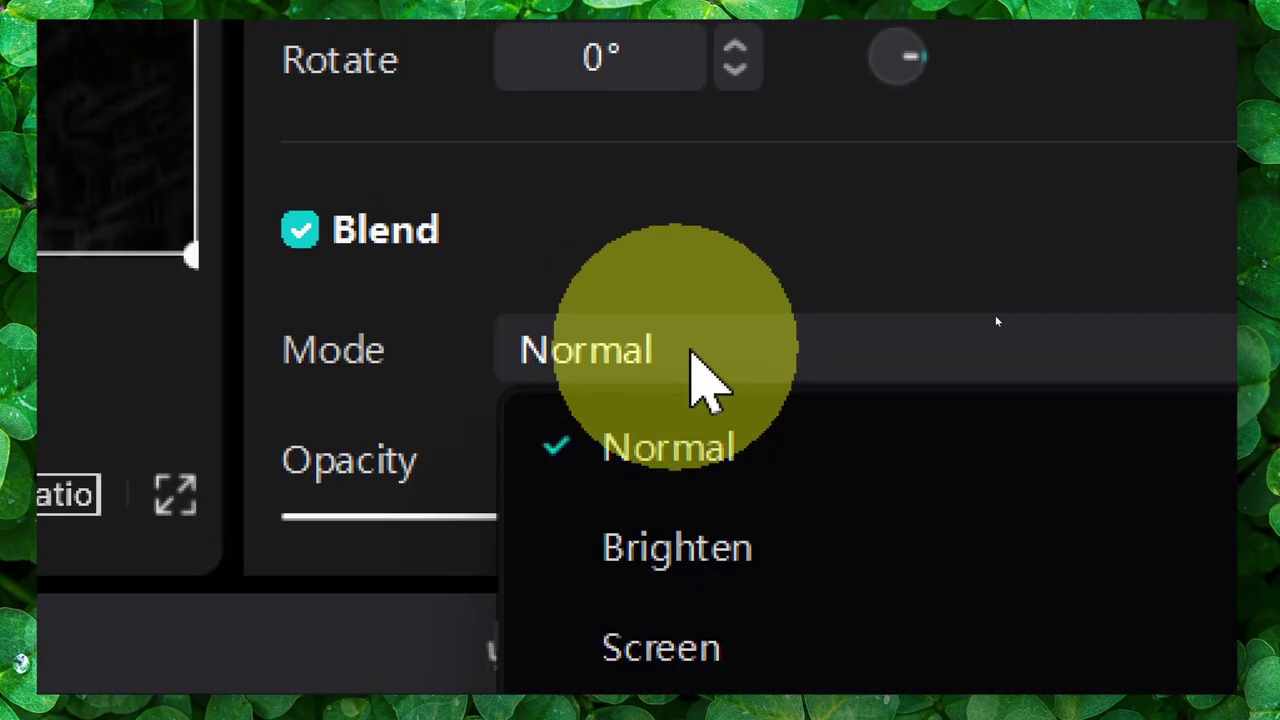
left_click(1023, 386)
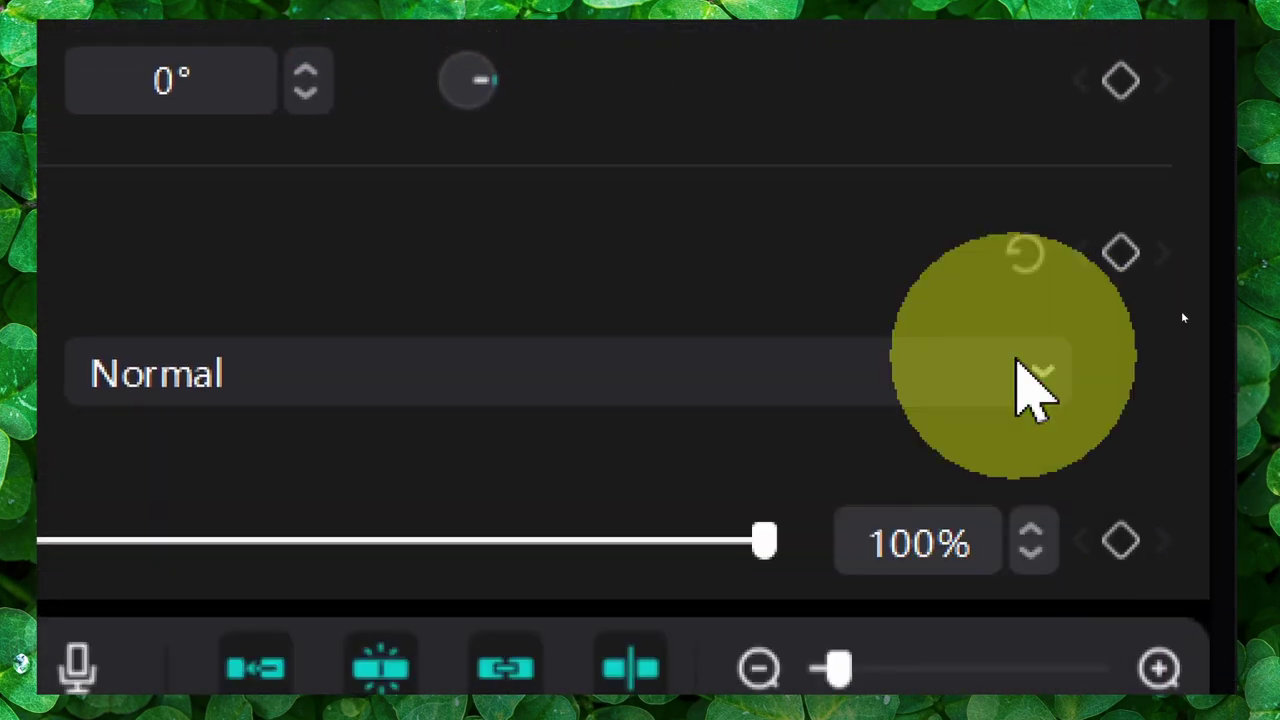
left_click(1017, 365)
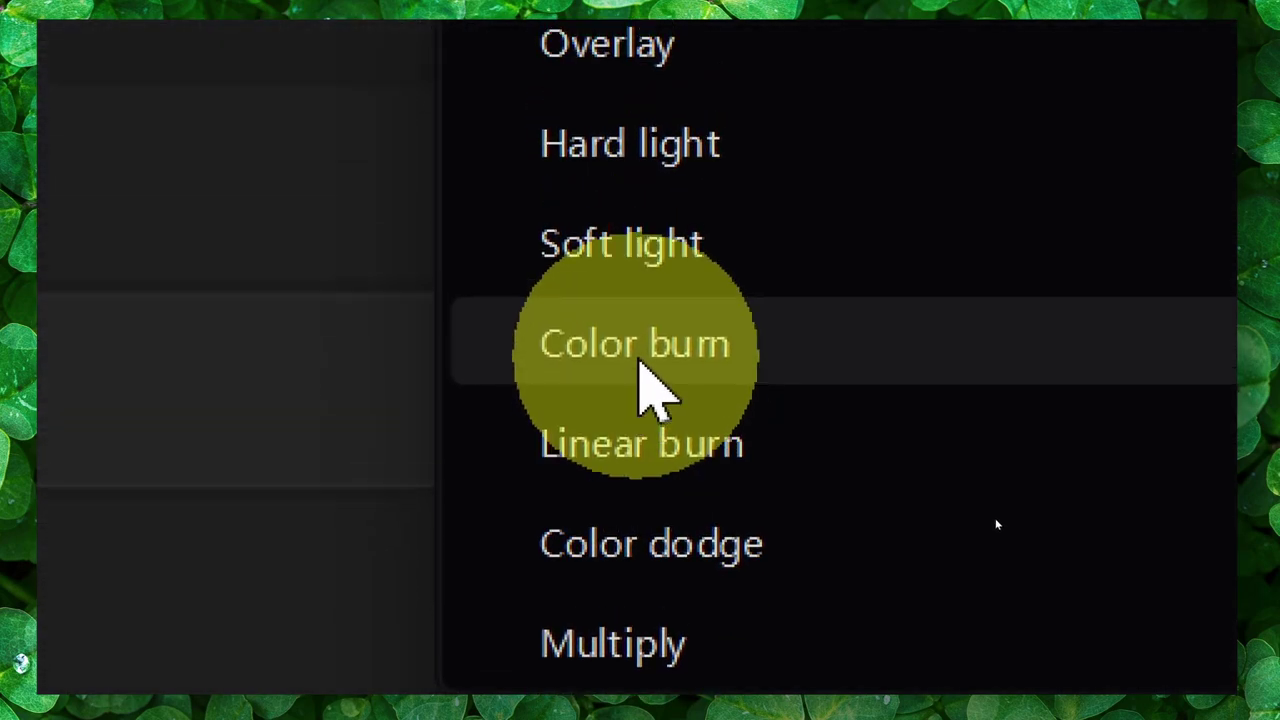
left_click(640, 365)
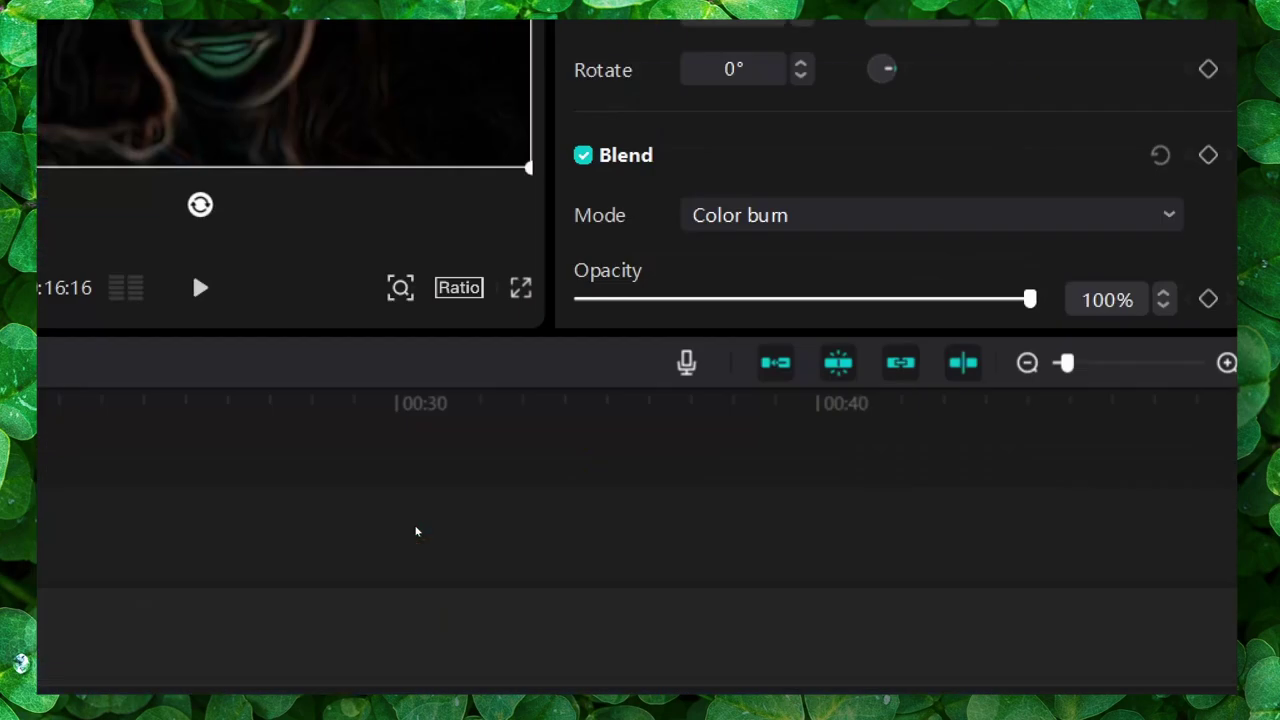
Step: Compare the middle-track sketch clip and top-track neon clip, ending with the sketch selected
left_click(399, 540)
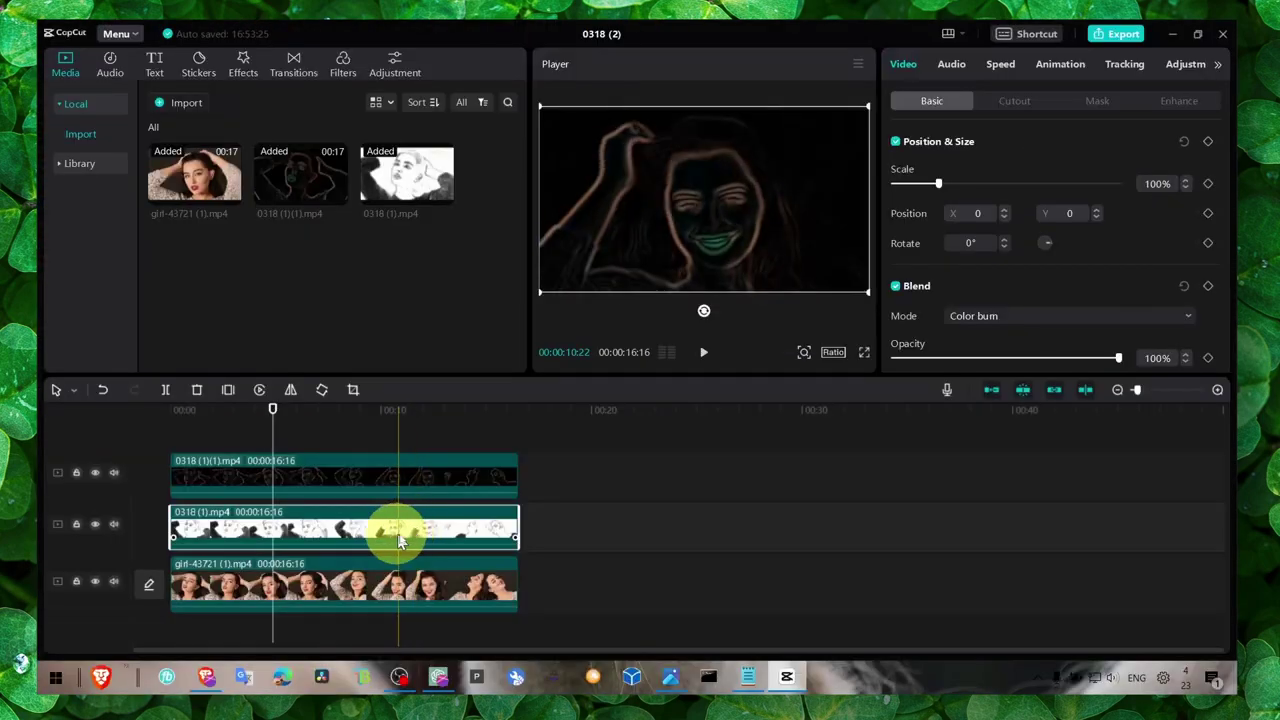
left_click(441, 488)
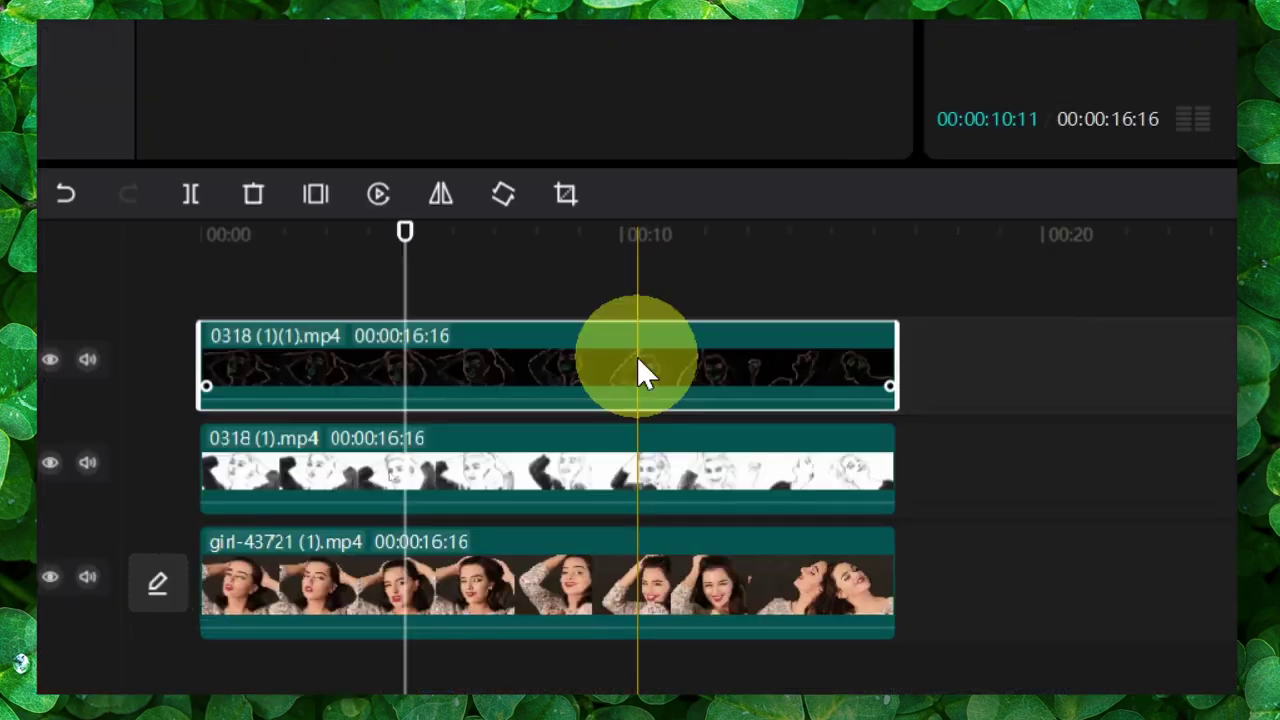
left_click(634, 468)
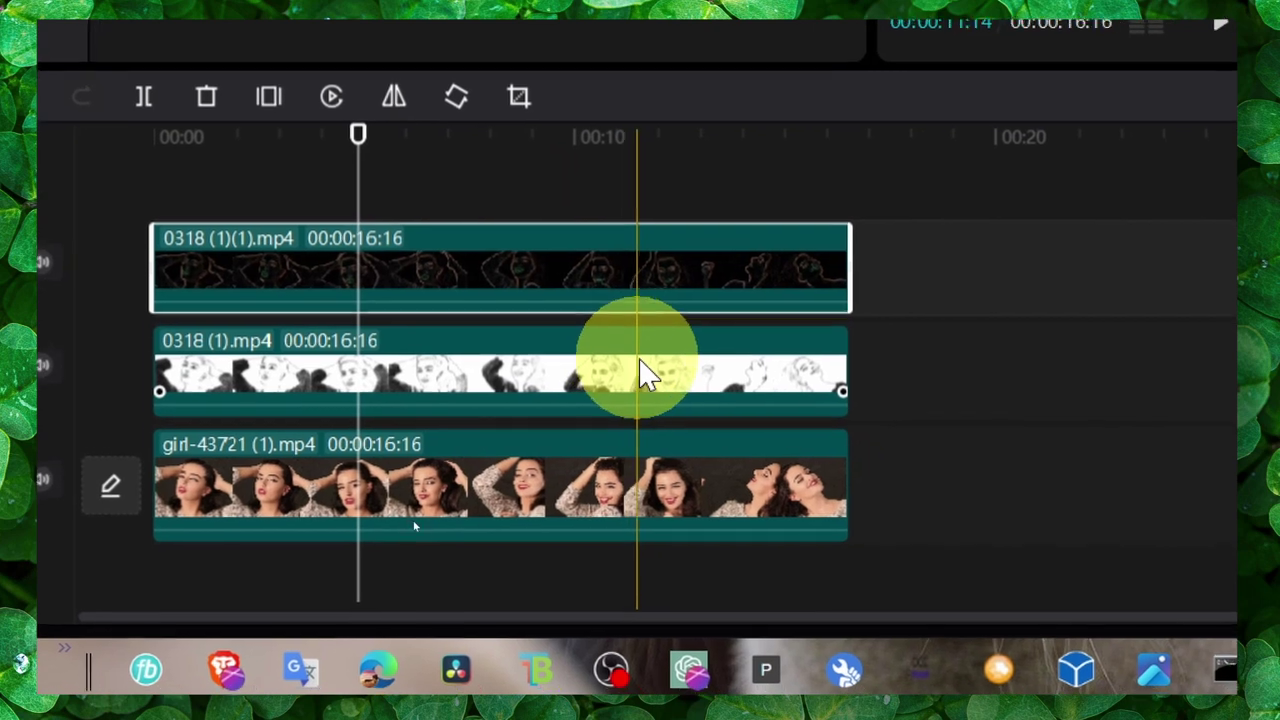
Step: Set the top neon clip 0318 (1)(1).mp4 to the Color dodge blend mode
left_click(683, 298)
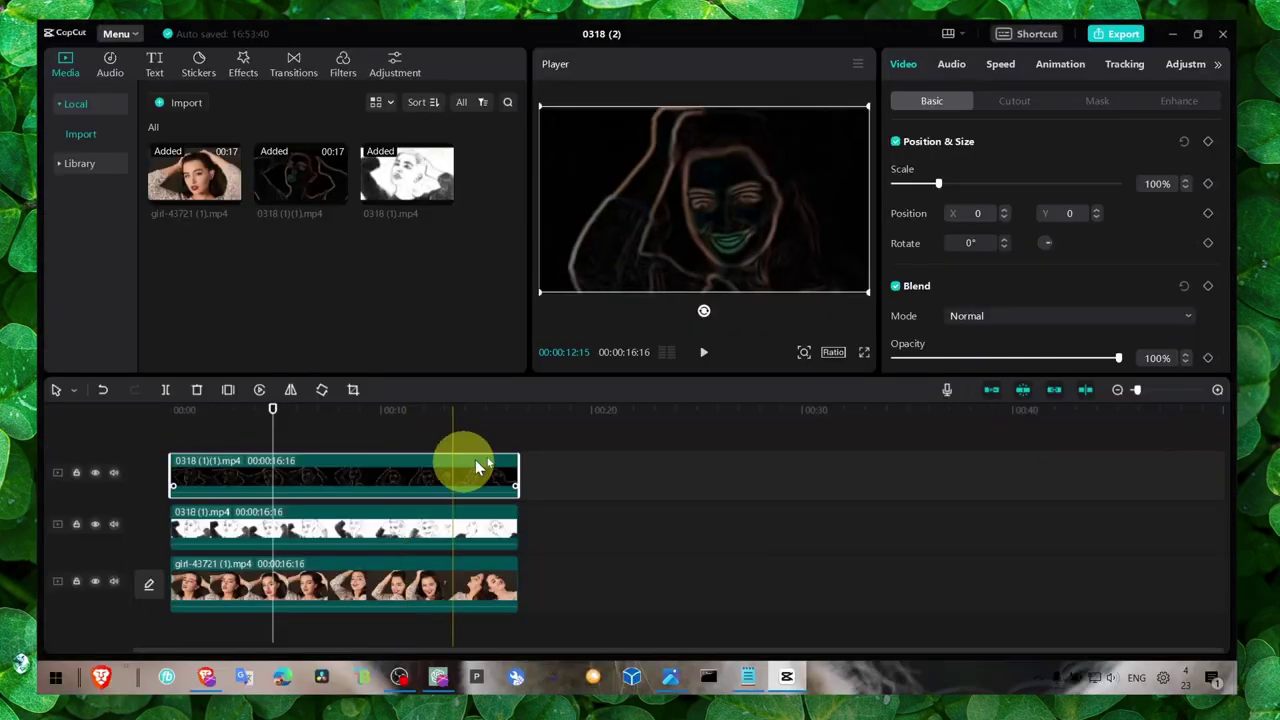
left_click(967, 316)
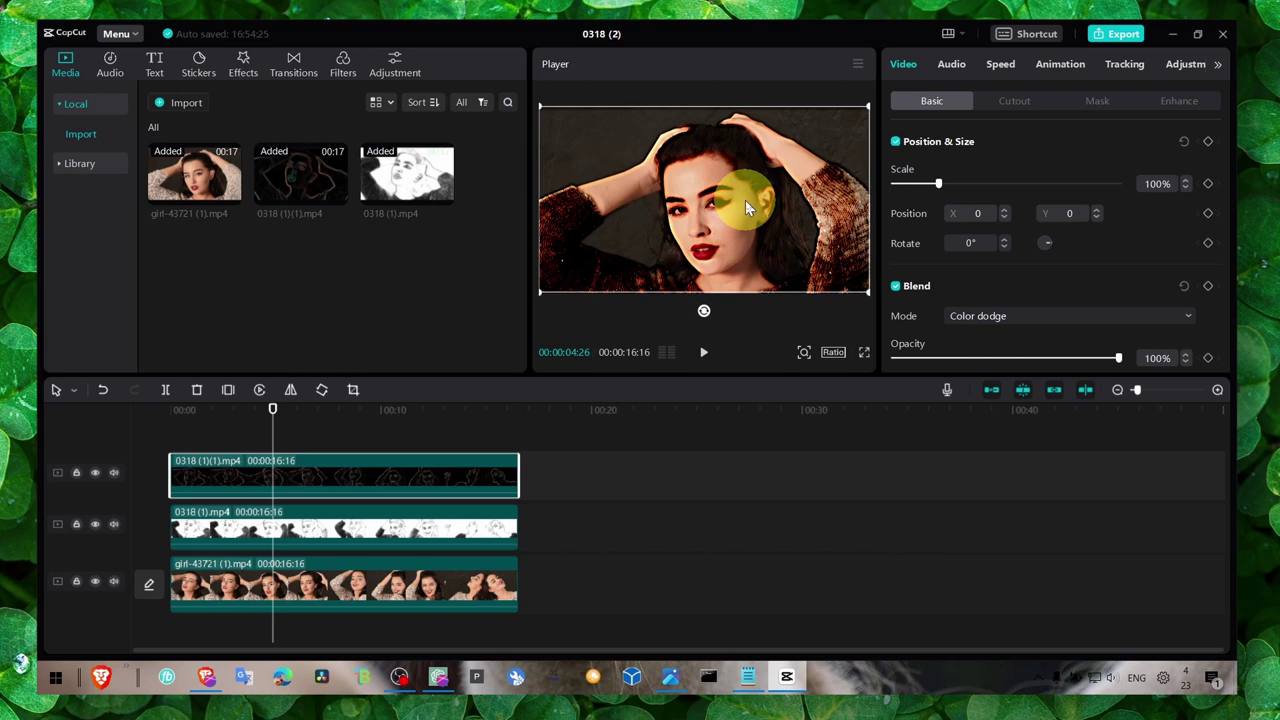
Step: Drop the neon clip's blend opacity to 2% and the Color burn sketch clip's opacity to 61%
left_click(420, 523)
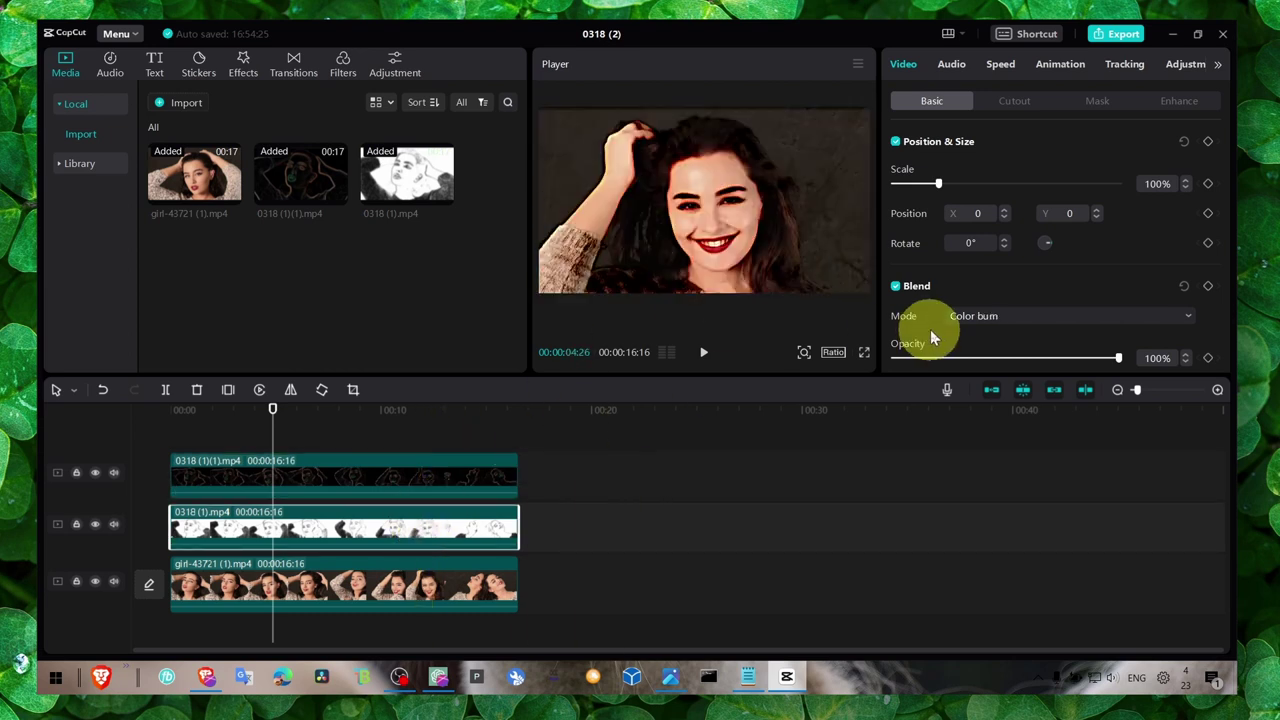
mouse_move(1116, 362)
left_mouse_down()
mouse_move(909, 363)
mouse_move(1045, 372)
mouse_move(863, 360)
mouse_move(1097, 363)
mouse_move(865, 375)
mouse_move(1021, 368)
left_mouse_up()
left_click(491, 478)
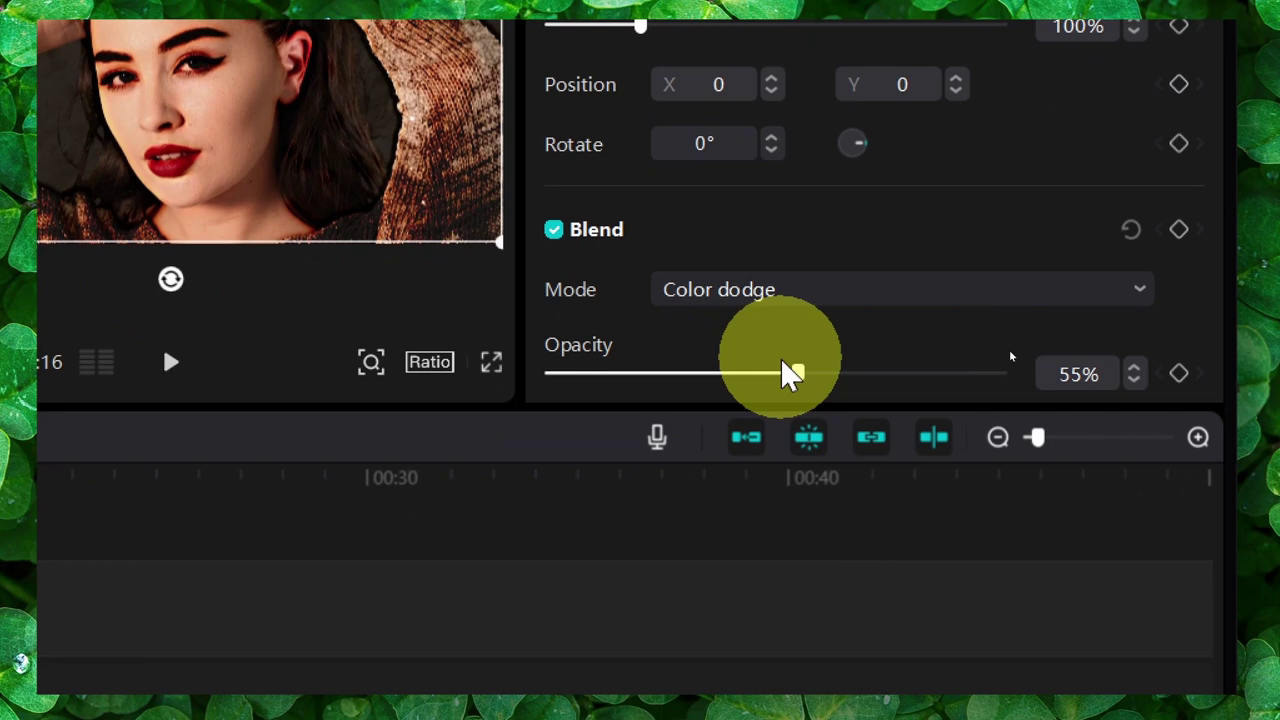
left_click_drag(790, 373, 1000, 364)
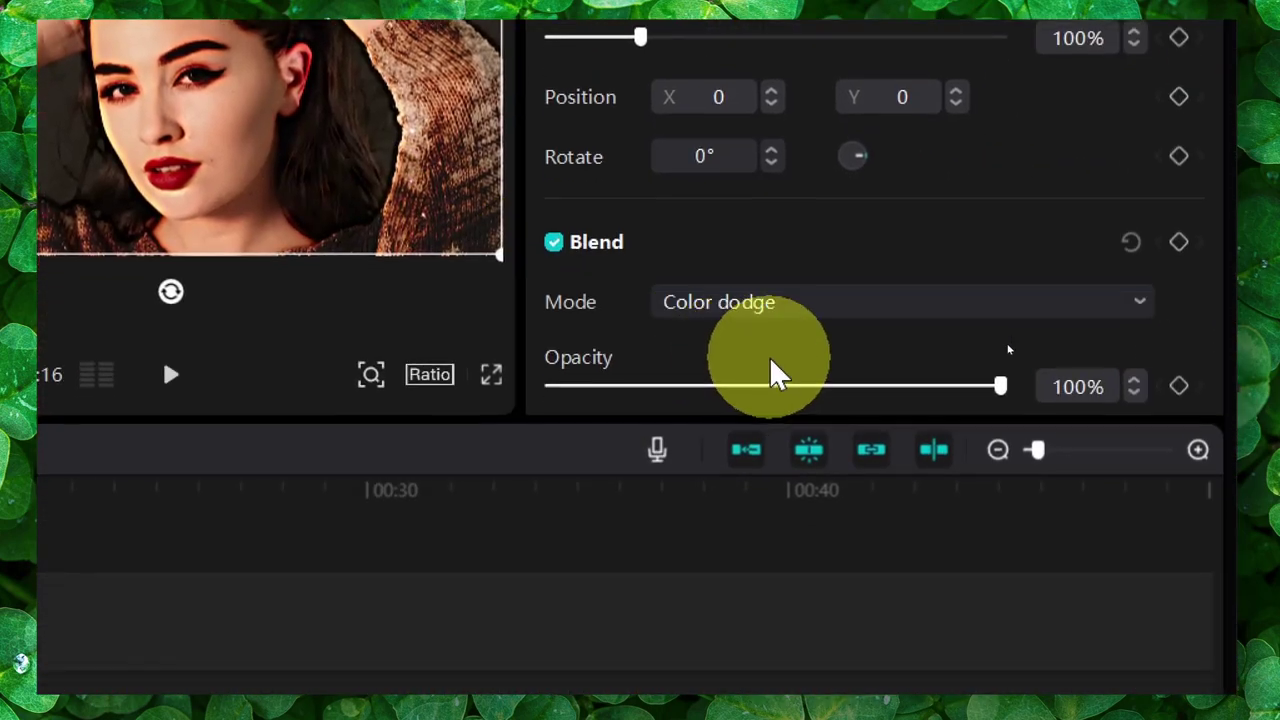
left_click(920, 380)
left_click_drag(918, 358, 554, 361)
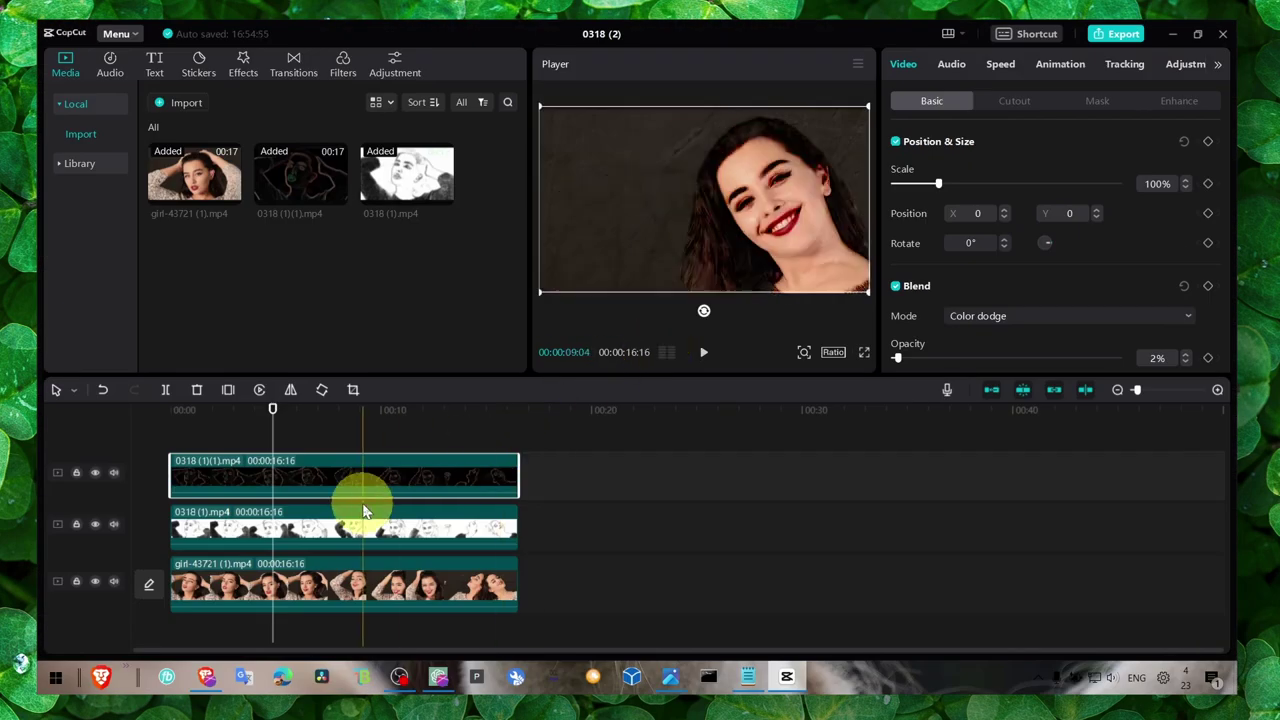
left_click(334, 540)
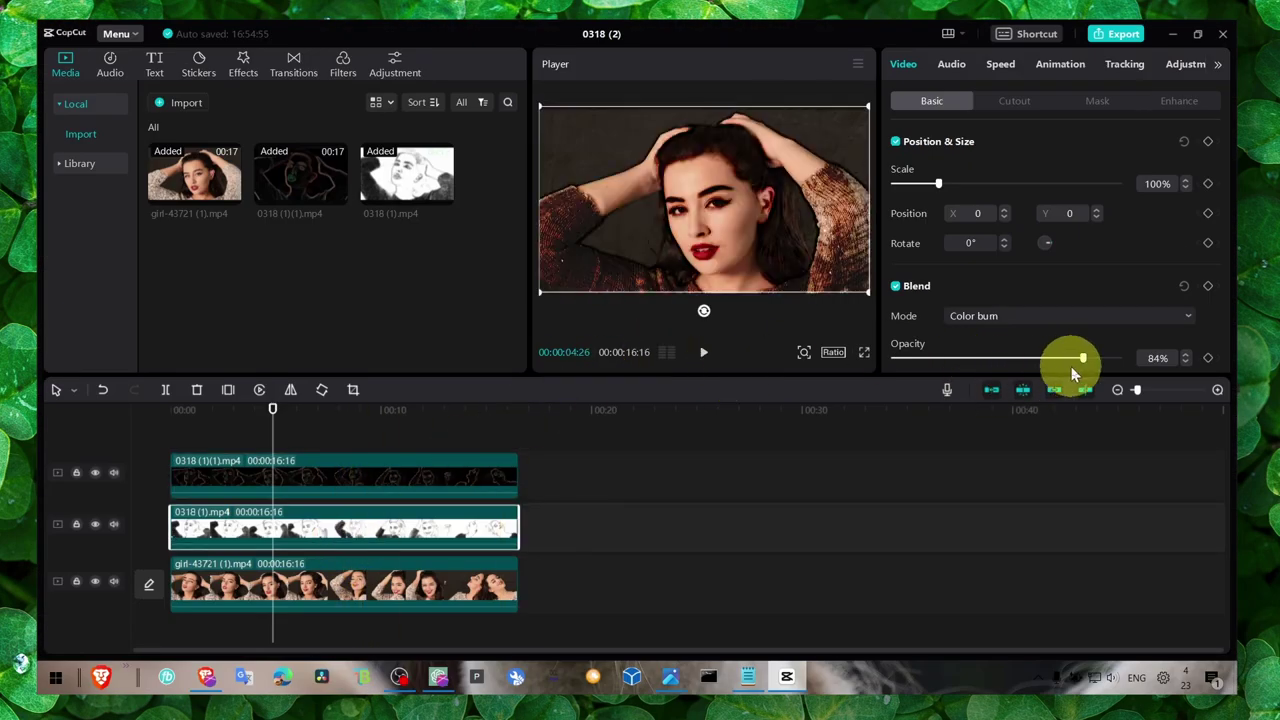
left_click_drag(1080, 358, 1030, 362)
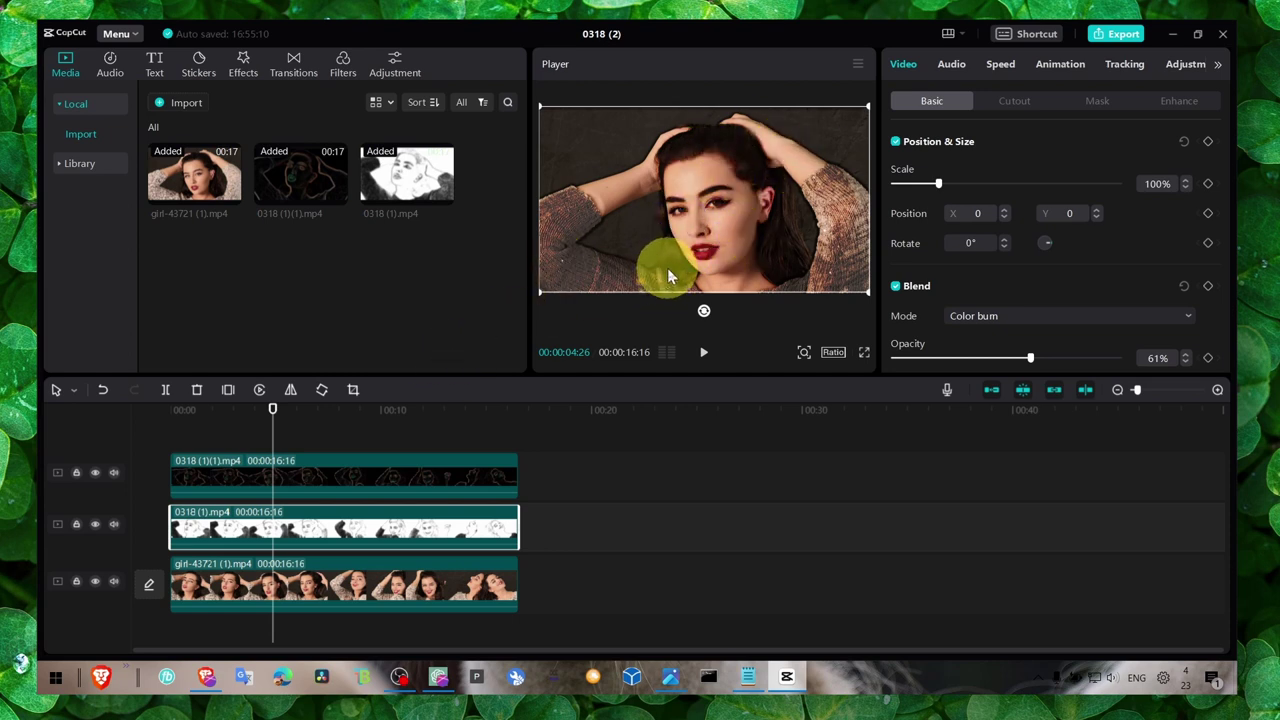
Step: Add a Custom adjustment layer above the tracks and extend it to end at 16:16
left_click(388, 426)
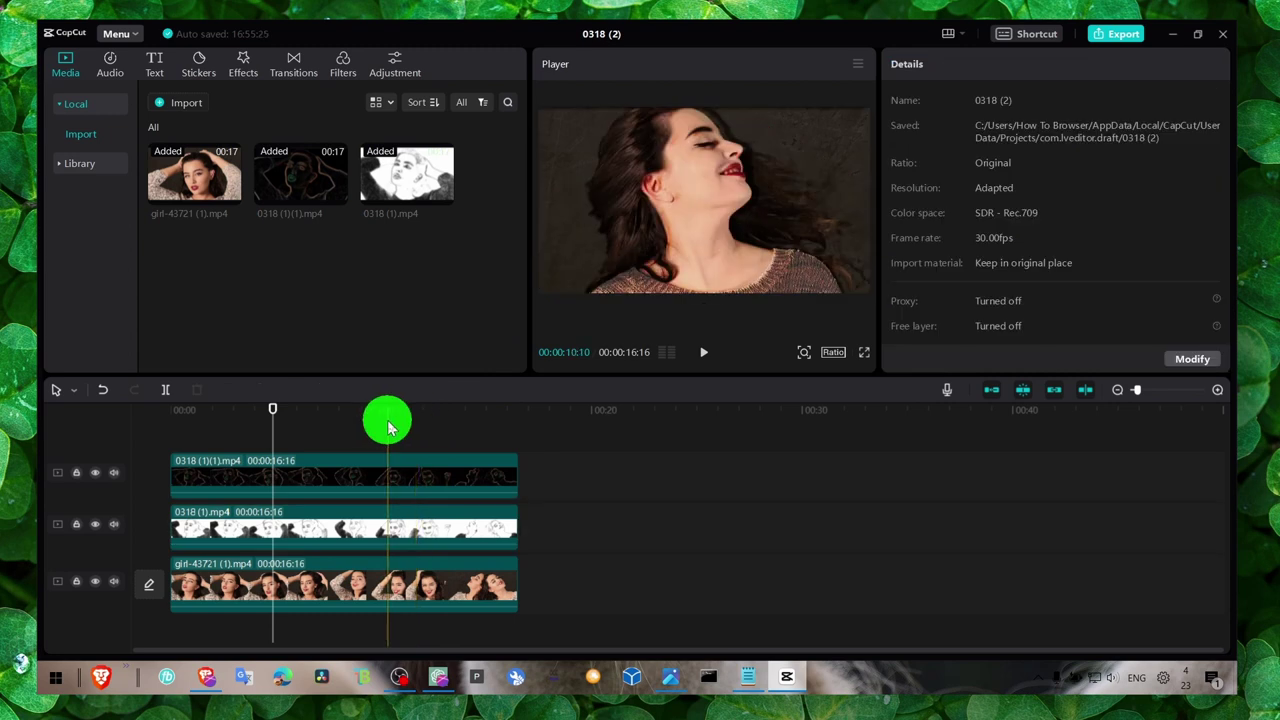
left_click(395, 64)
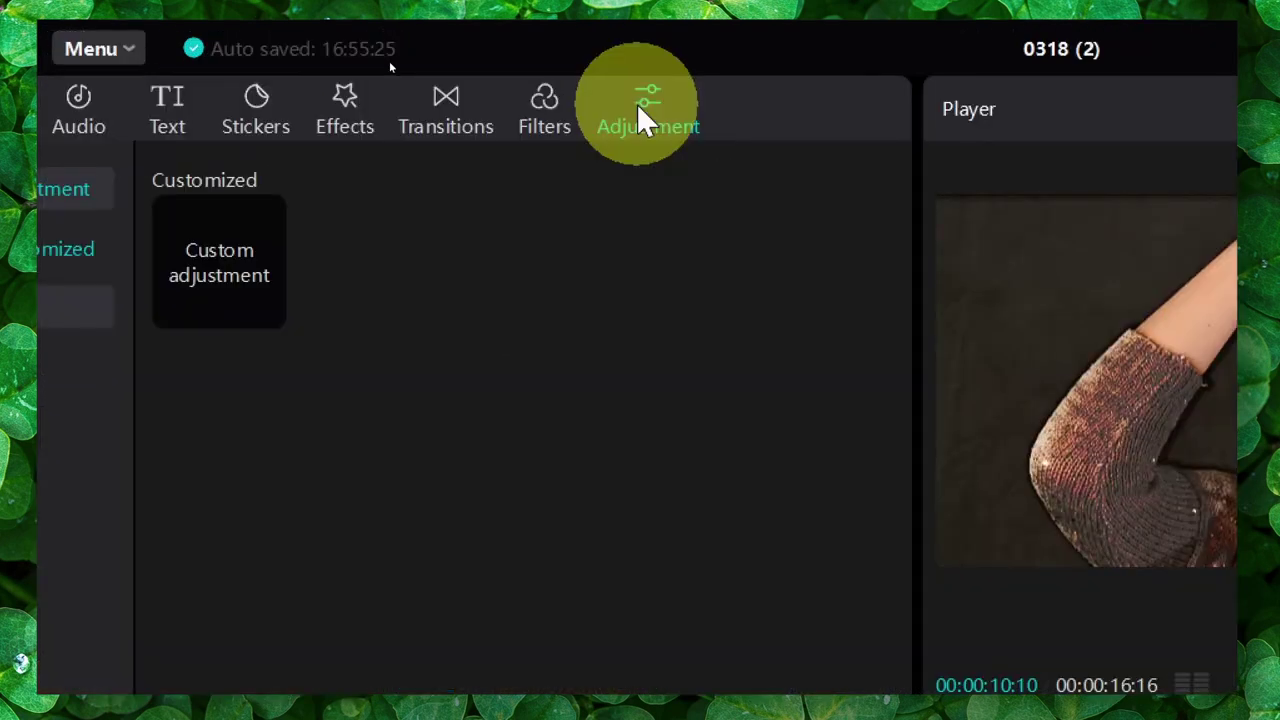
left_click_drag(250, 300, 158, 719)
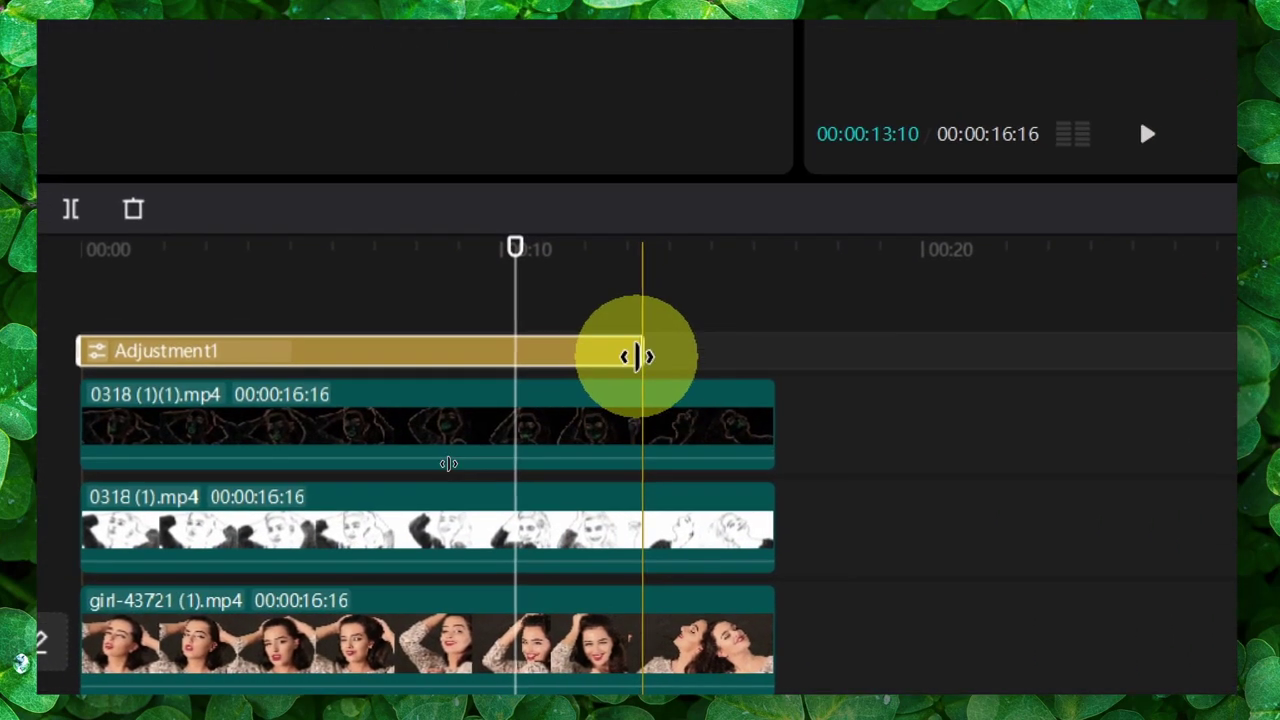
left_click_drag(867, 358, 990, 360)
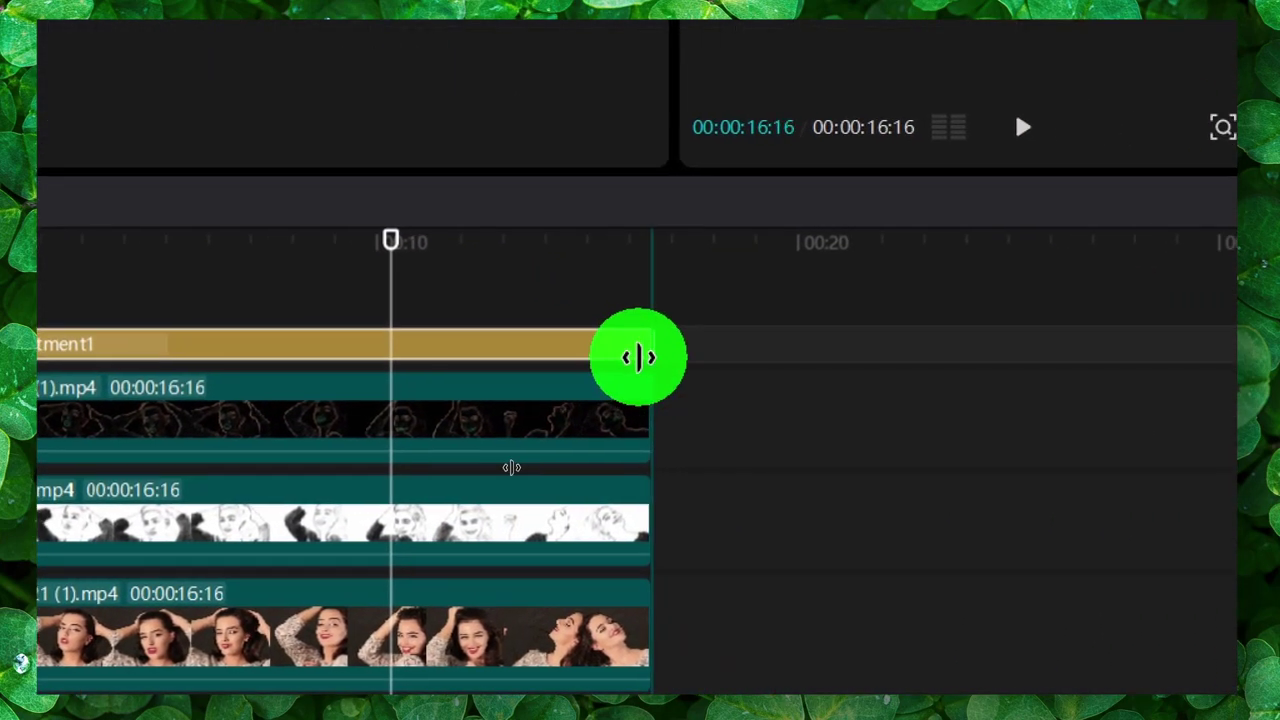
left_click_drag(638, 357, 648, 357)
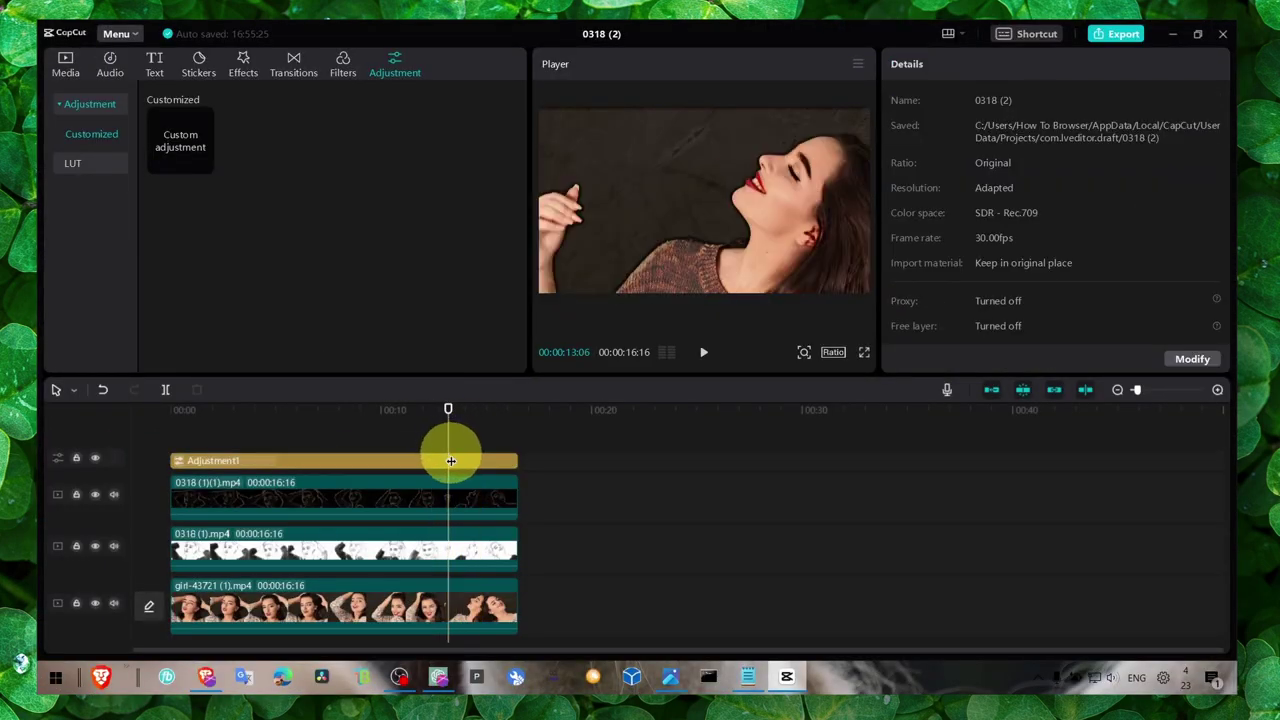
Step: Inspect Adjustment1's settings, trying Sharpen but leaving it at 0
left_click(451, 460)
scroll(950, 290, "down", 5)
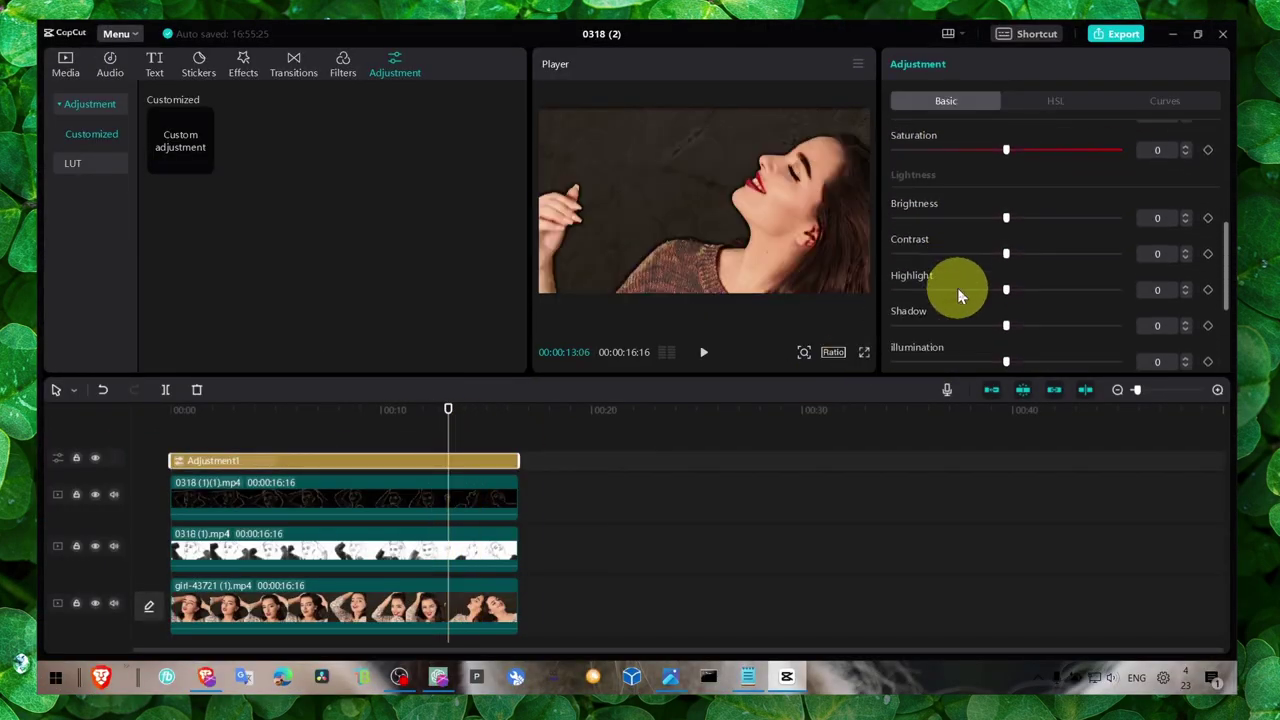
scroll(958, 296, "down", 4)
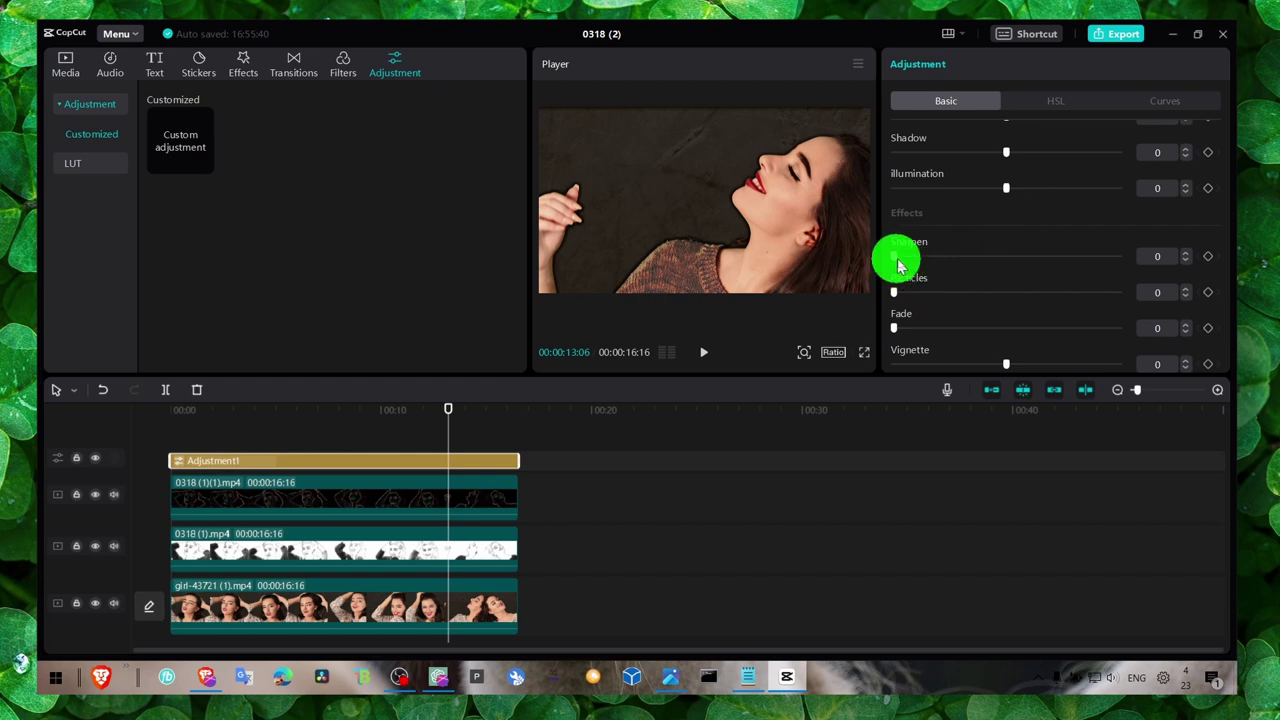
mouse_move(897, 263)
left_mouse_down()
mouse_move(1100, 263)
mouse_move(872, 258)
left_mouse_up()
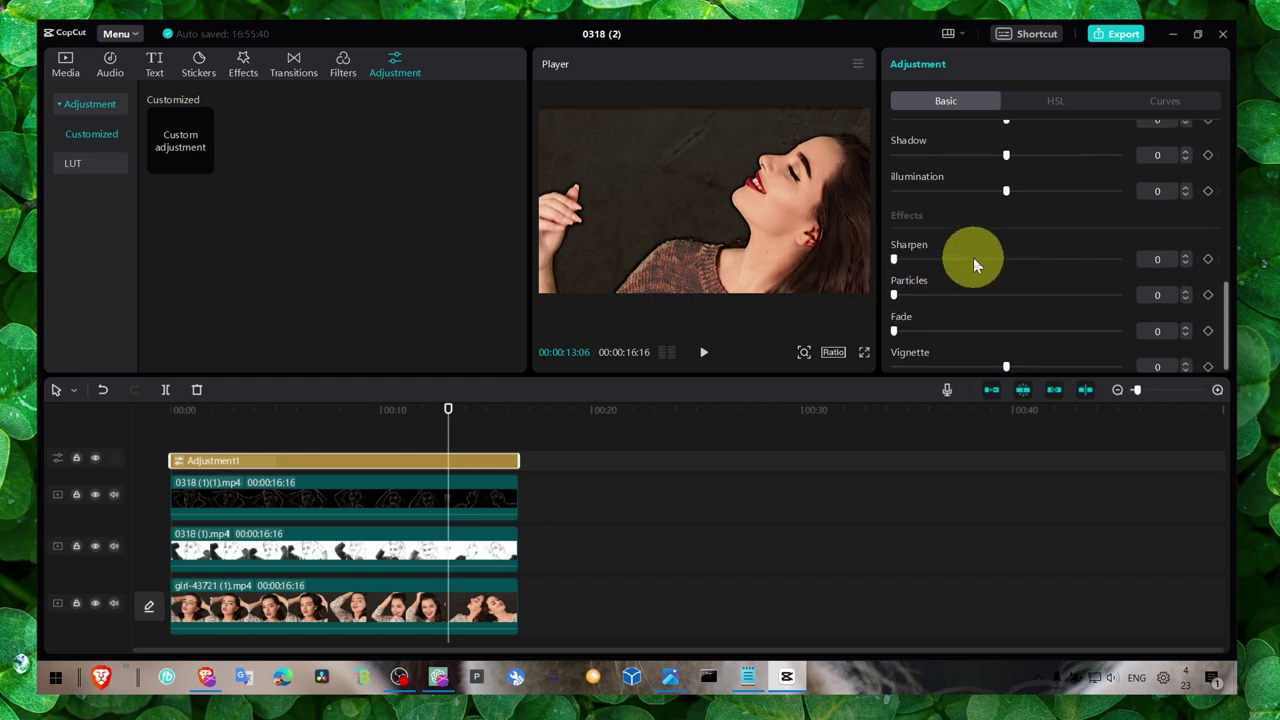
scroll(974, 260, "up", 3)
Step: With the playhead near 9 s, set Adjustment1's Basic sliders: Brightness -8, Highlight 35, Shadow -9, Illumination 4
left_click_drag(448, 409, 363, 409)
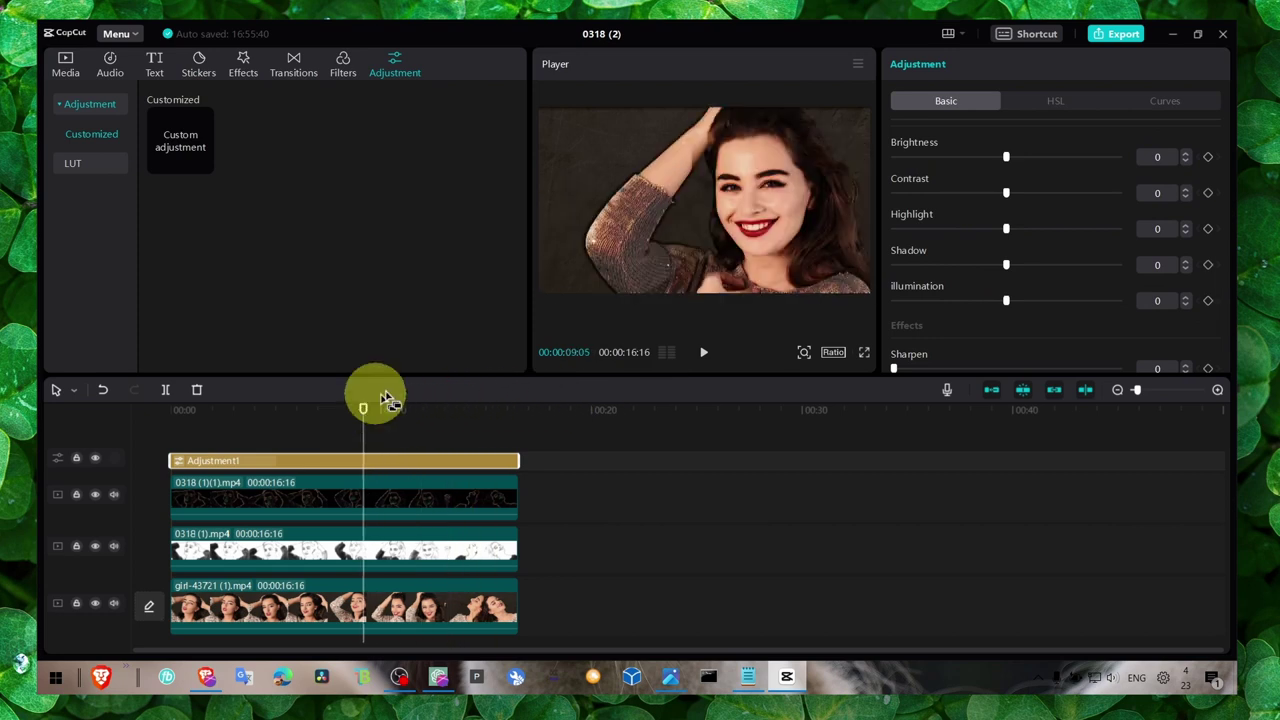
left_click_drag(1006, 163, 990, 233)
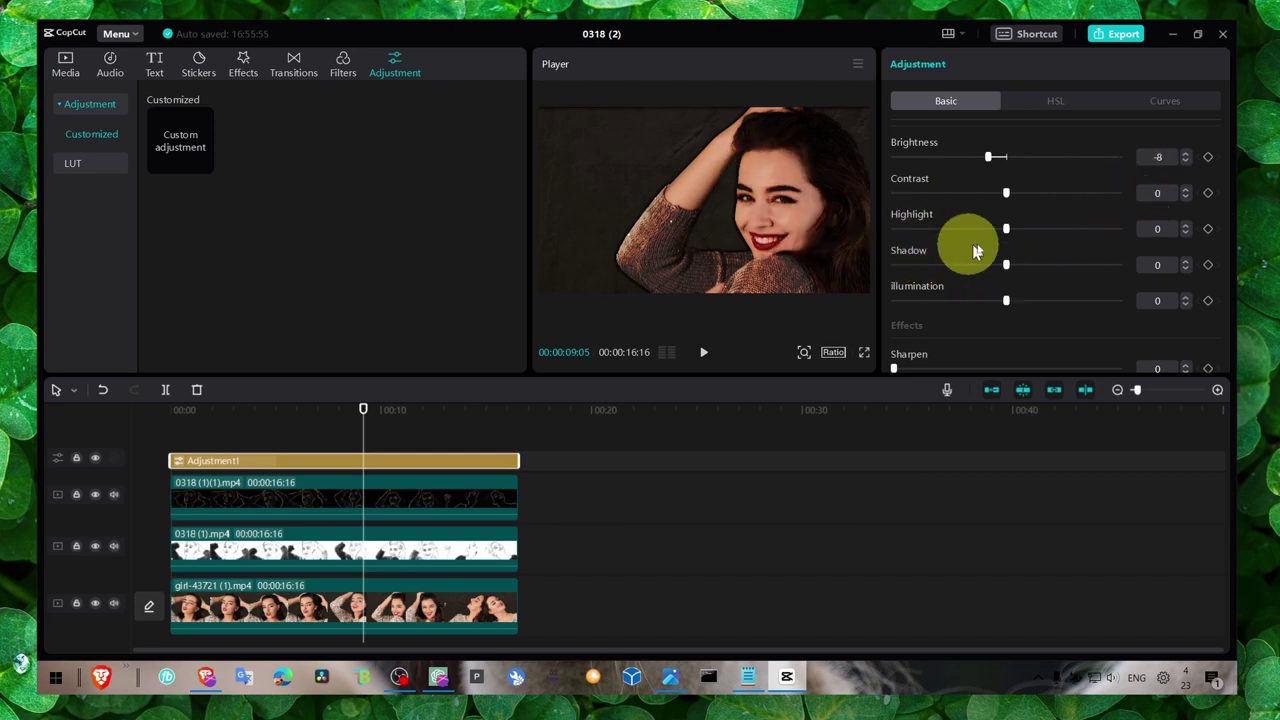
left_click_drag(1006, 229, 1093, 245)
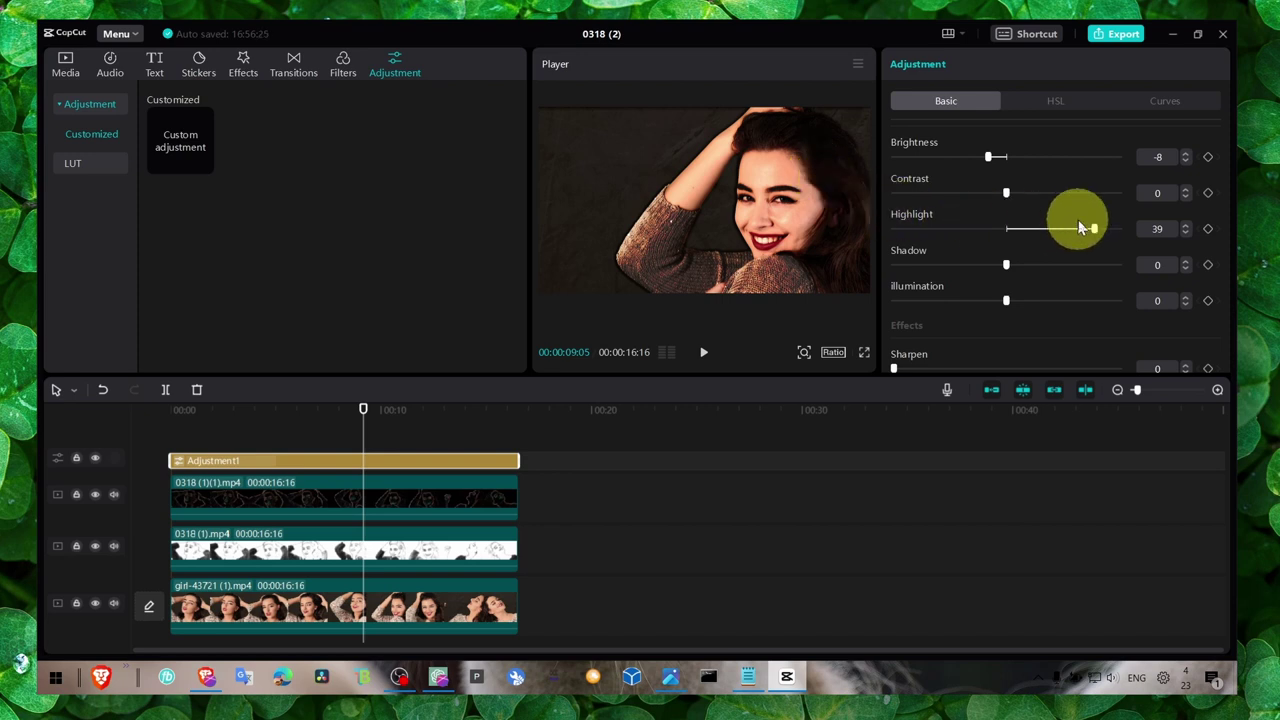
left_click_drag(1094, 231, 1000, 245)
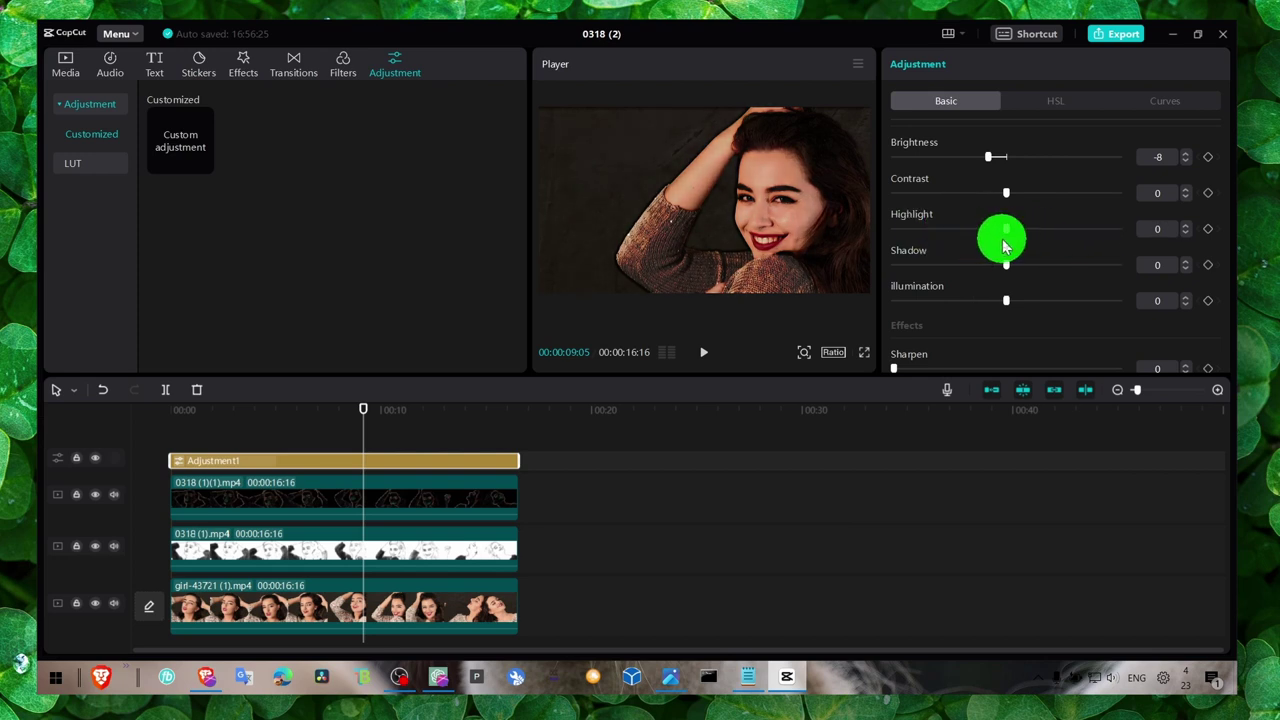
left_click_drag(1020, 240, 1085, 233)
left_click_drag(1006, 264, 1014, 296)
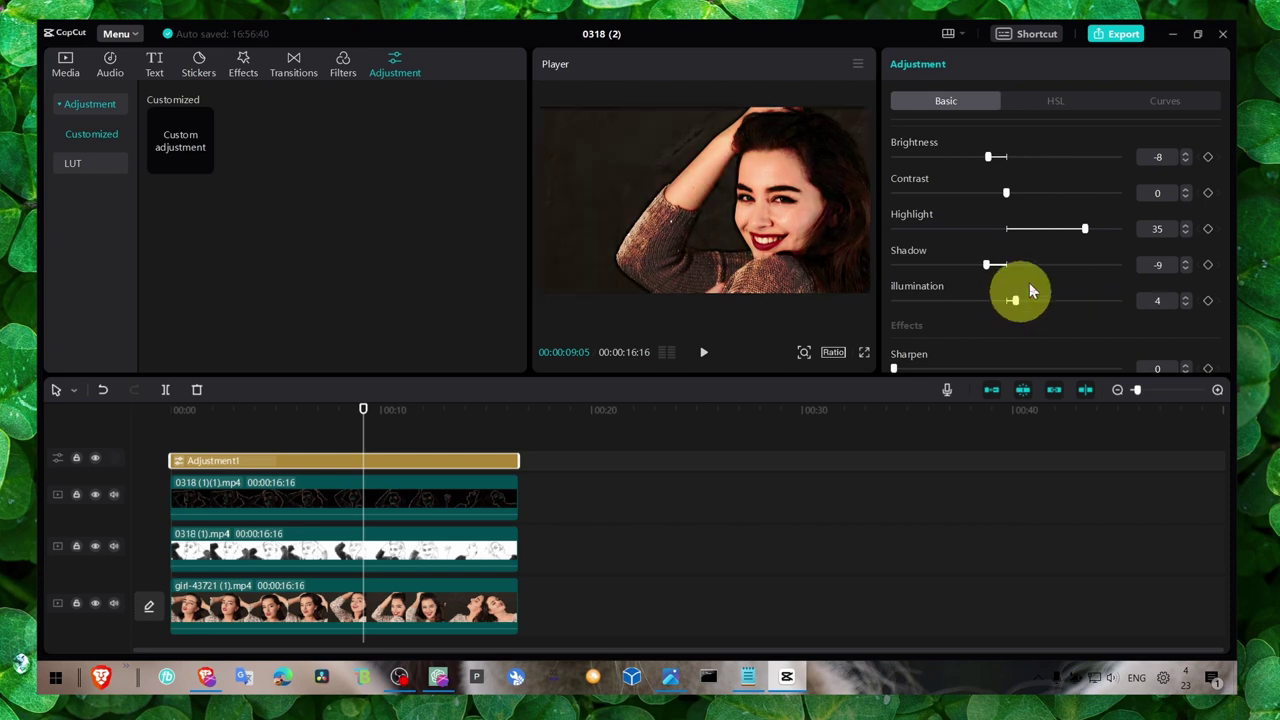
Step: Return to the Media library showing the three imported videos
left_click(68, 72)
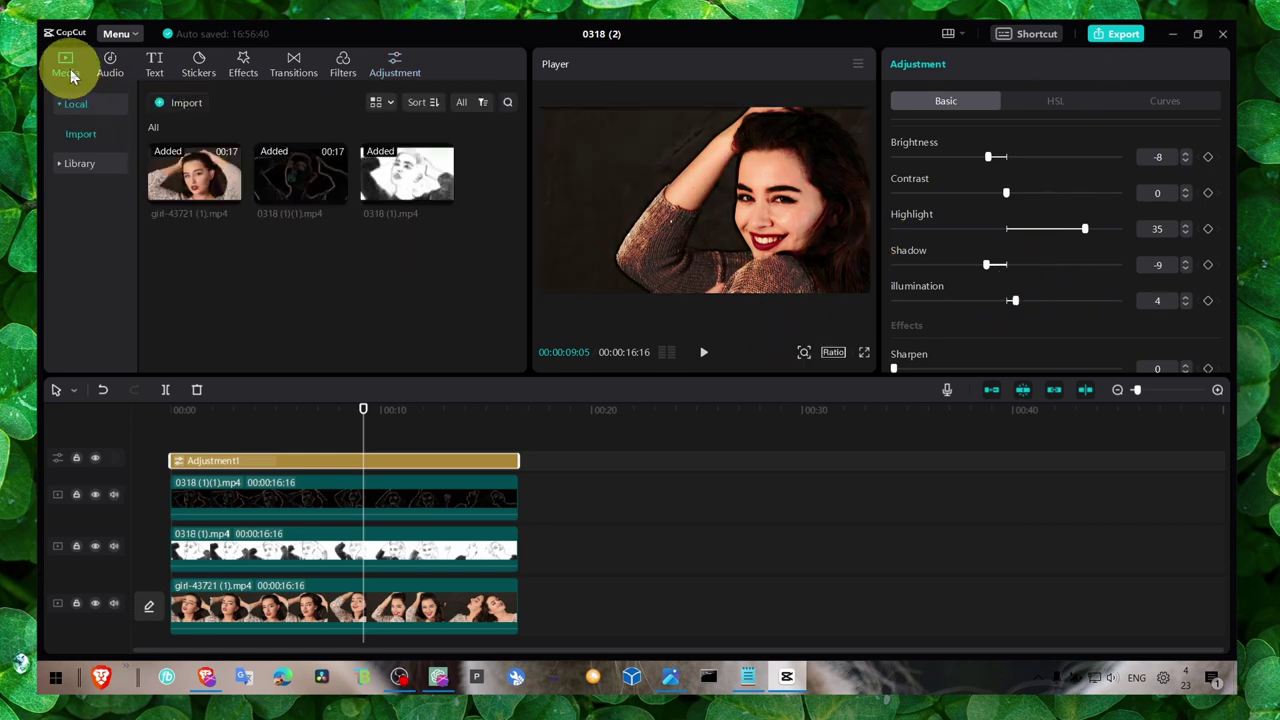